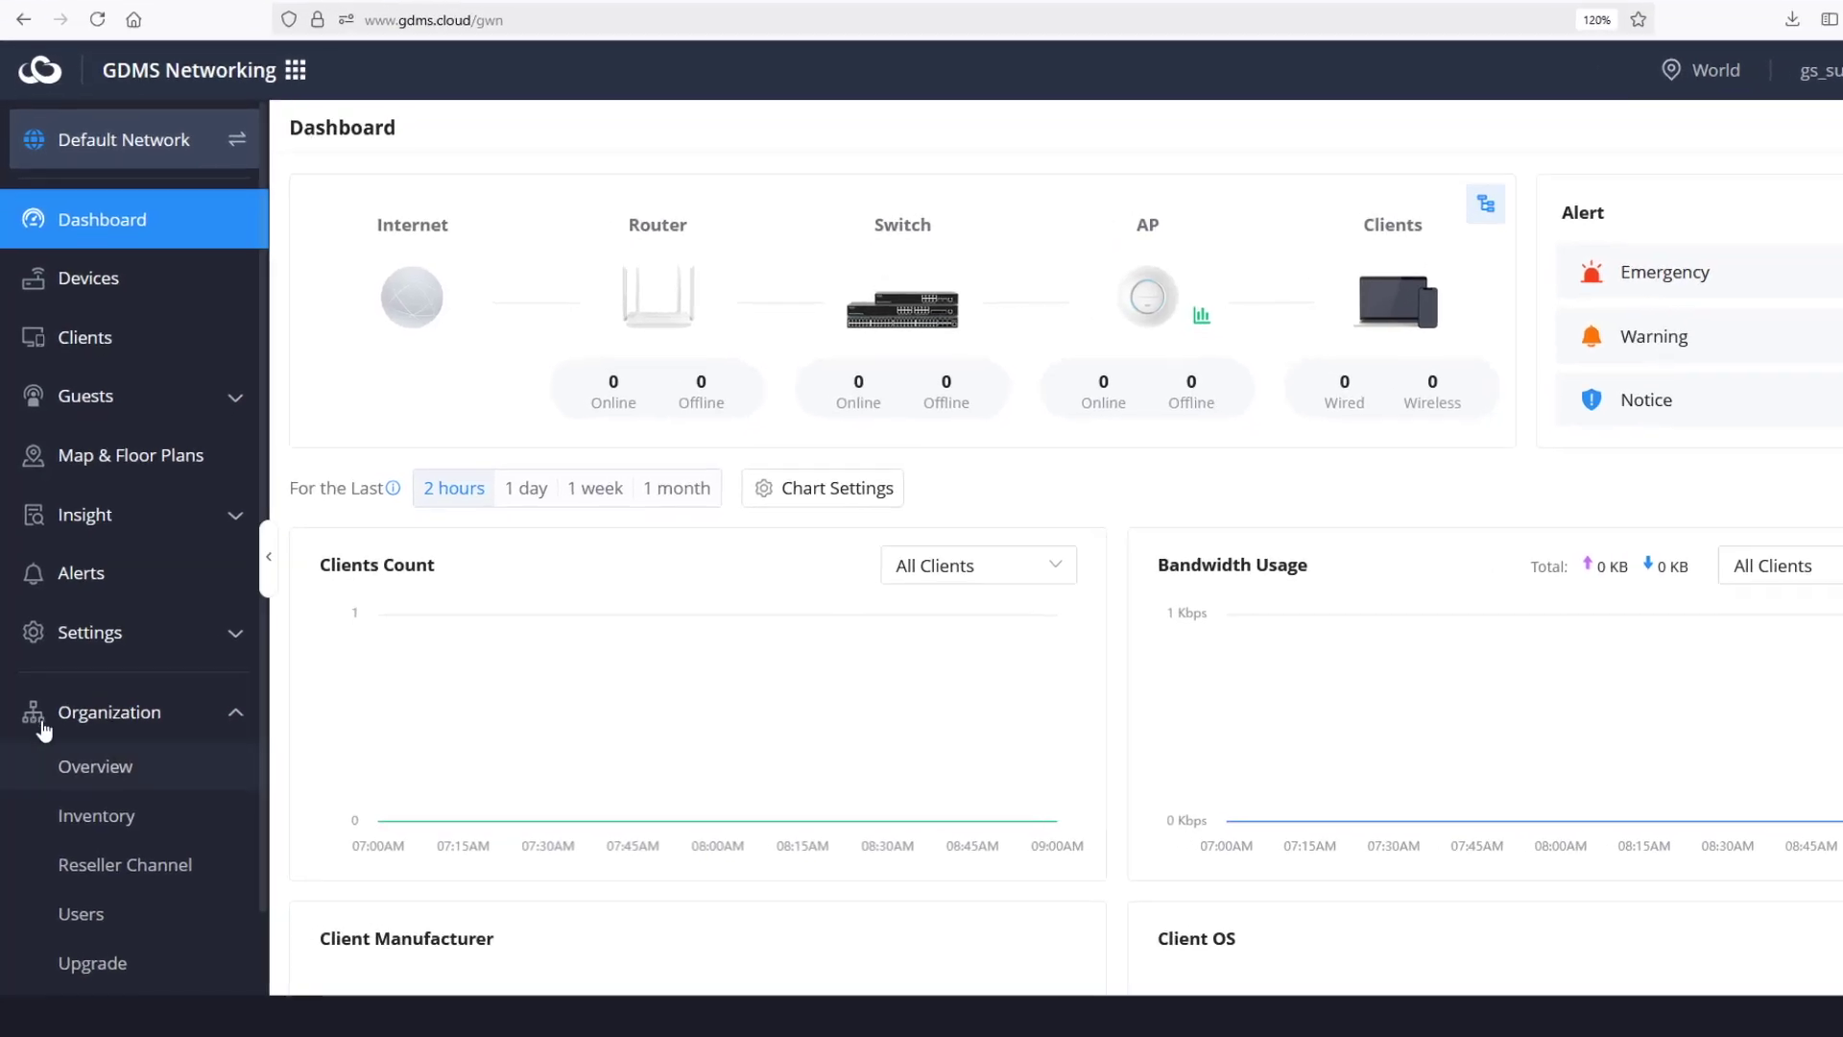
- Start a new network named Franklin Office, with no clone source and Default Network off
{"action": "left_click", "coordinate": [102, 773]}
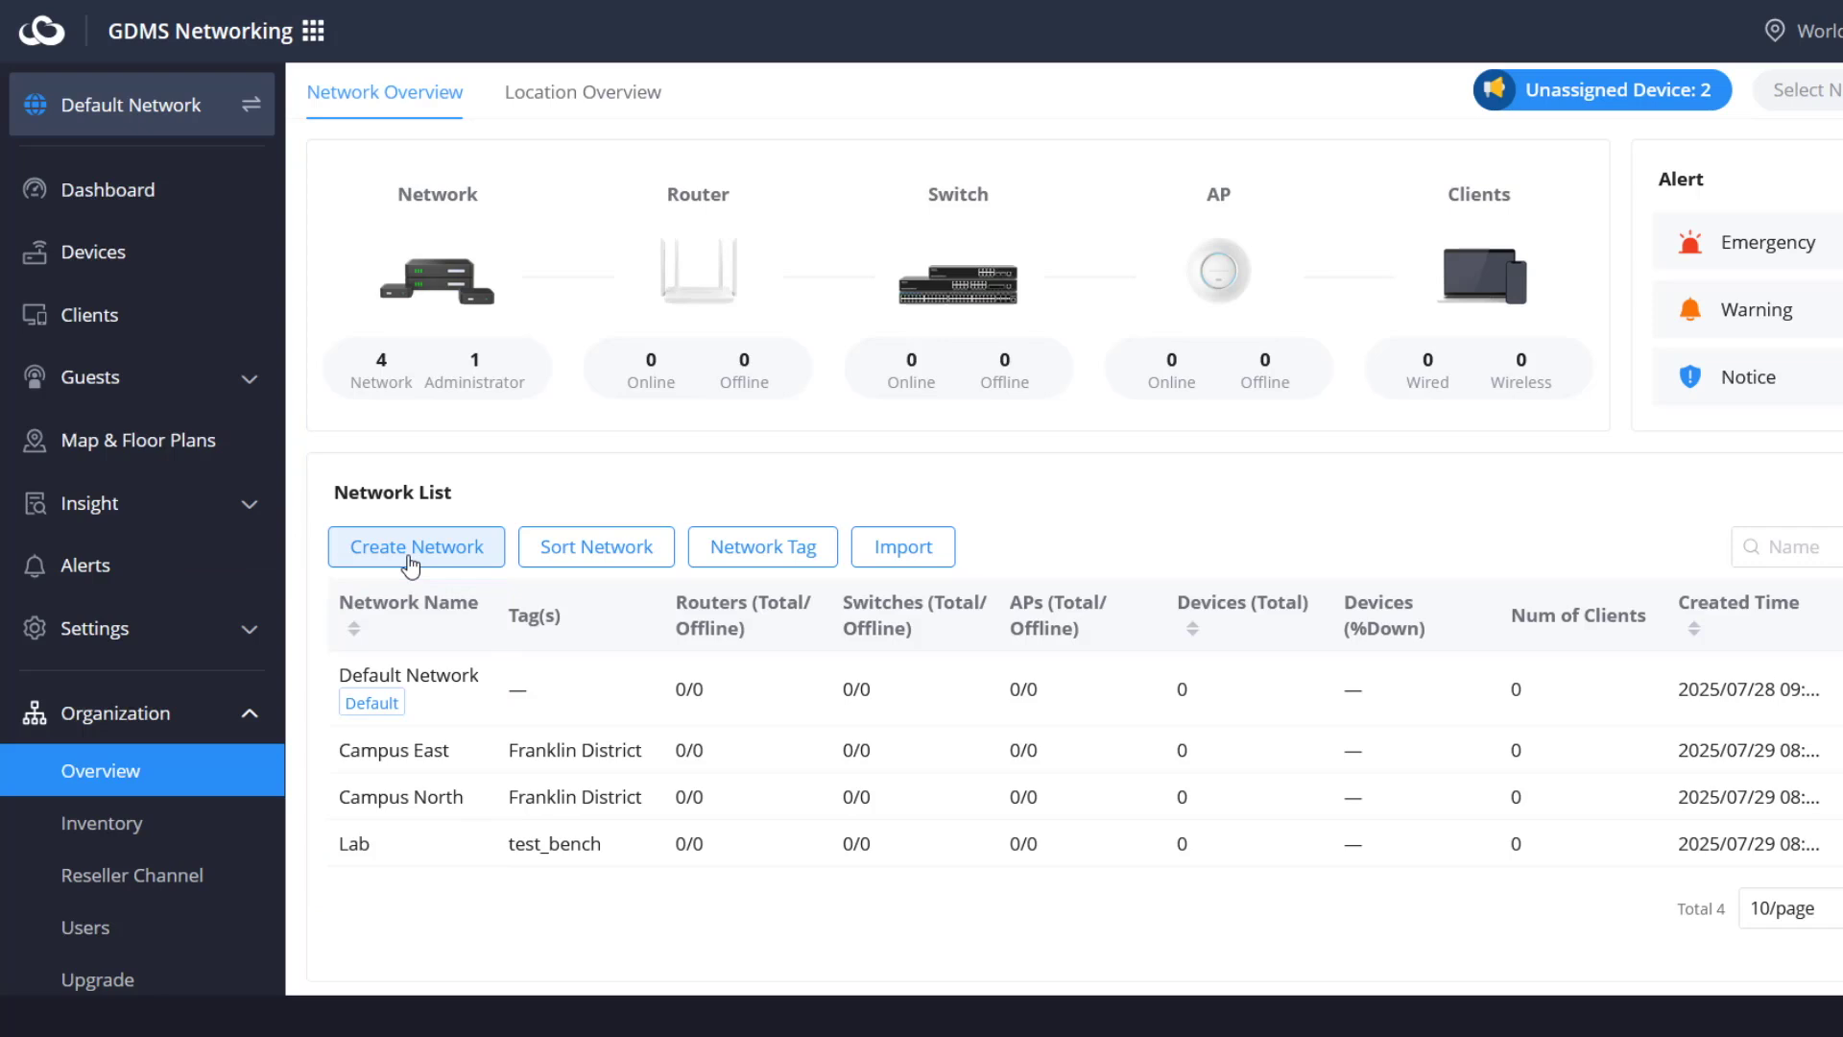
{"action": "left_click", "coordinate": [410, 561]}
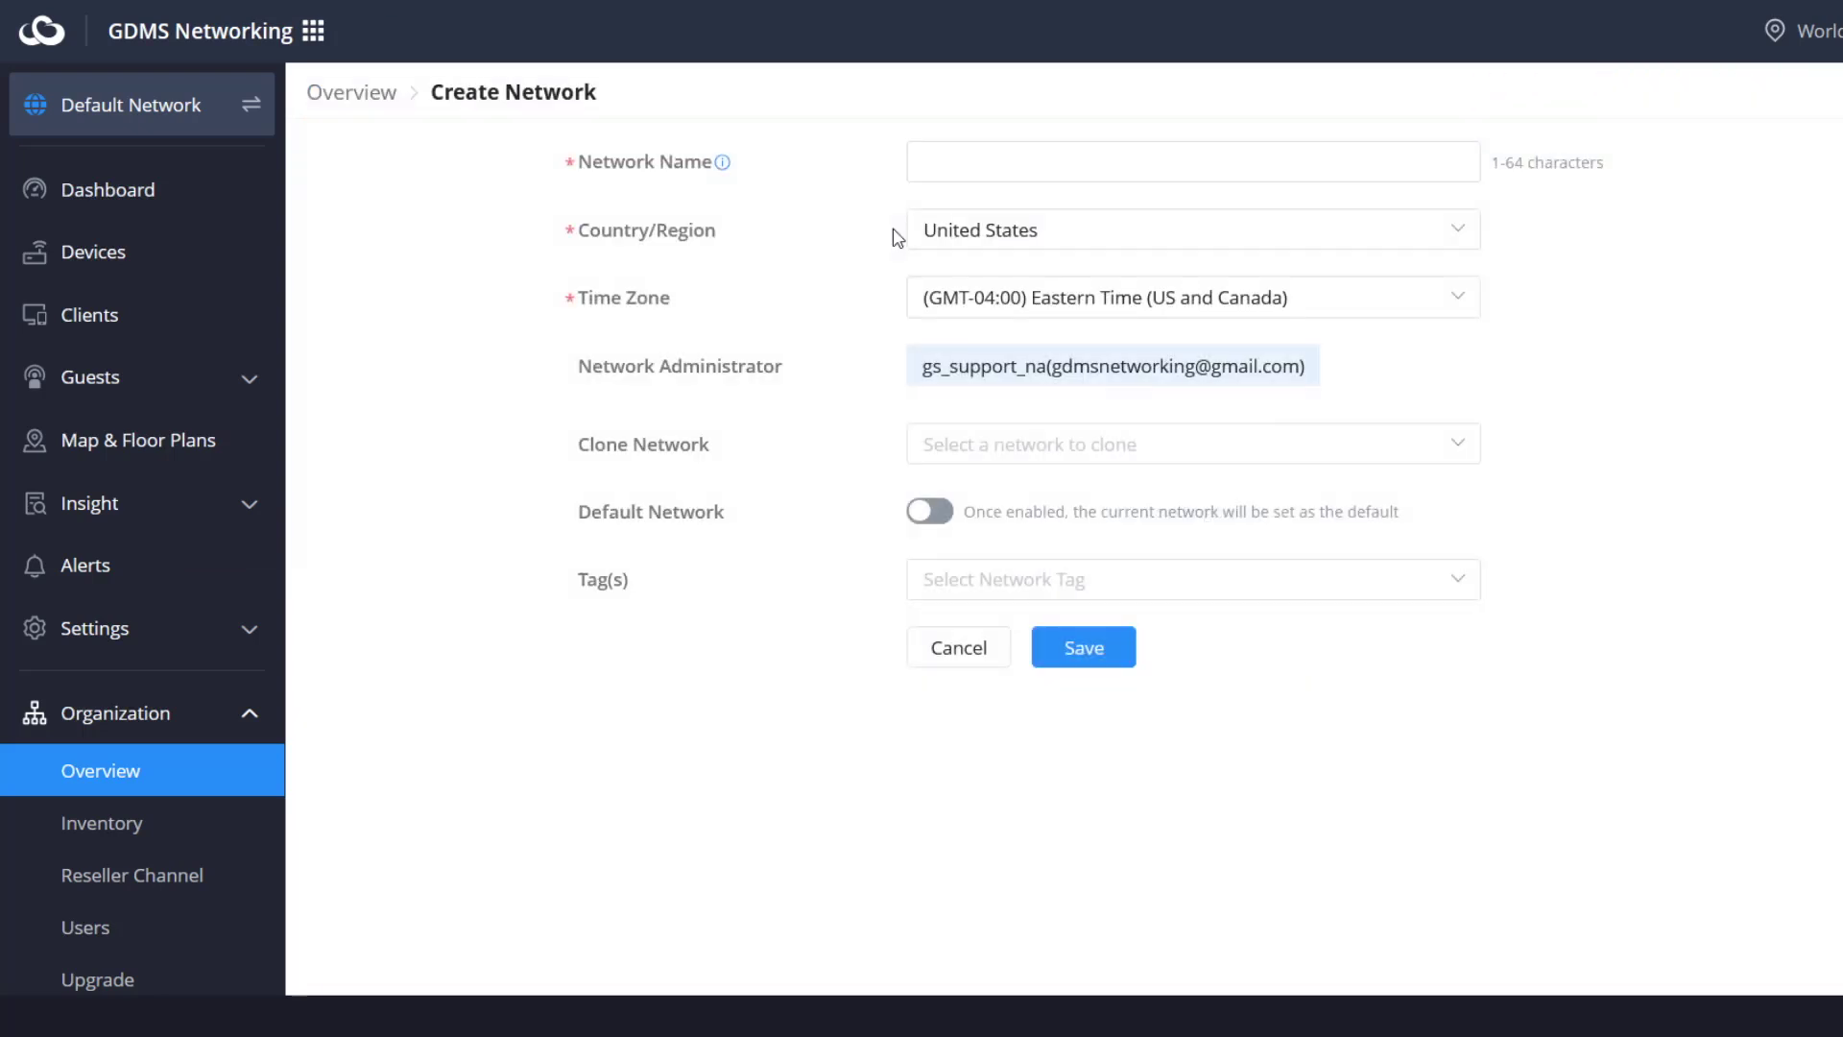
{"action": "left_click", "coordinate": [1036, 161]}
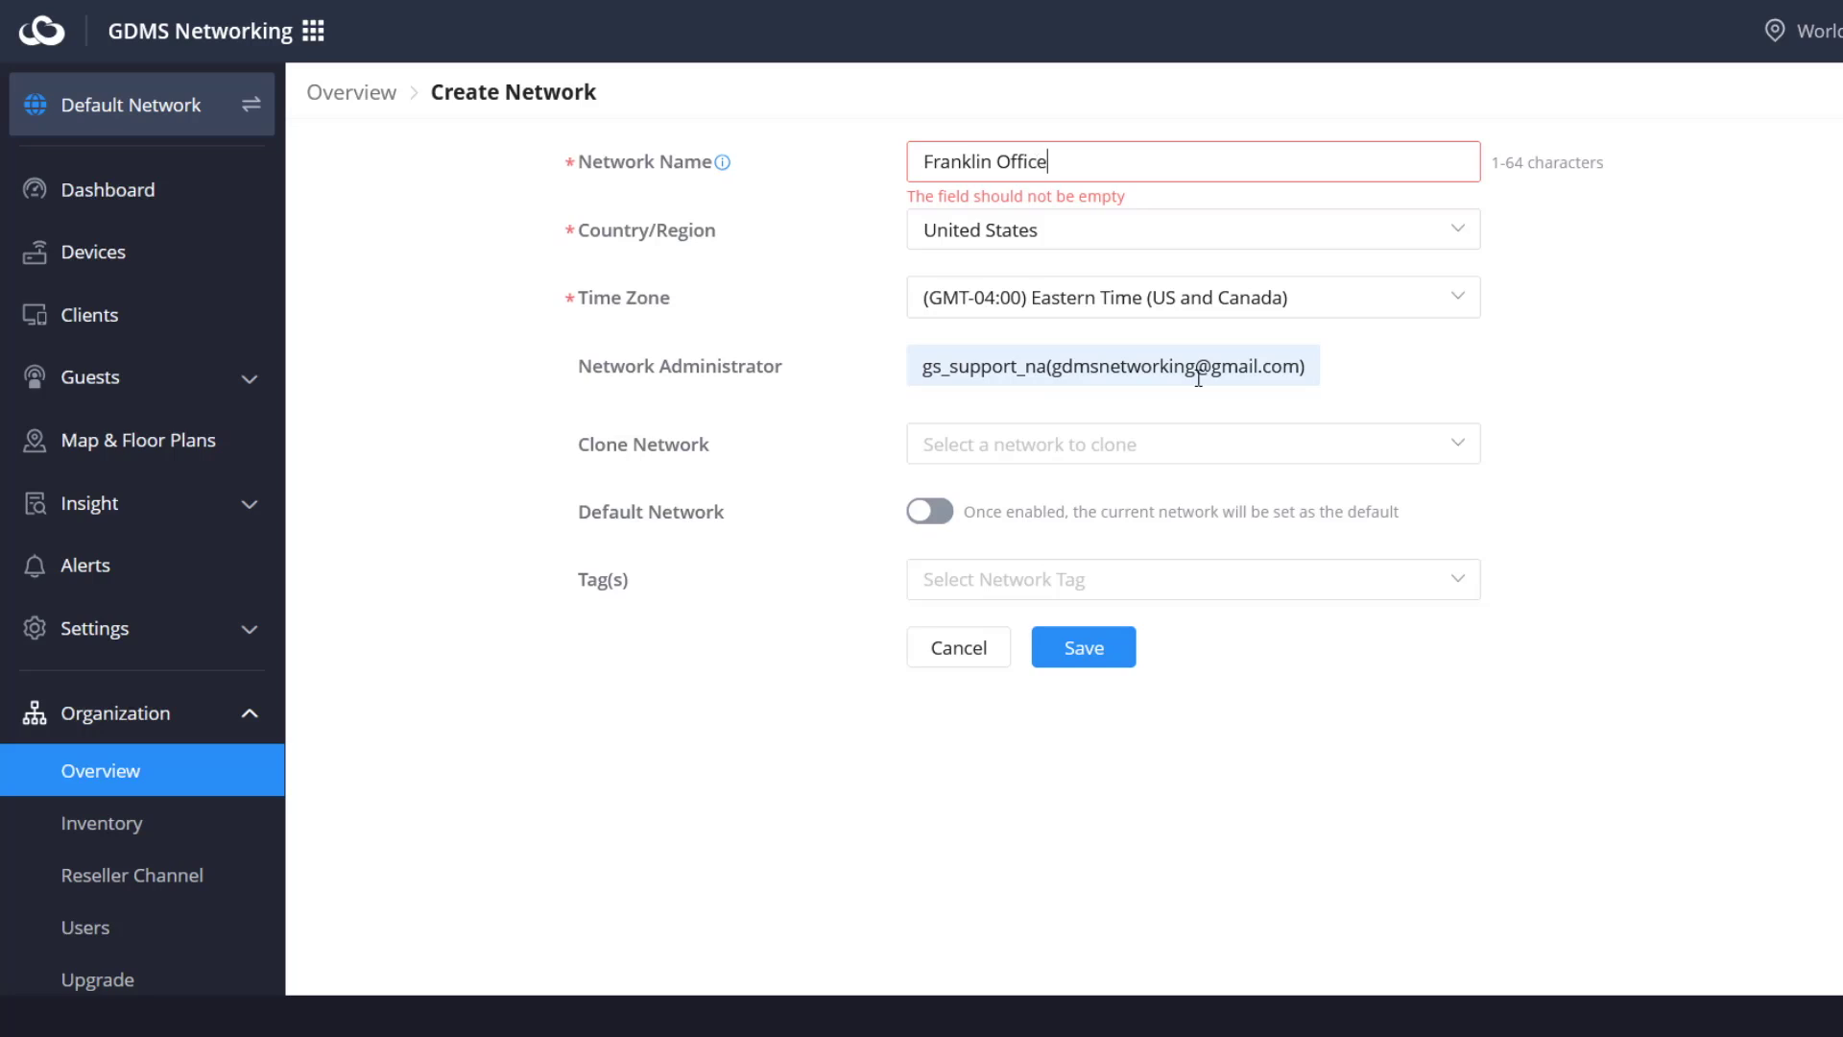
{"action": "left_click", "coordinate": [1454, 447]}
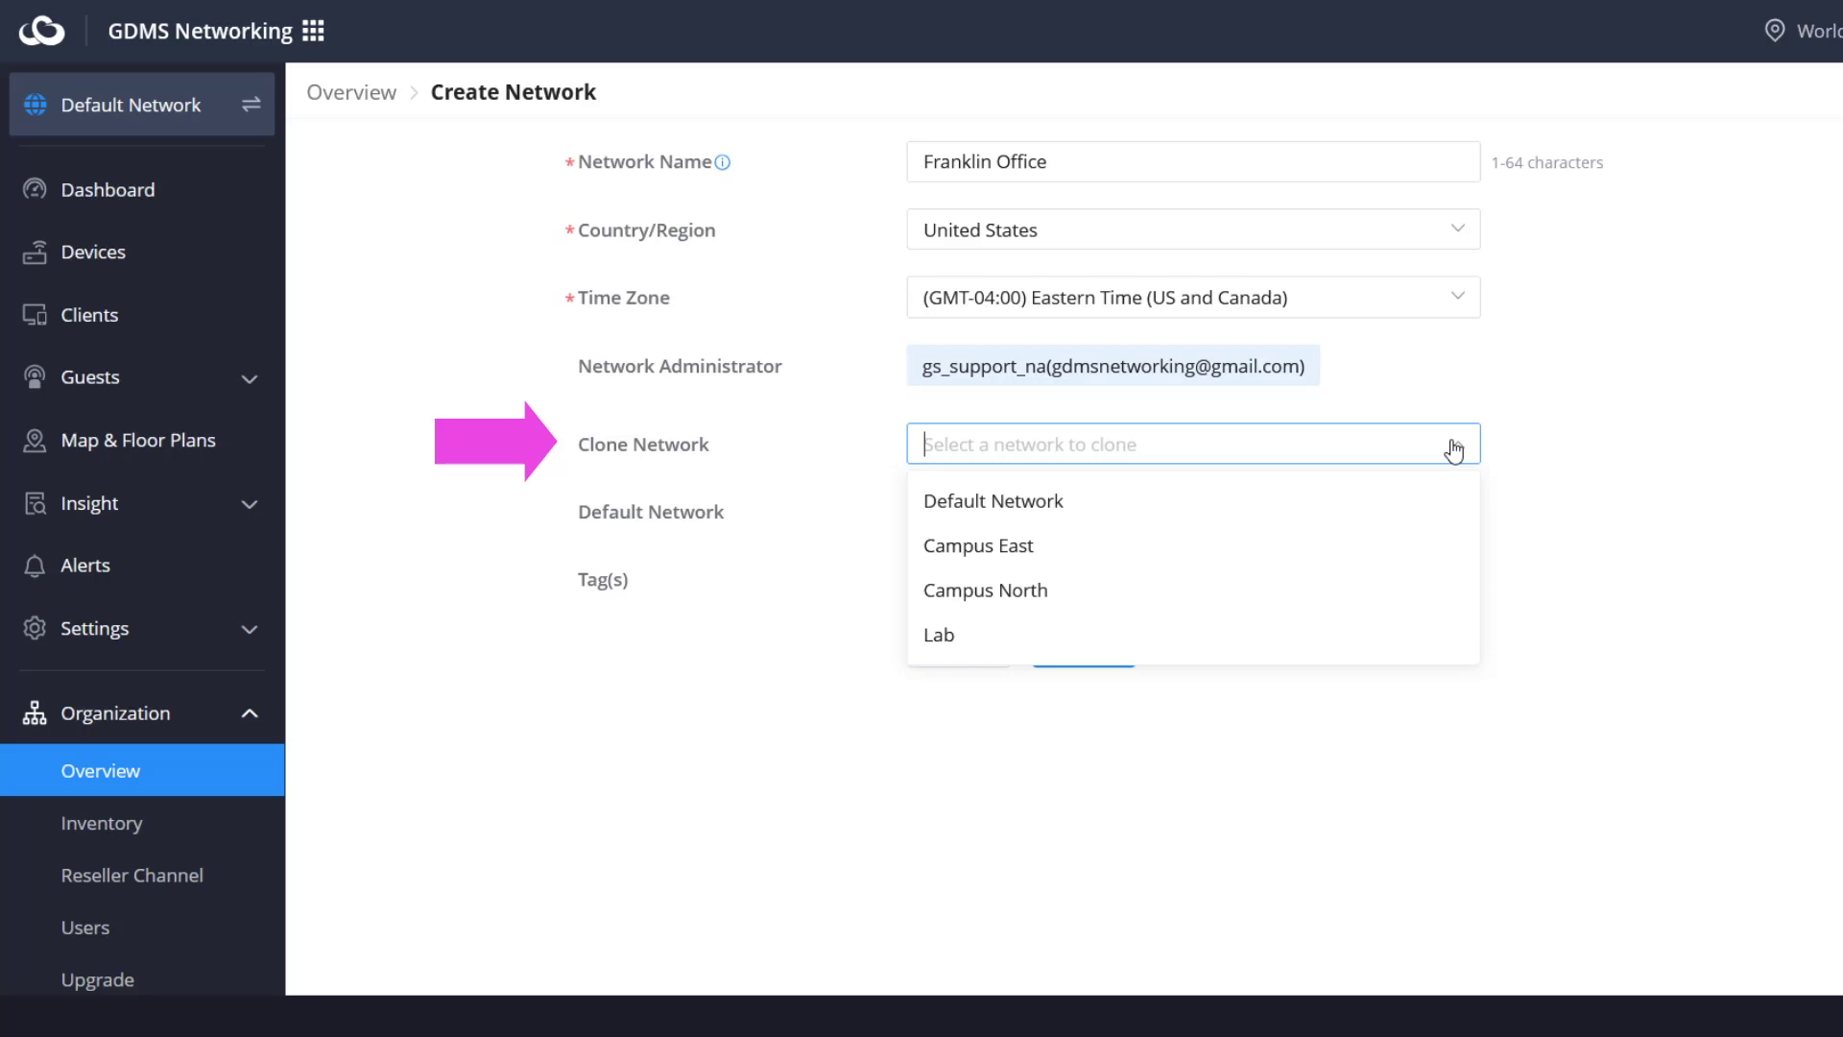
{"action": "left_click", "coordinate": [1576, 470]}
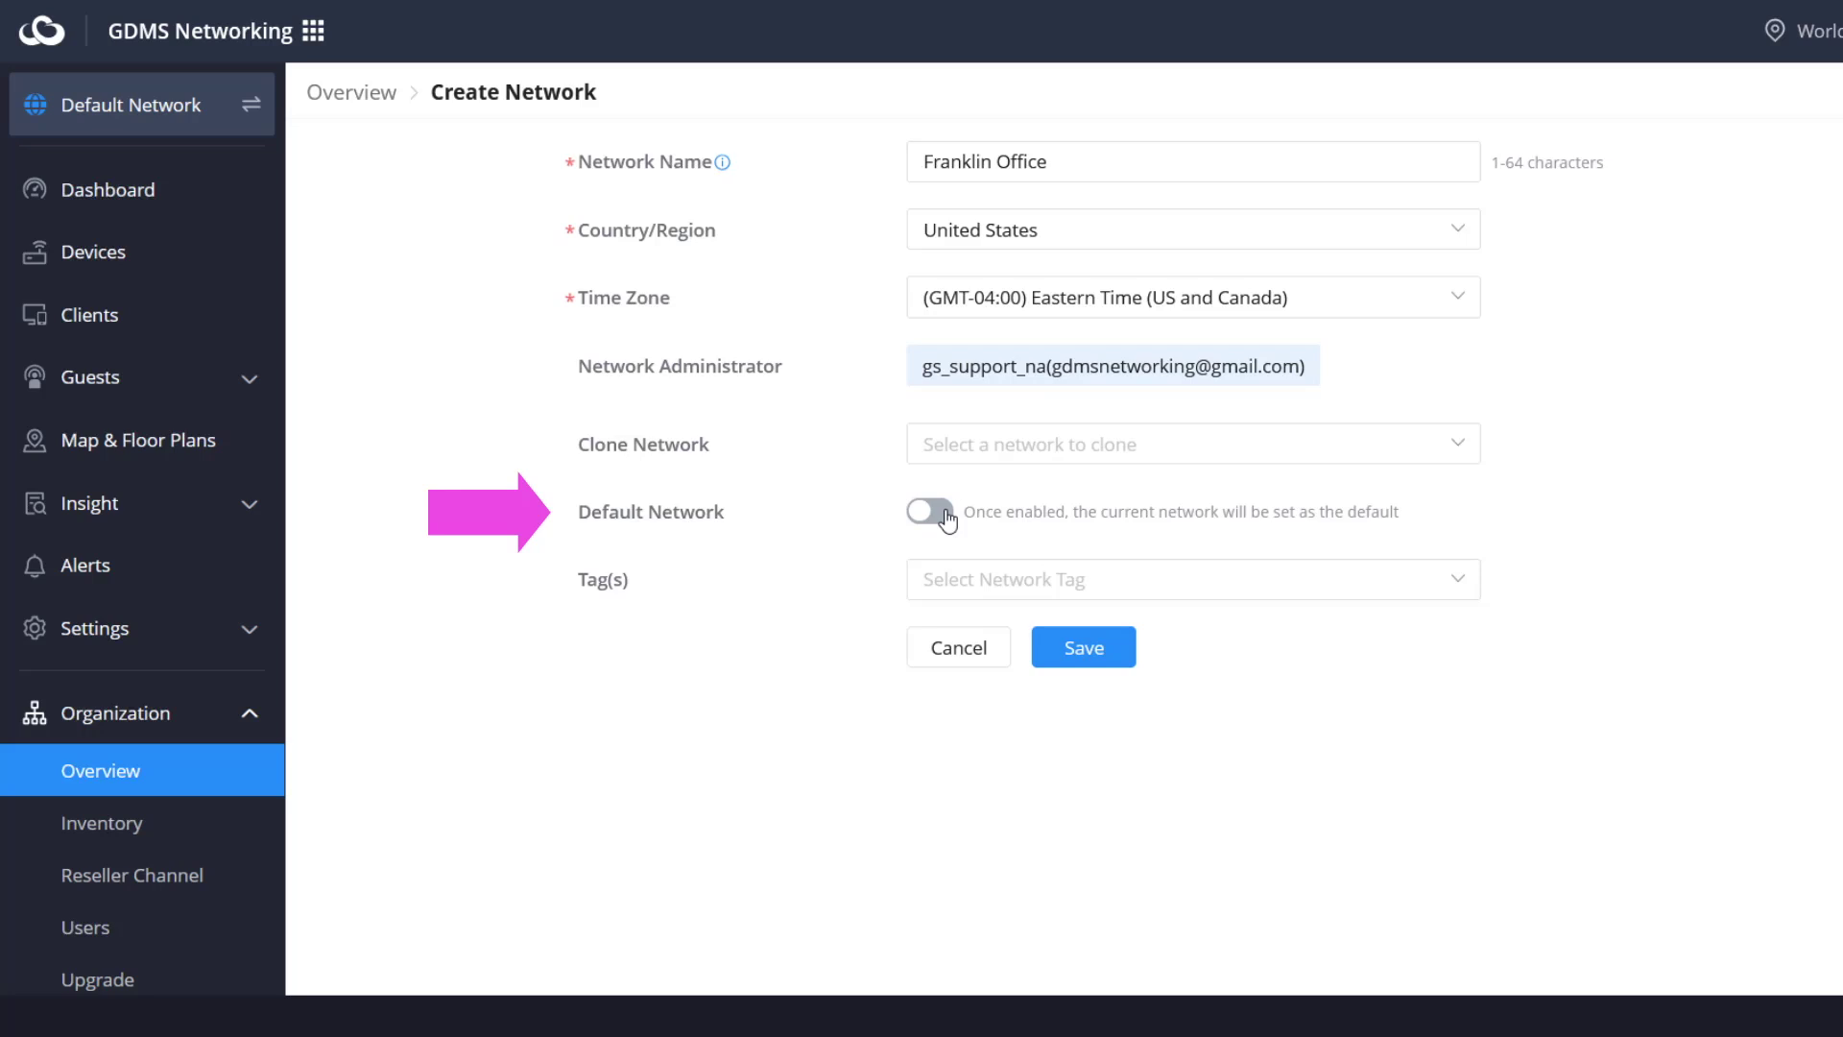
{"action": "left_click", "coordinate": [930, 512]}
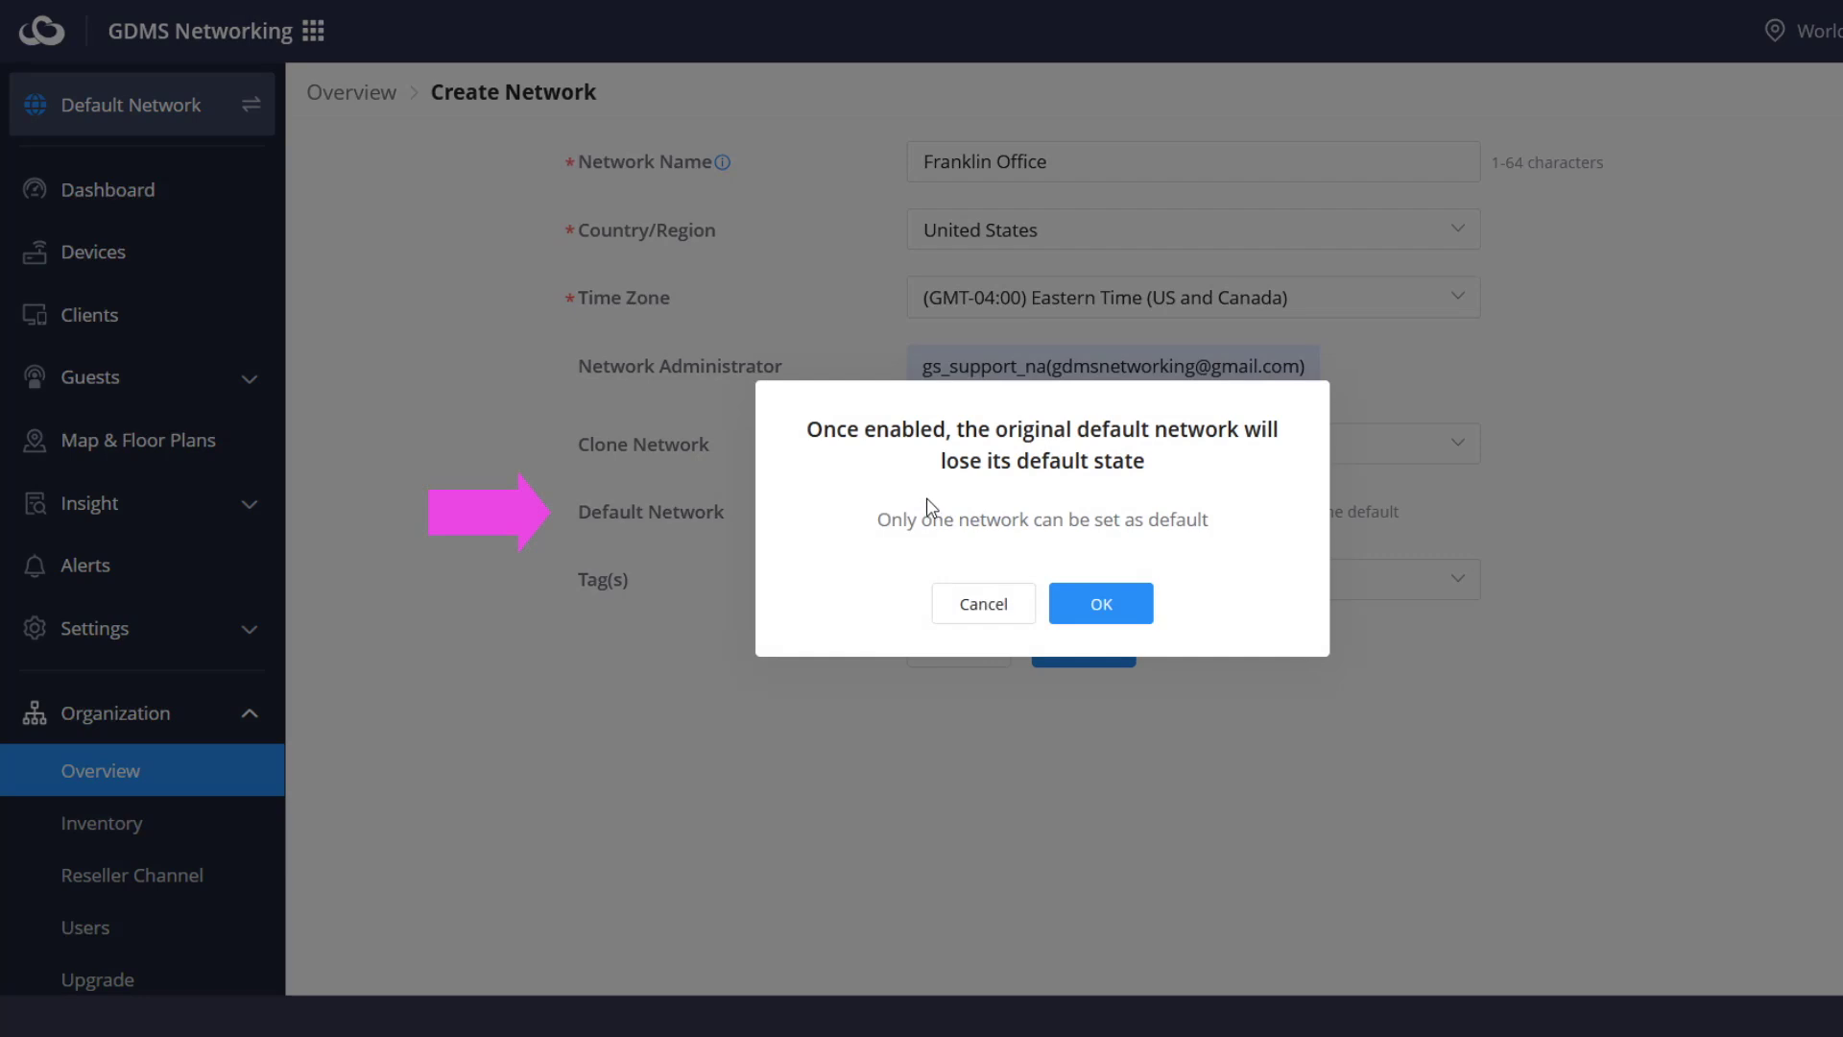
{"action": "left_click", "coordinate": [974, 604]}
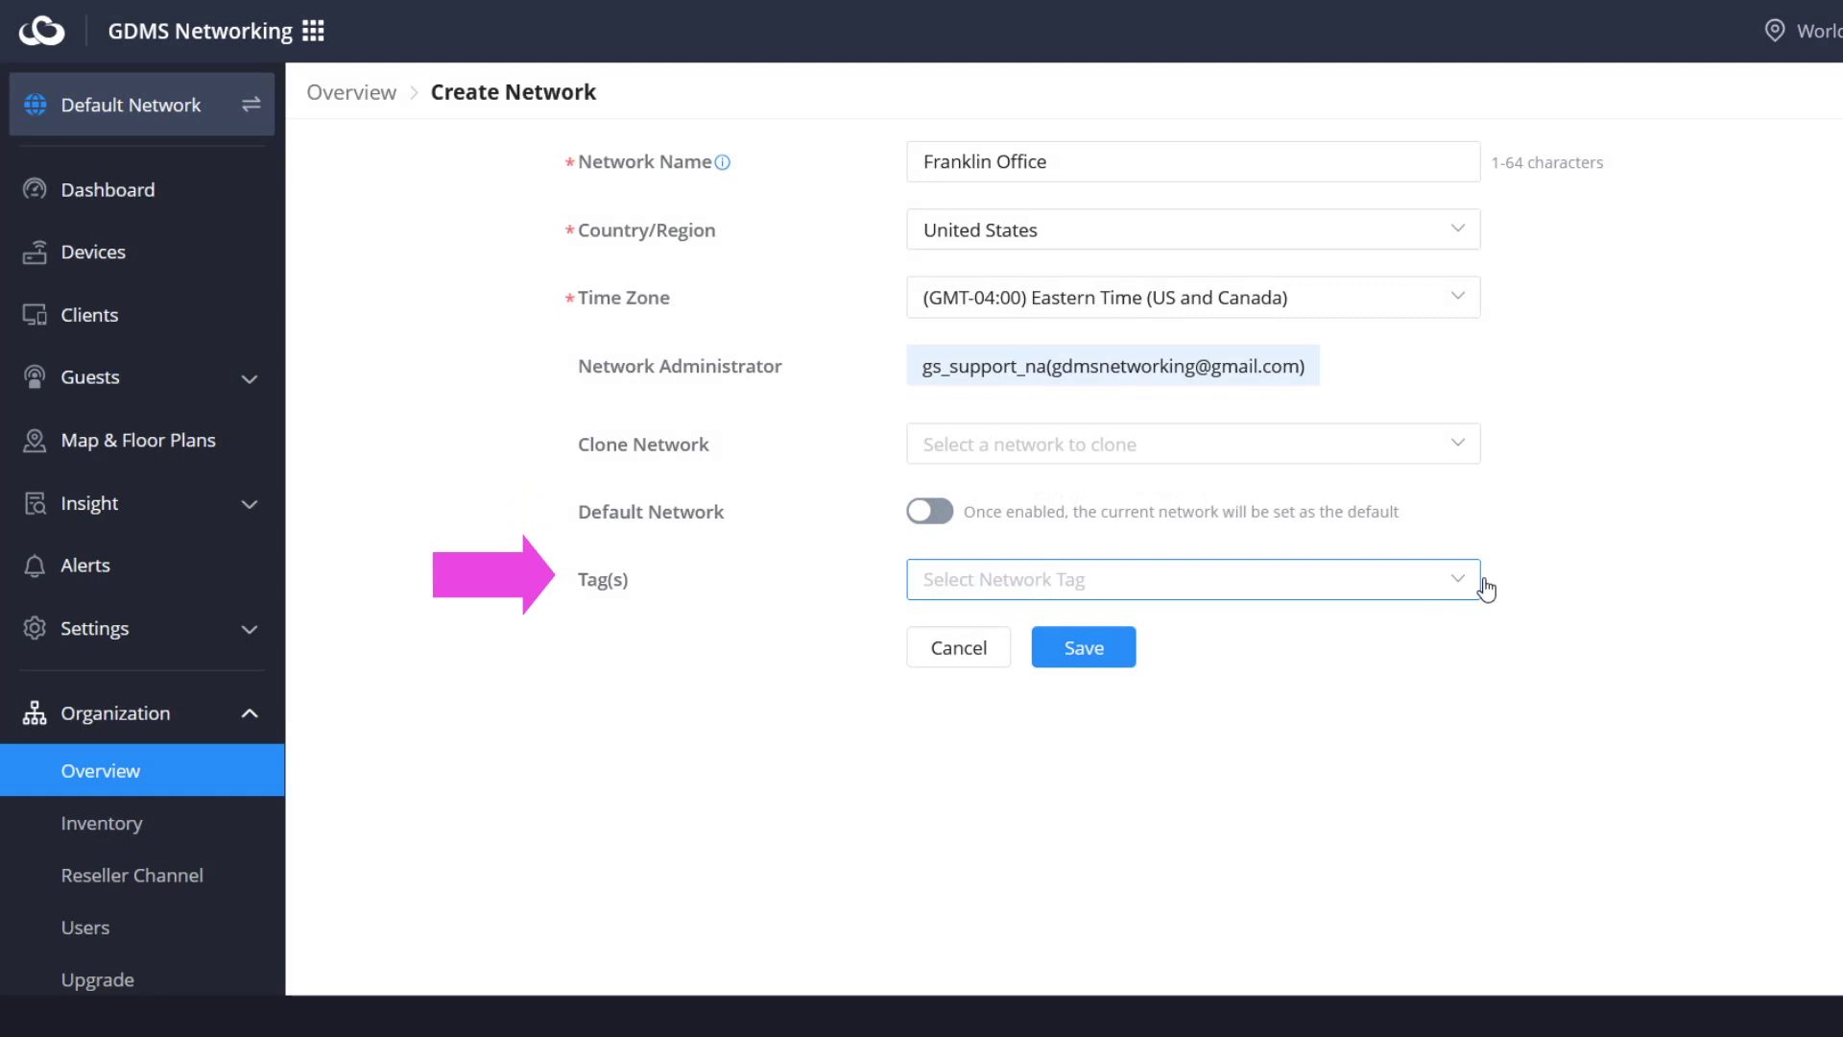
- Tag the Franklin Office network Franklin District and save it
{"action": "left_click", "coordinate": [1343, 586]}
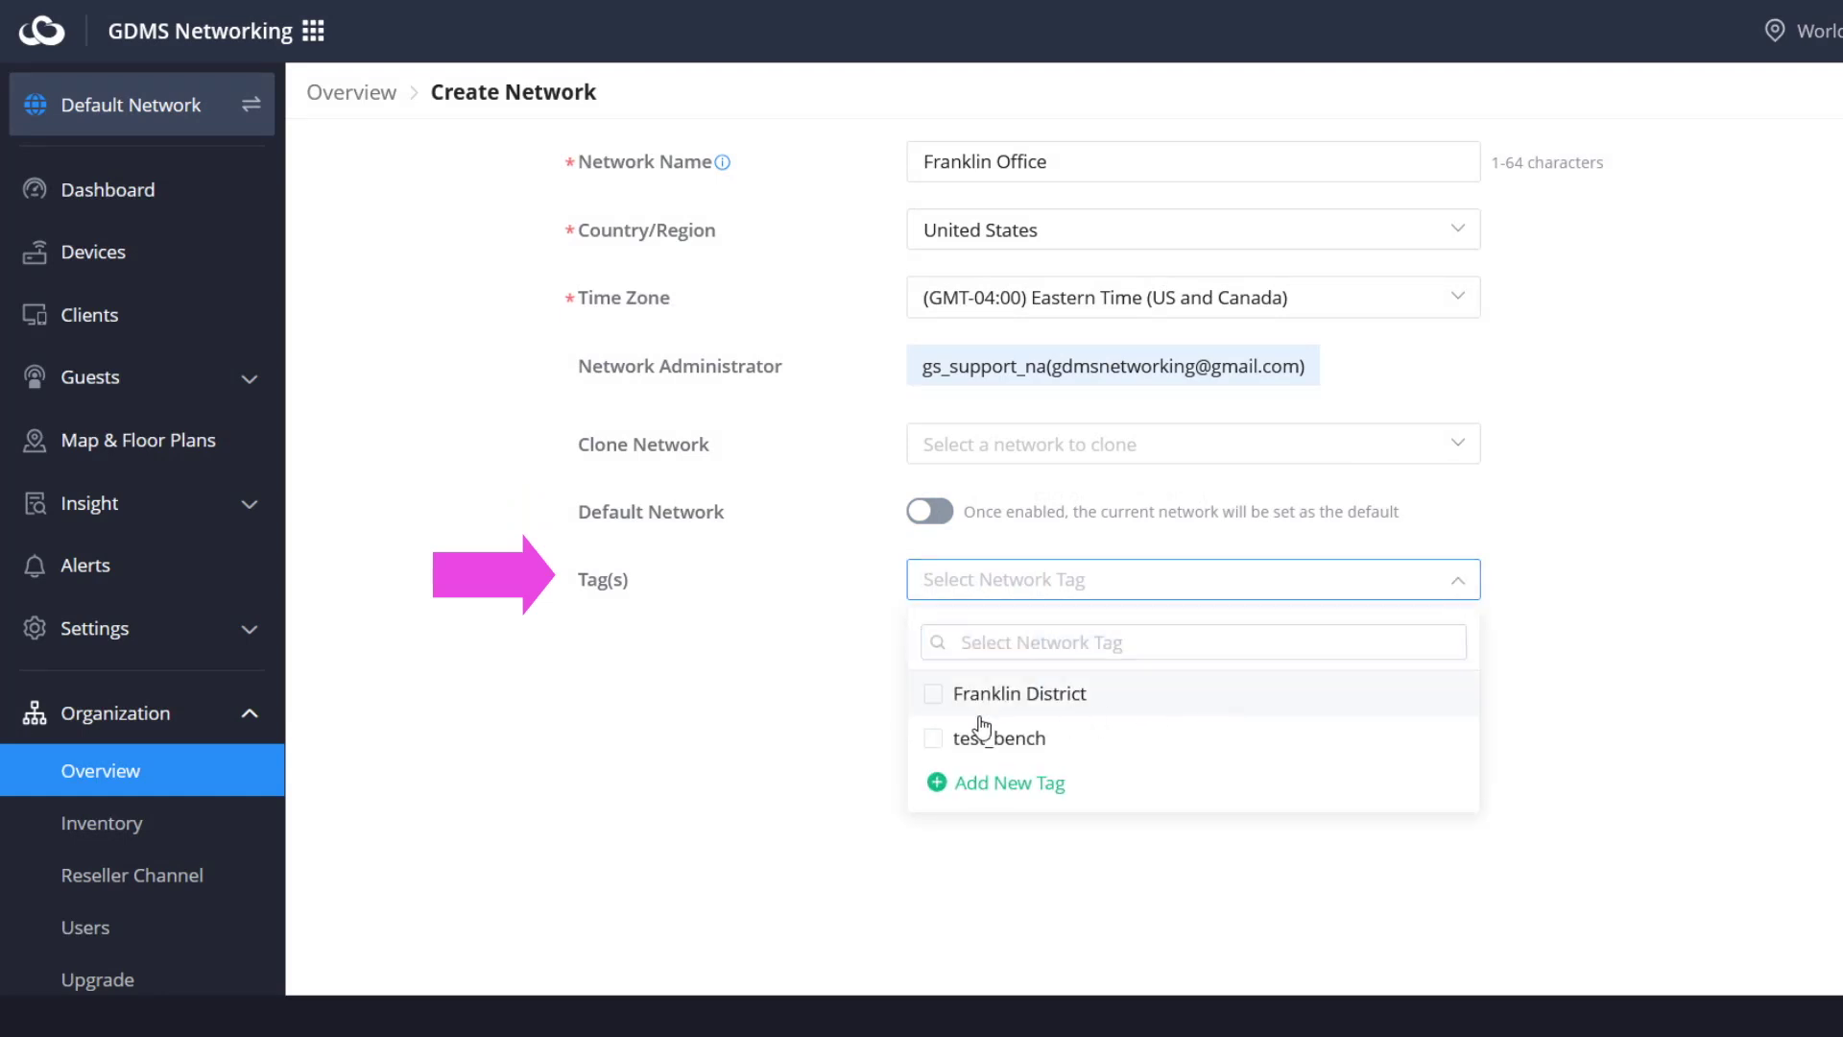
{"action": "left_click", "coordinate": [937, 699]}
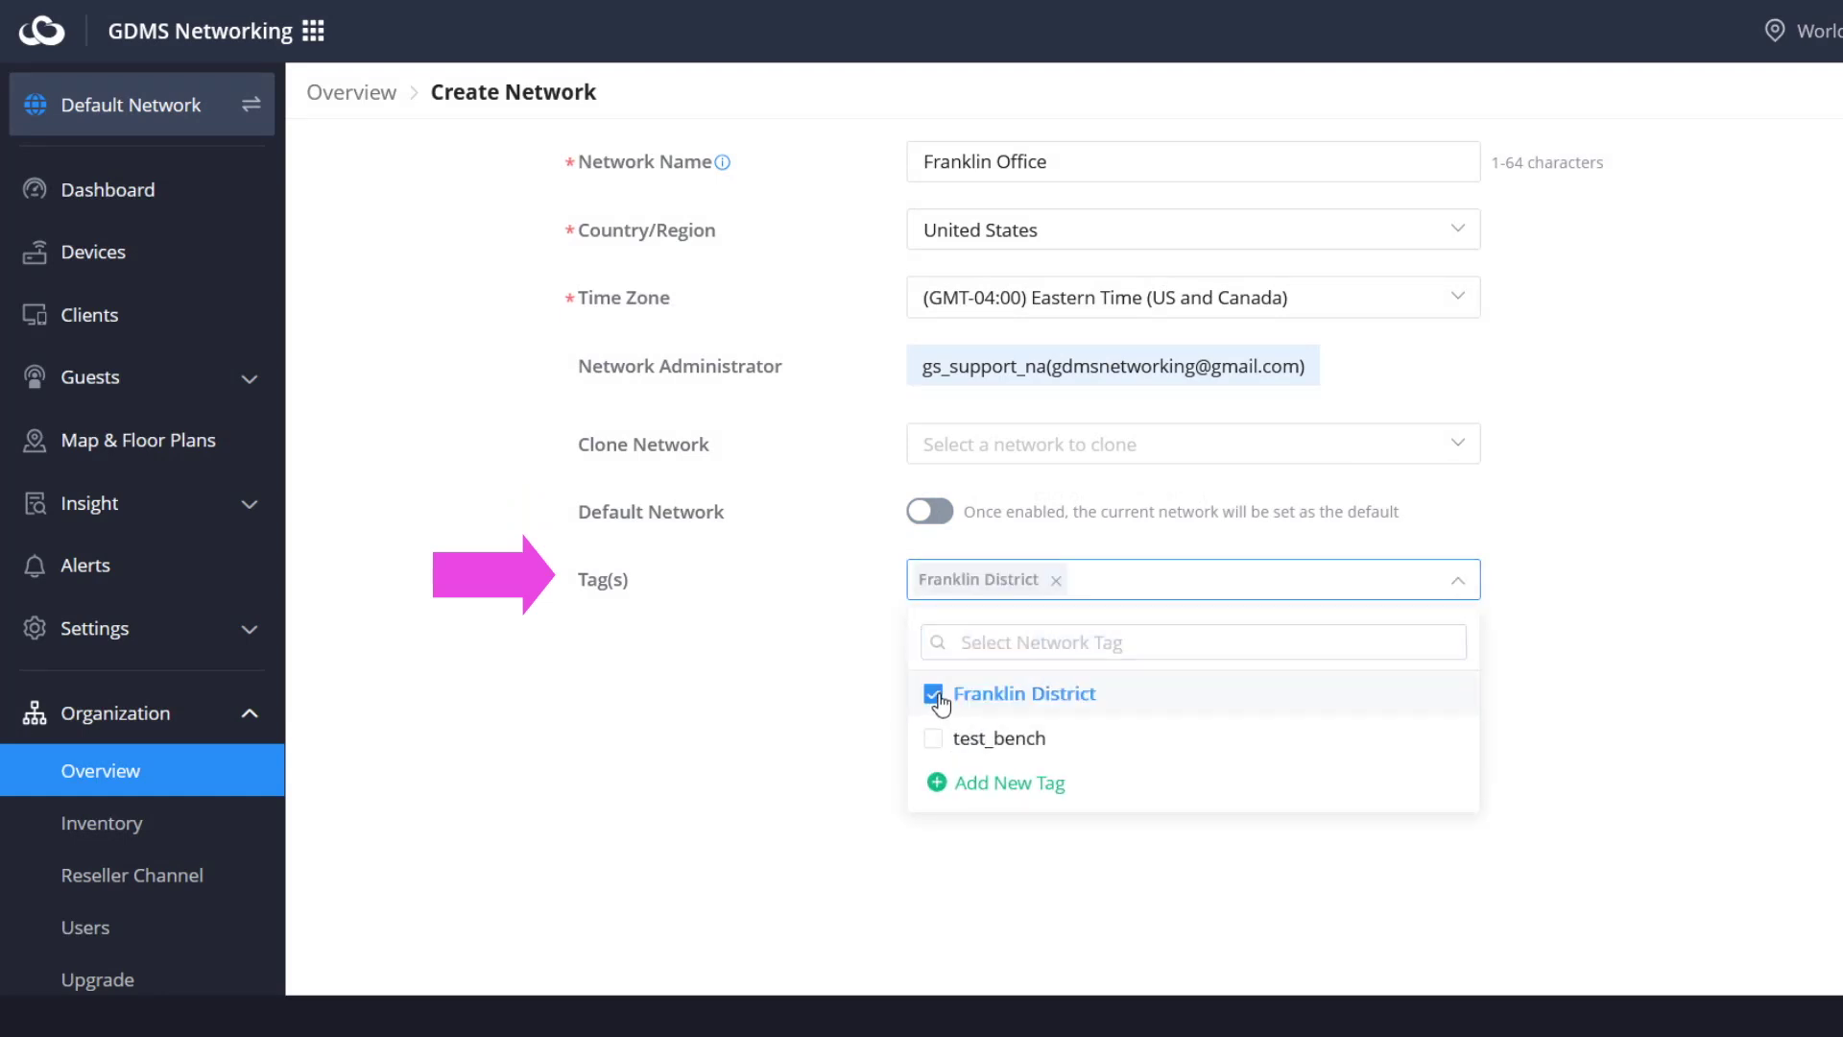
{"action": "left_click", "coordinate": [1235, 887]}
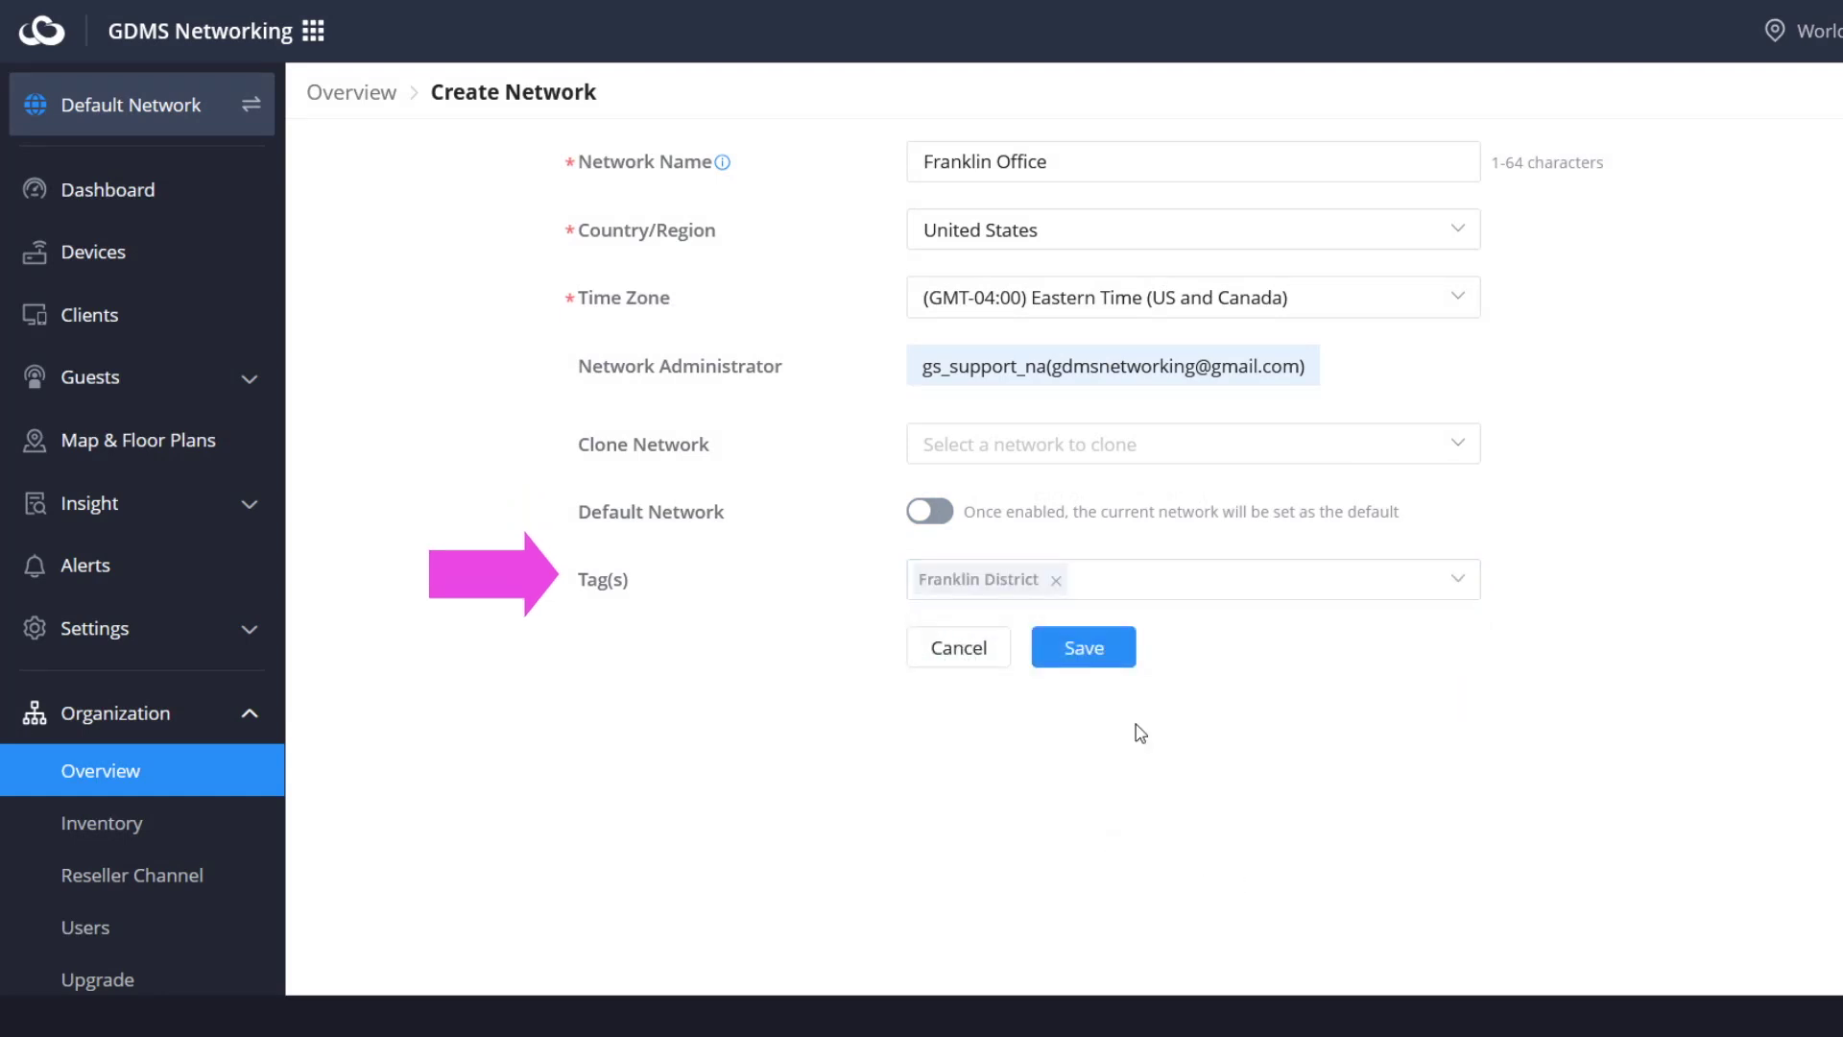
{"action": "left_click", "coordinate": [1090, 653]}
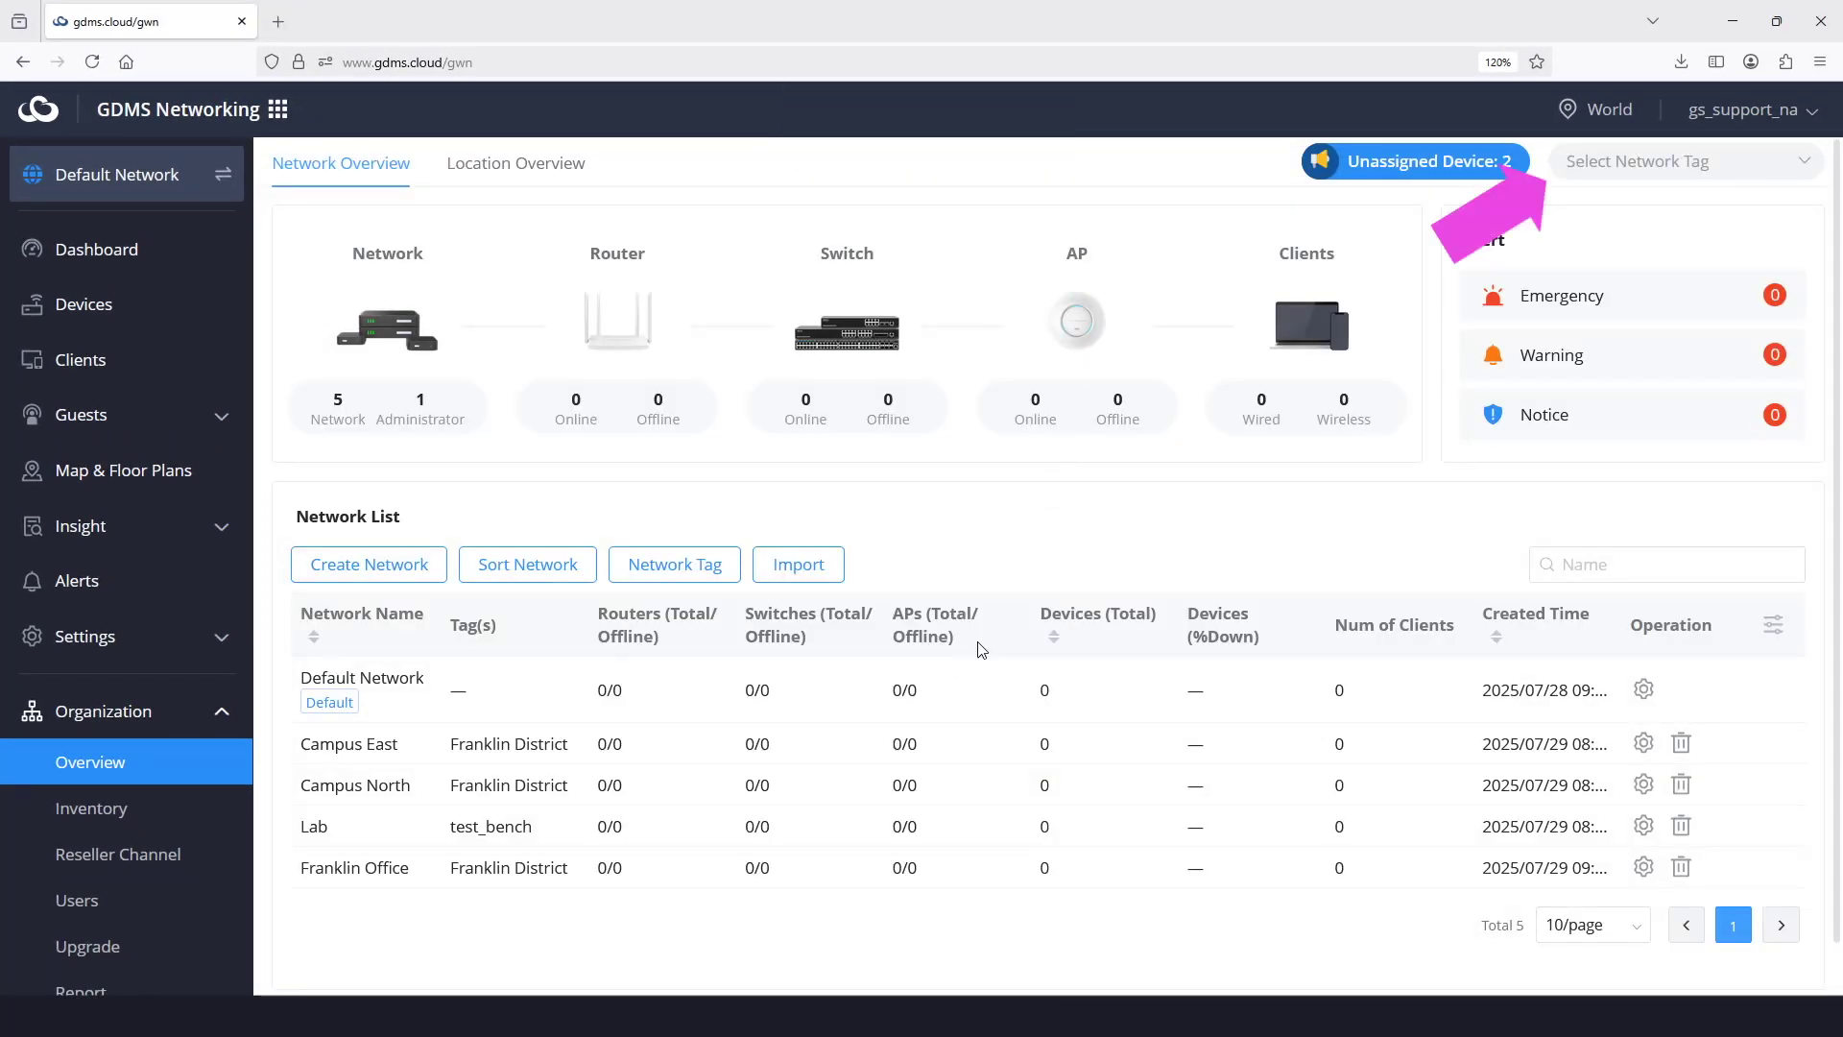
- Filter the network list to show only Franklin District networks
{"action": "left_click", "coordinate": [1731, 167]}
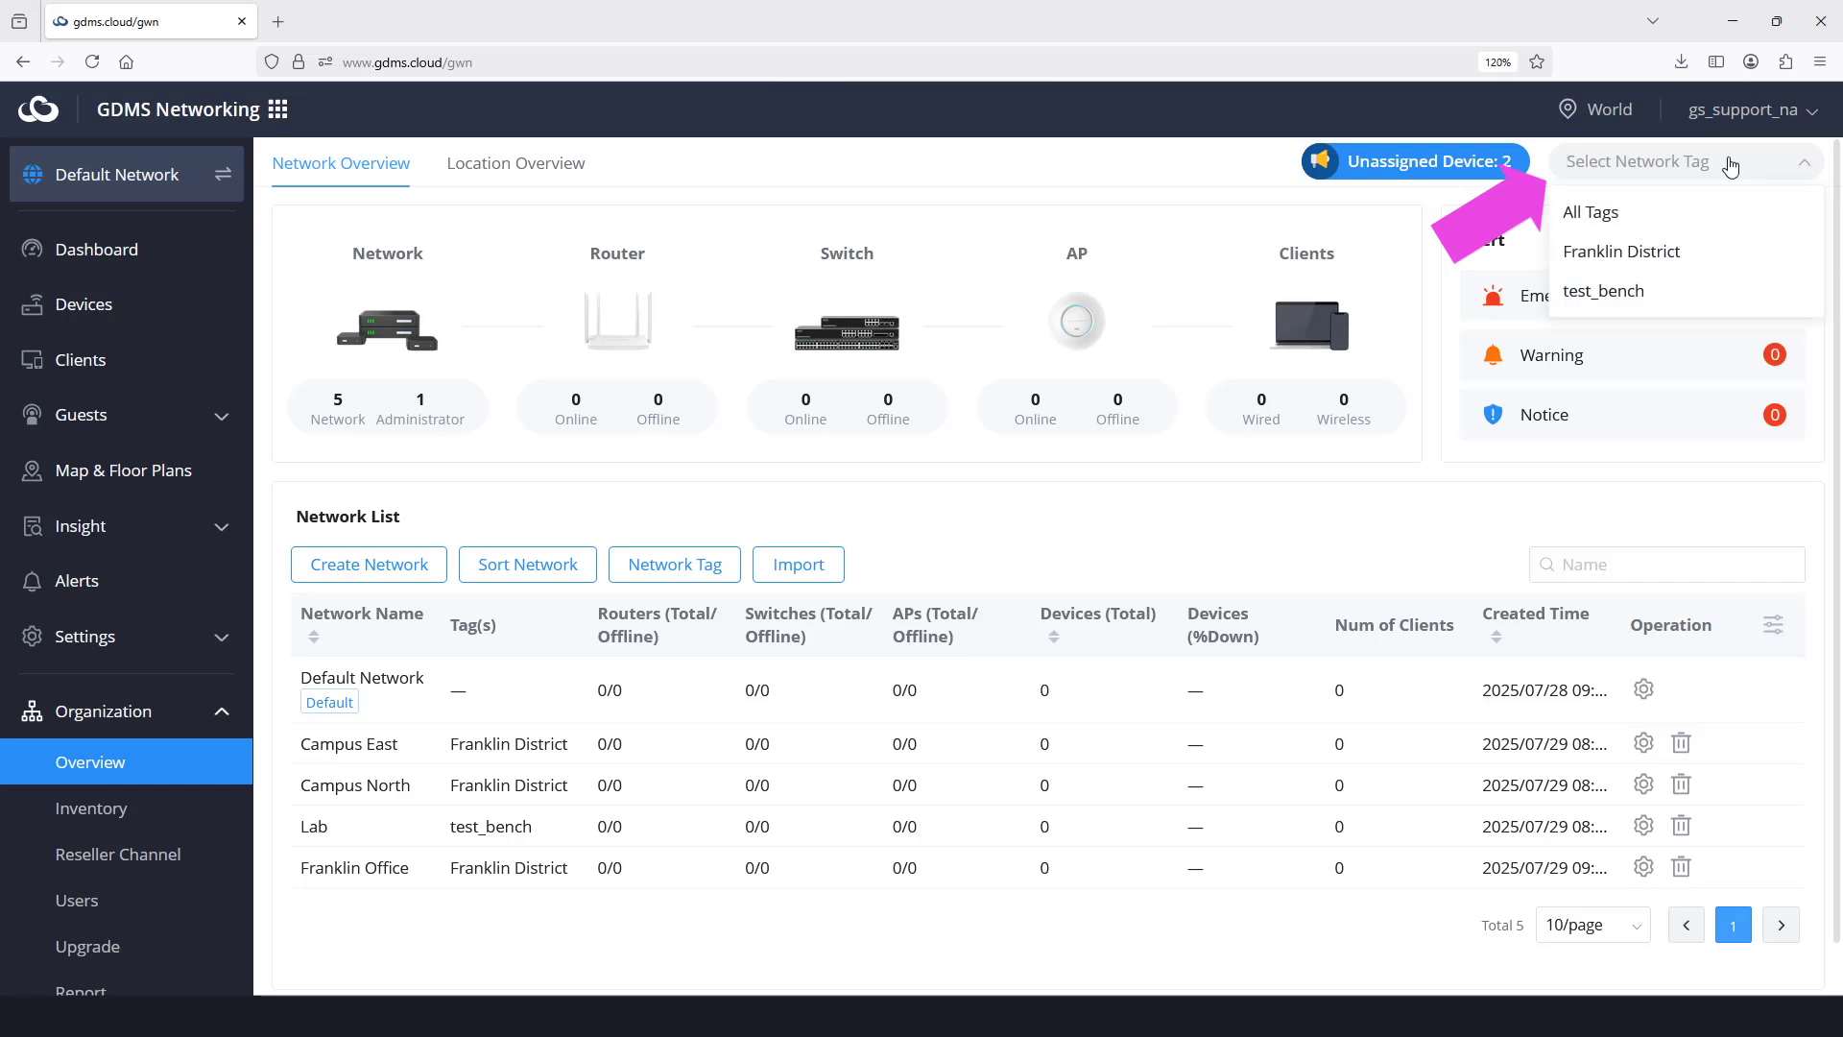
{"action": "left_click", "coordinate": [1665, 265]}
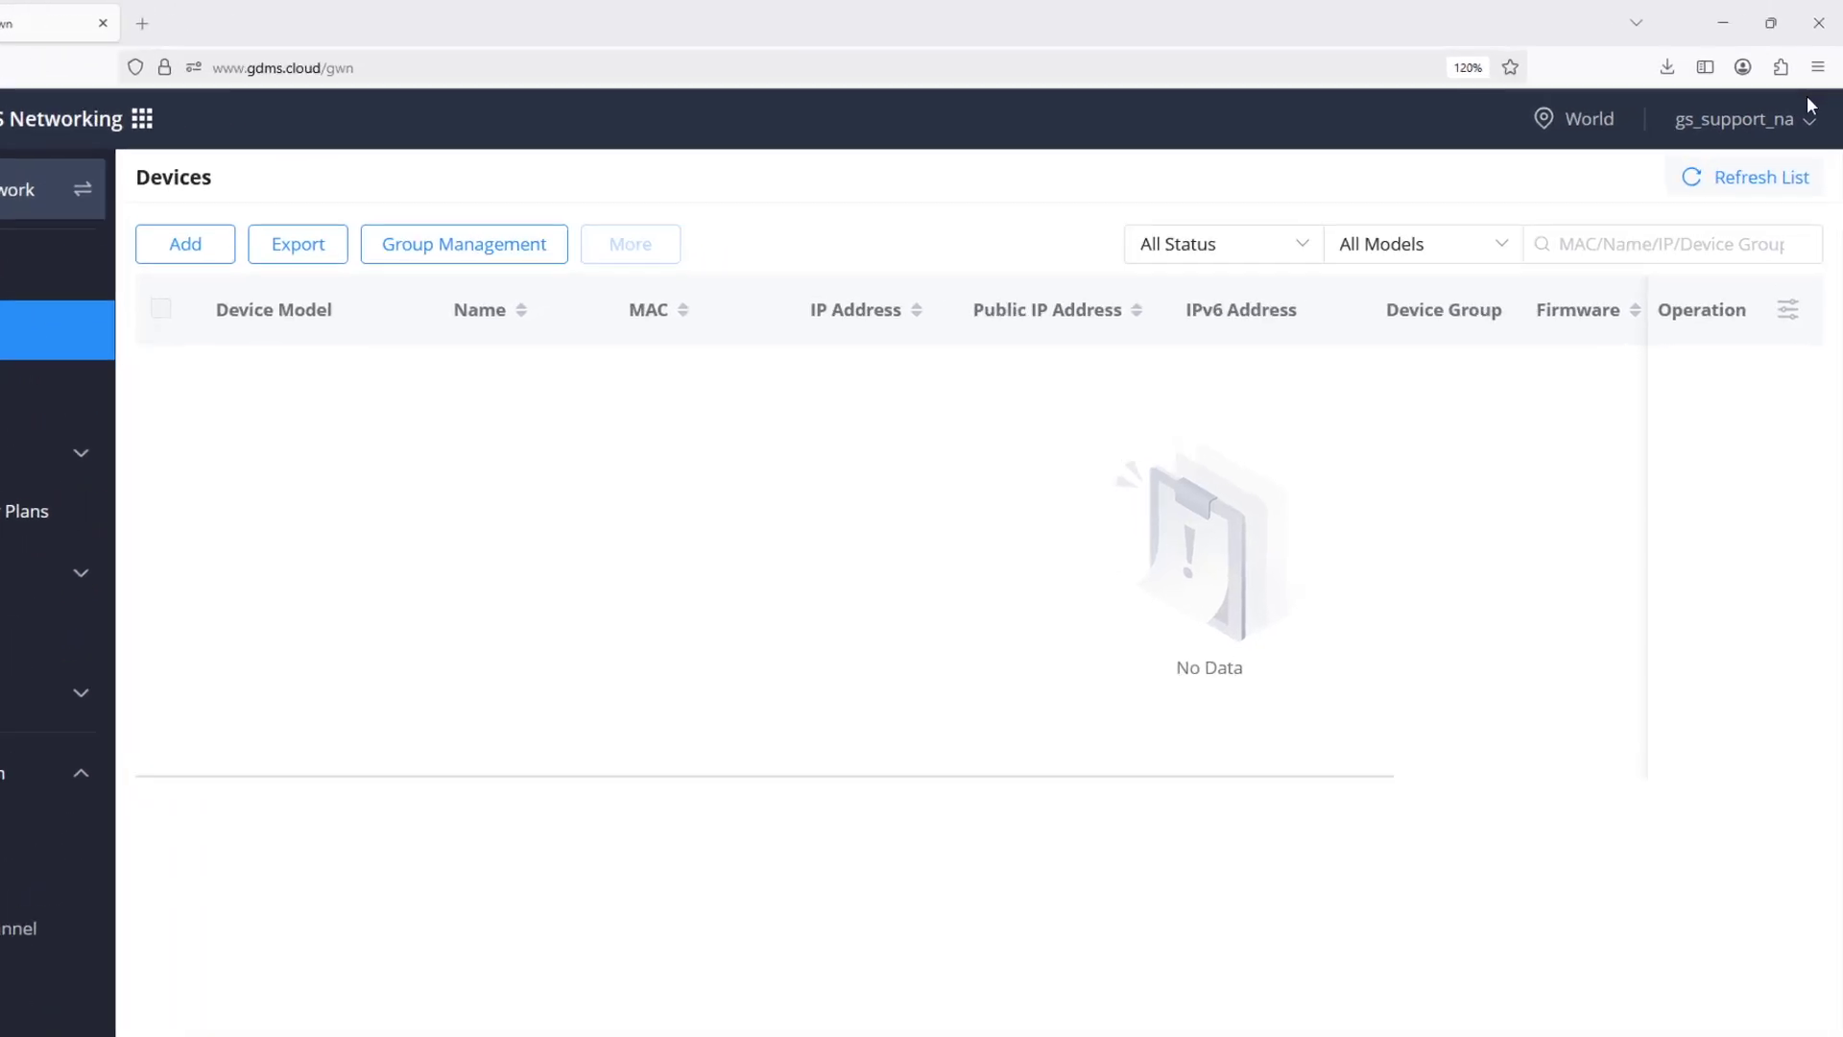
{"action": "left_click", "coordinate": [1813, 115]}
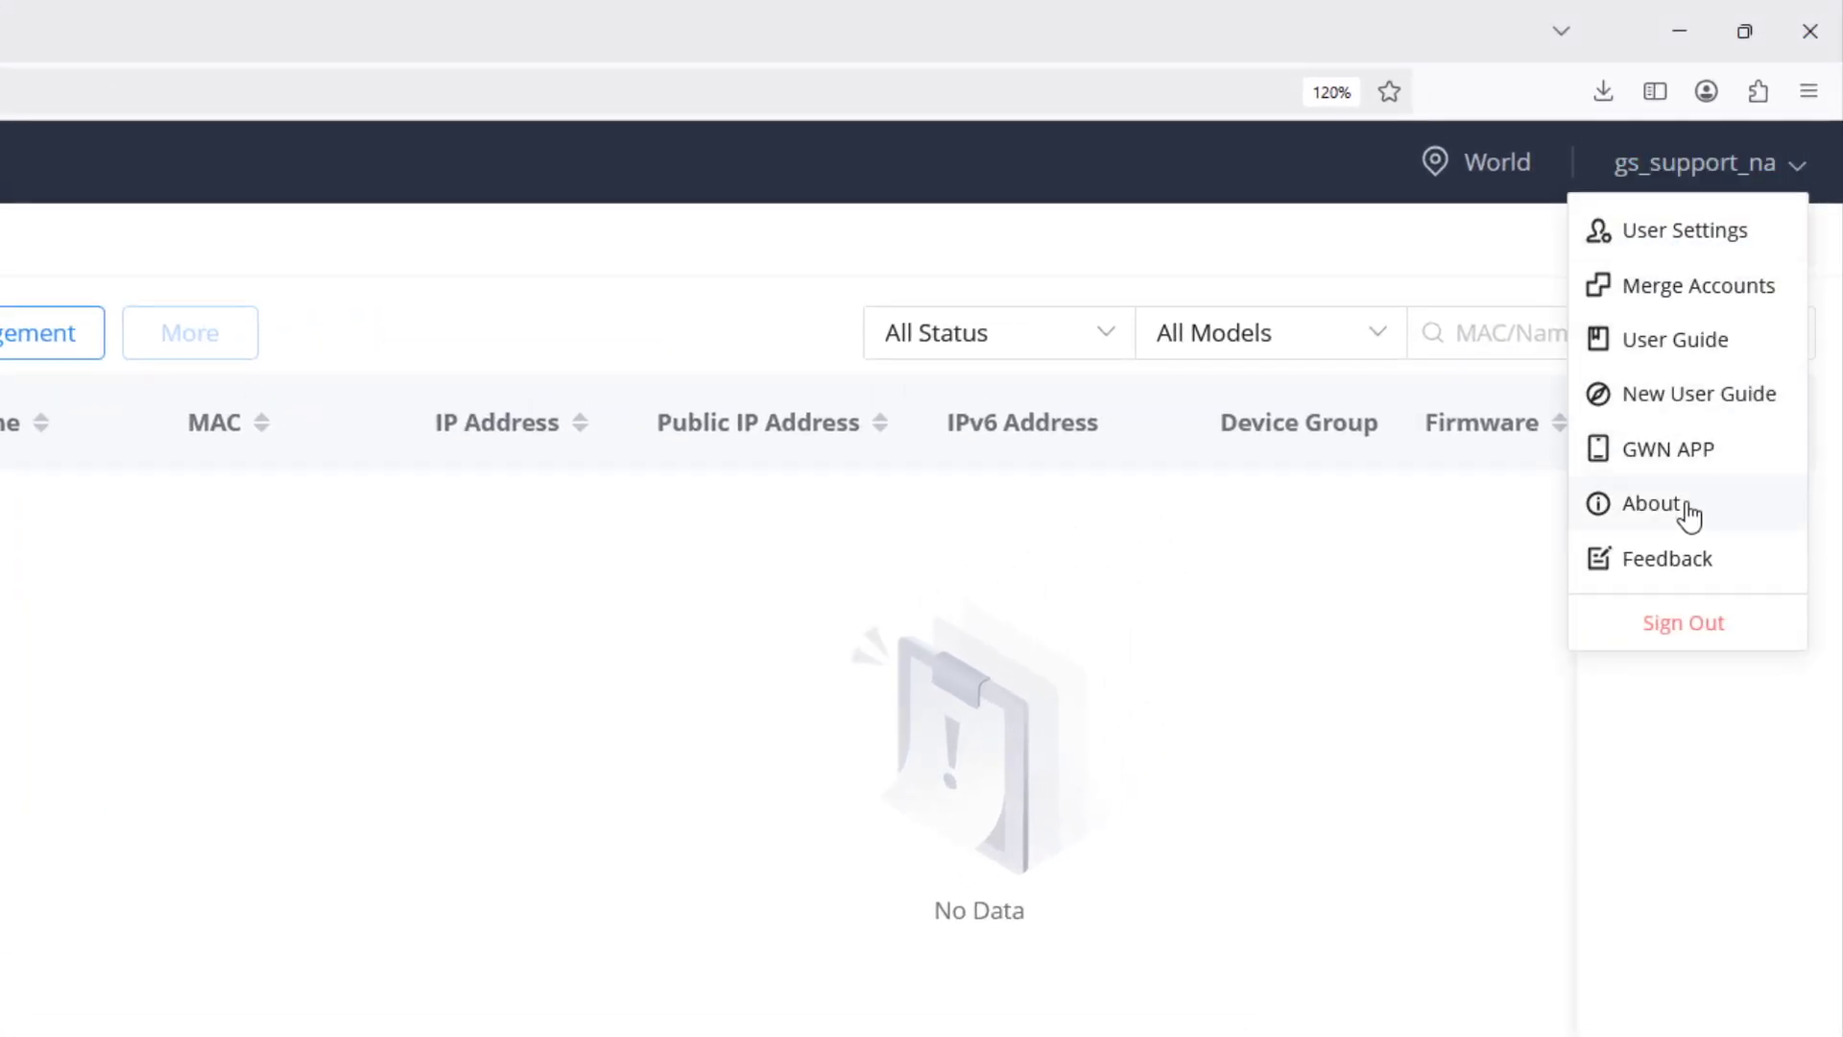
{"action": "left_click", "coordinate": [1651, 504]}
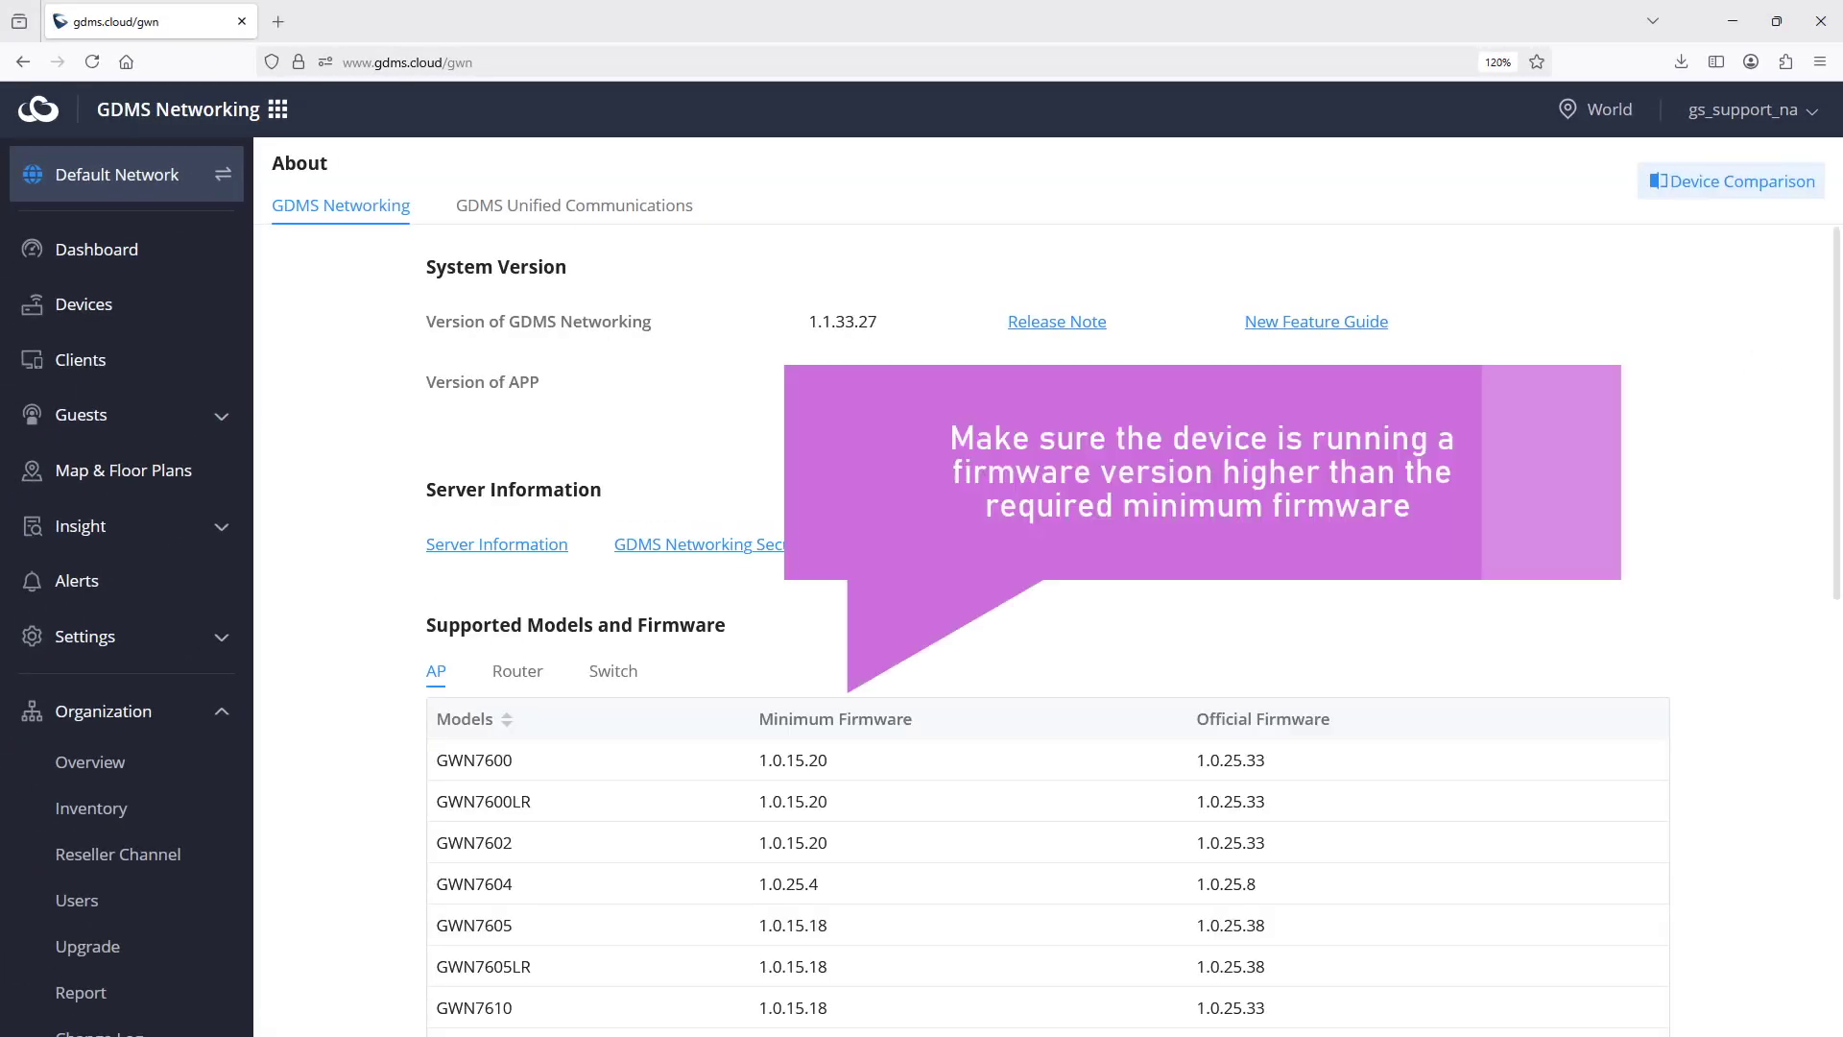
{"action": "left_click", "coordinate": [517, 671]}
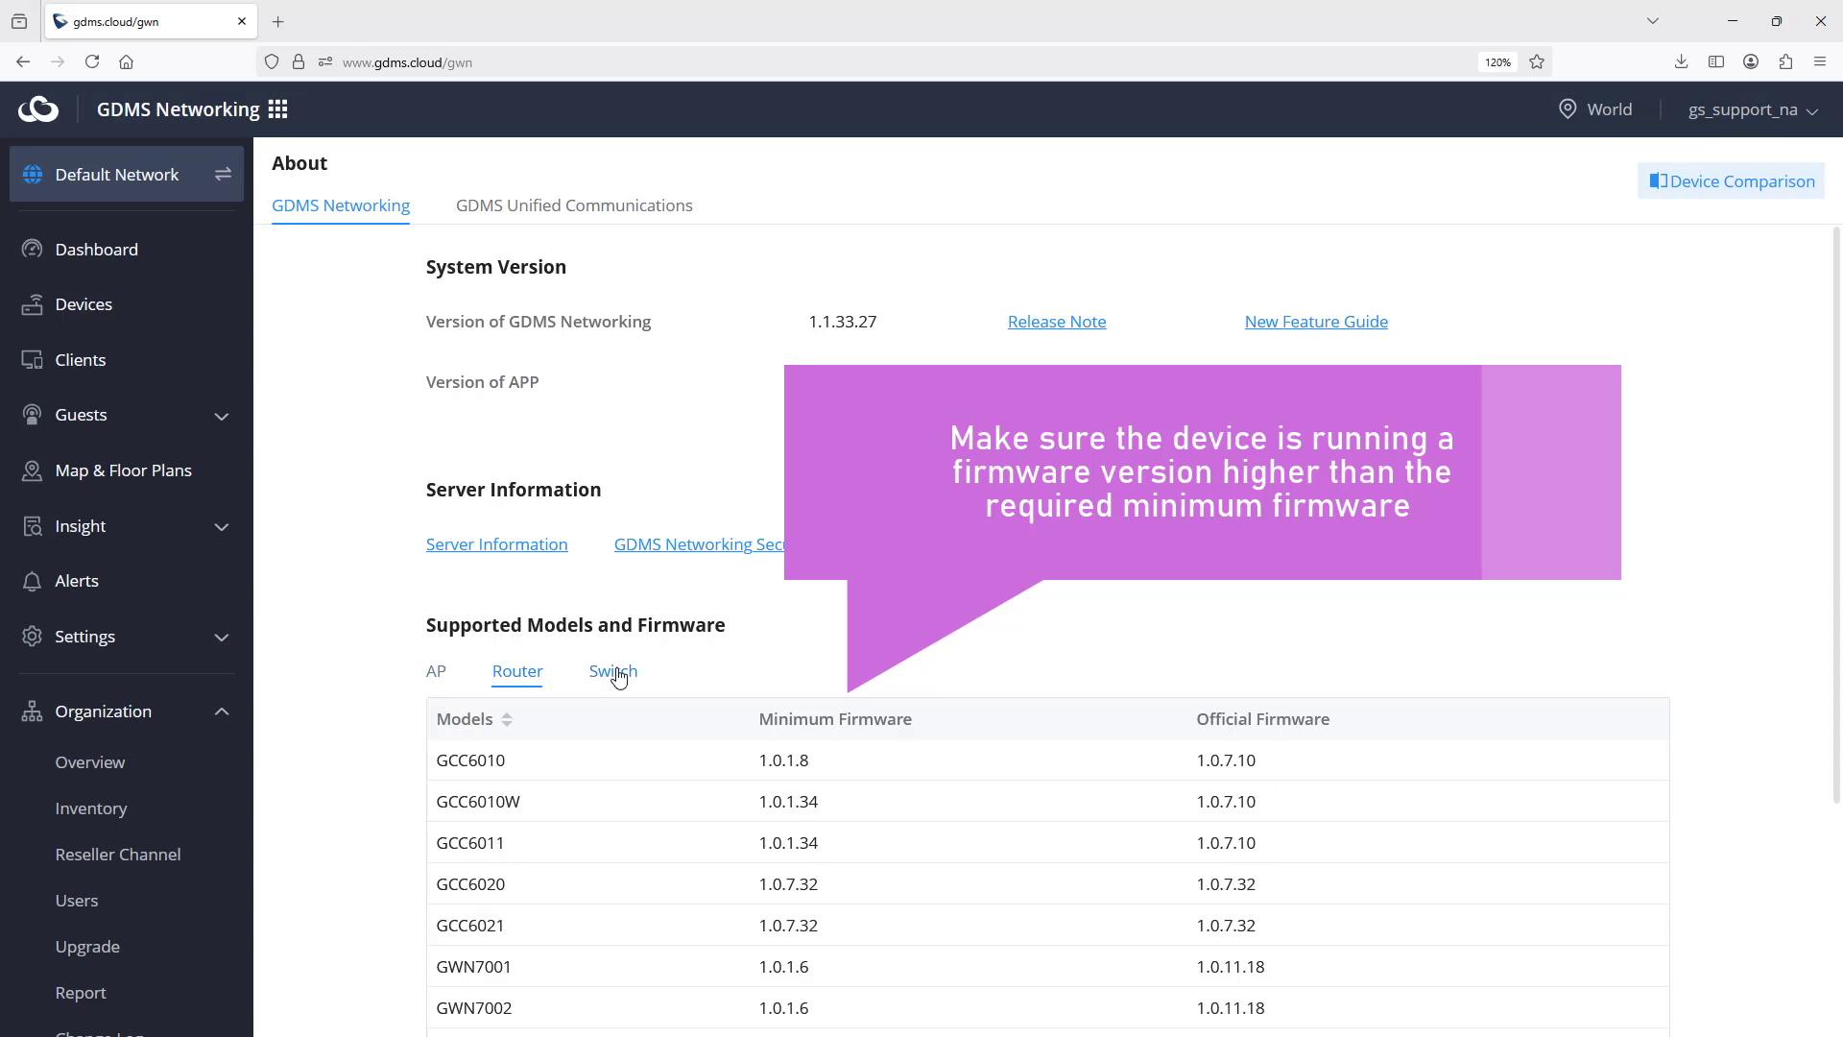
{"action": "left_click", "coordinate": [615, 671]}
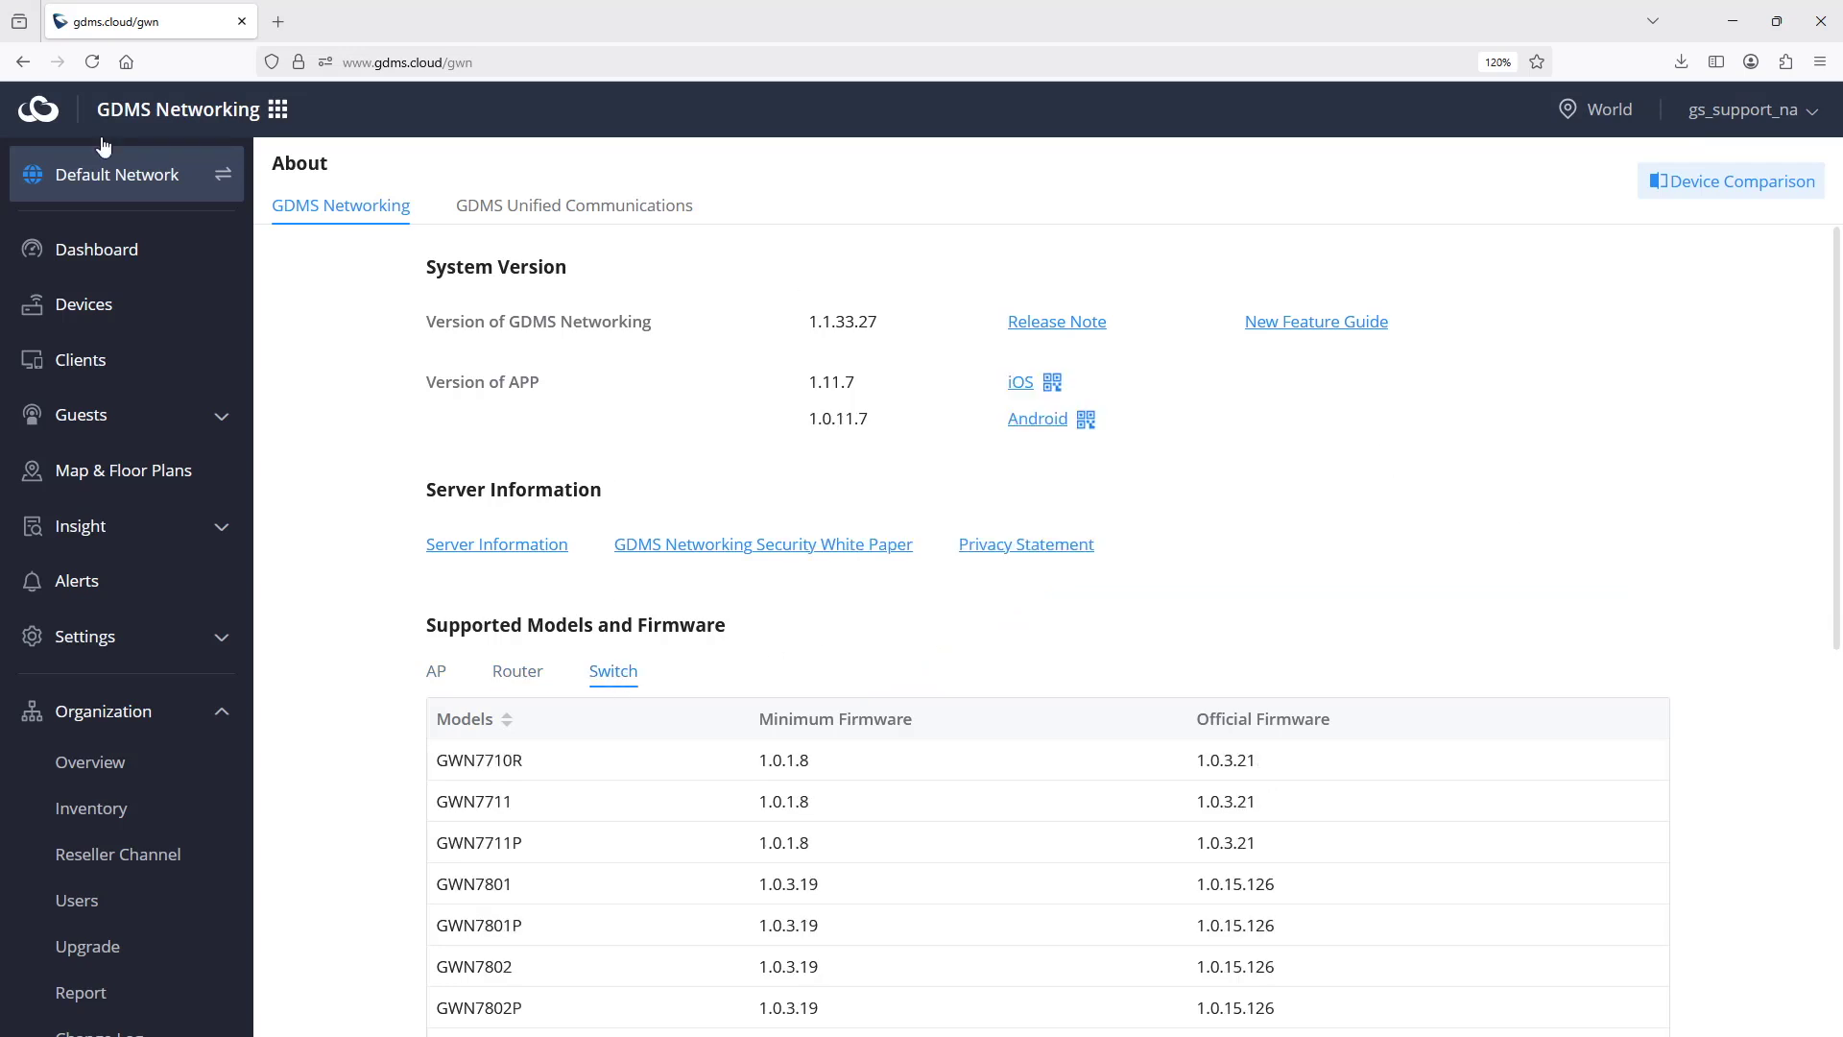
{"action": "left_click", "coordinate": [120, 313]}
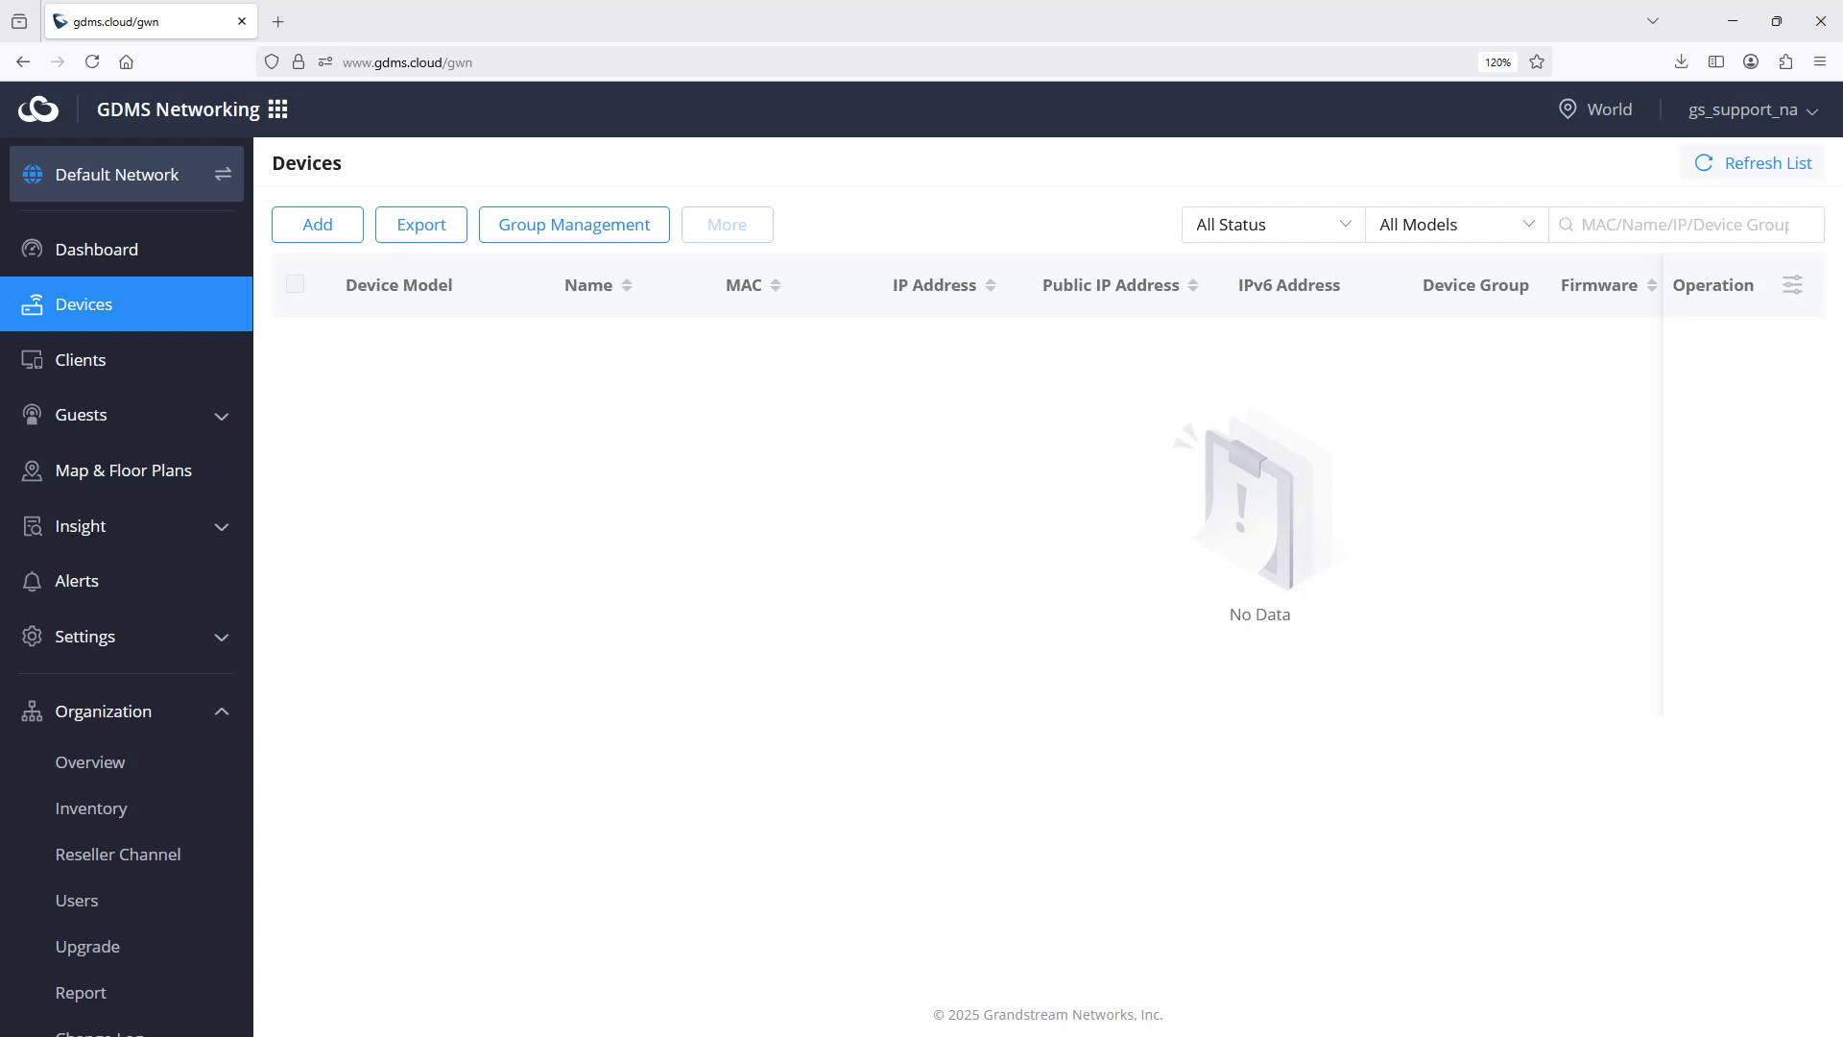
- Add Hallway_AP with MAC C0:74:AD:D7:CA:EC and its initial password to the Default group
{"action": "left_click", "coordinate": [318, 225]}
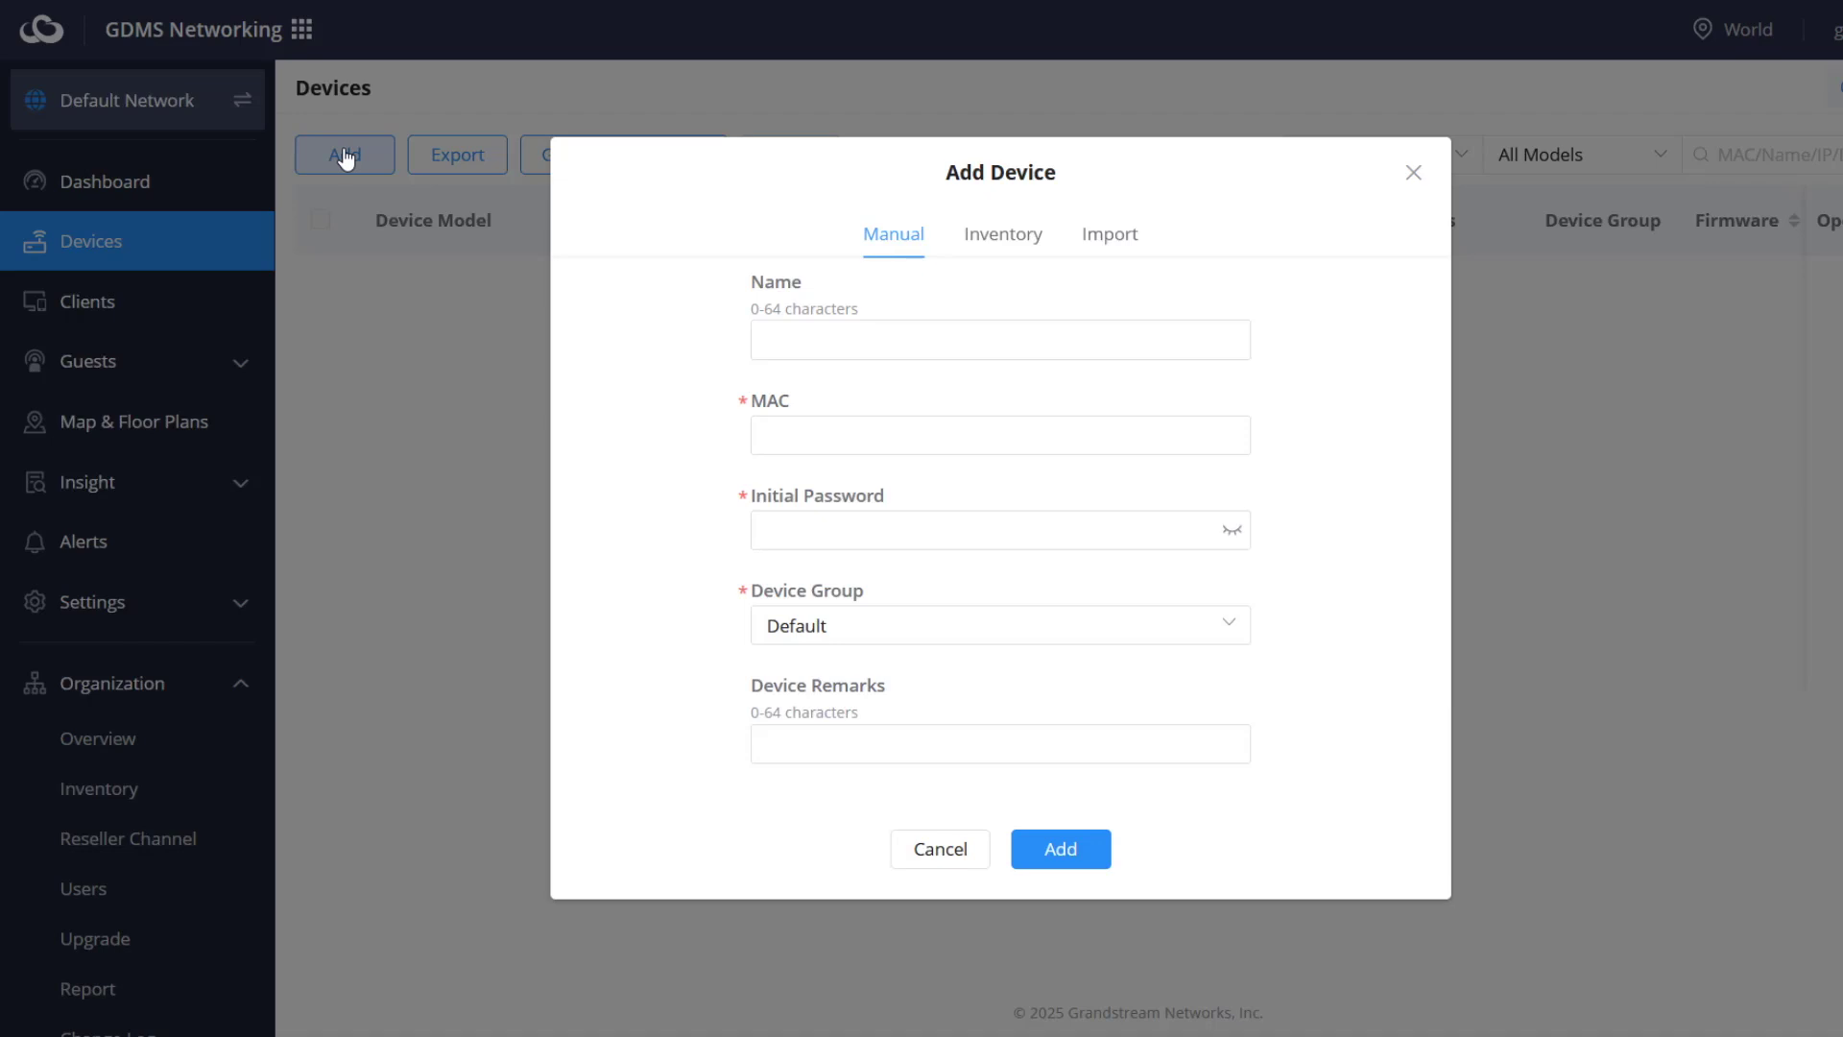
{"action": "left_click", "coordinate": [856, 341]}
{"action": "type", "text": "Hall"}
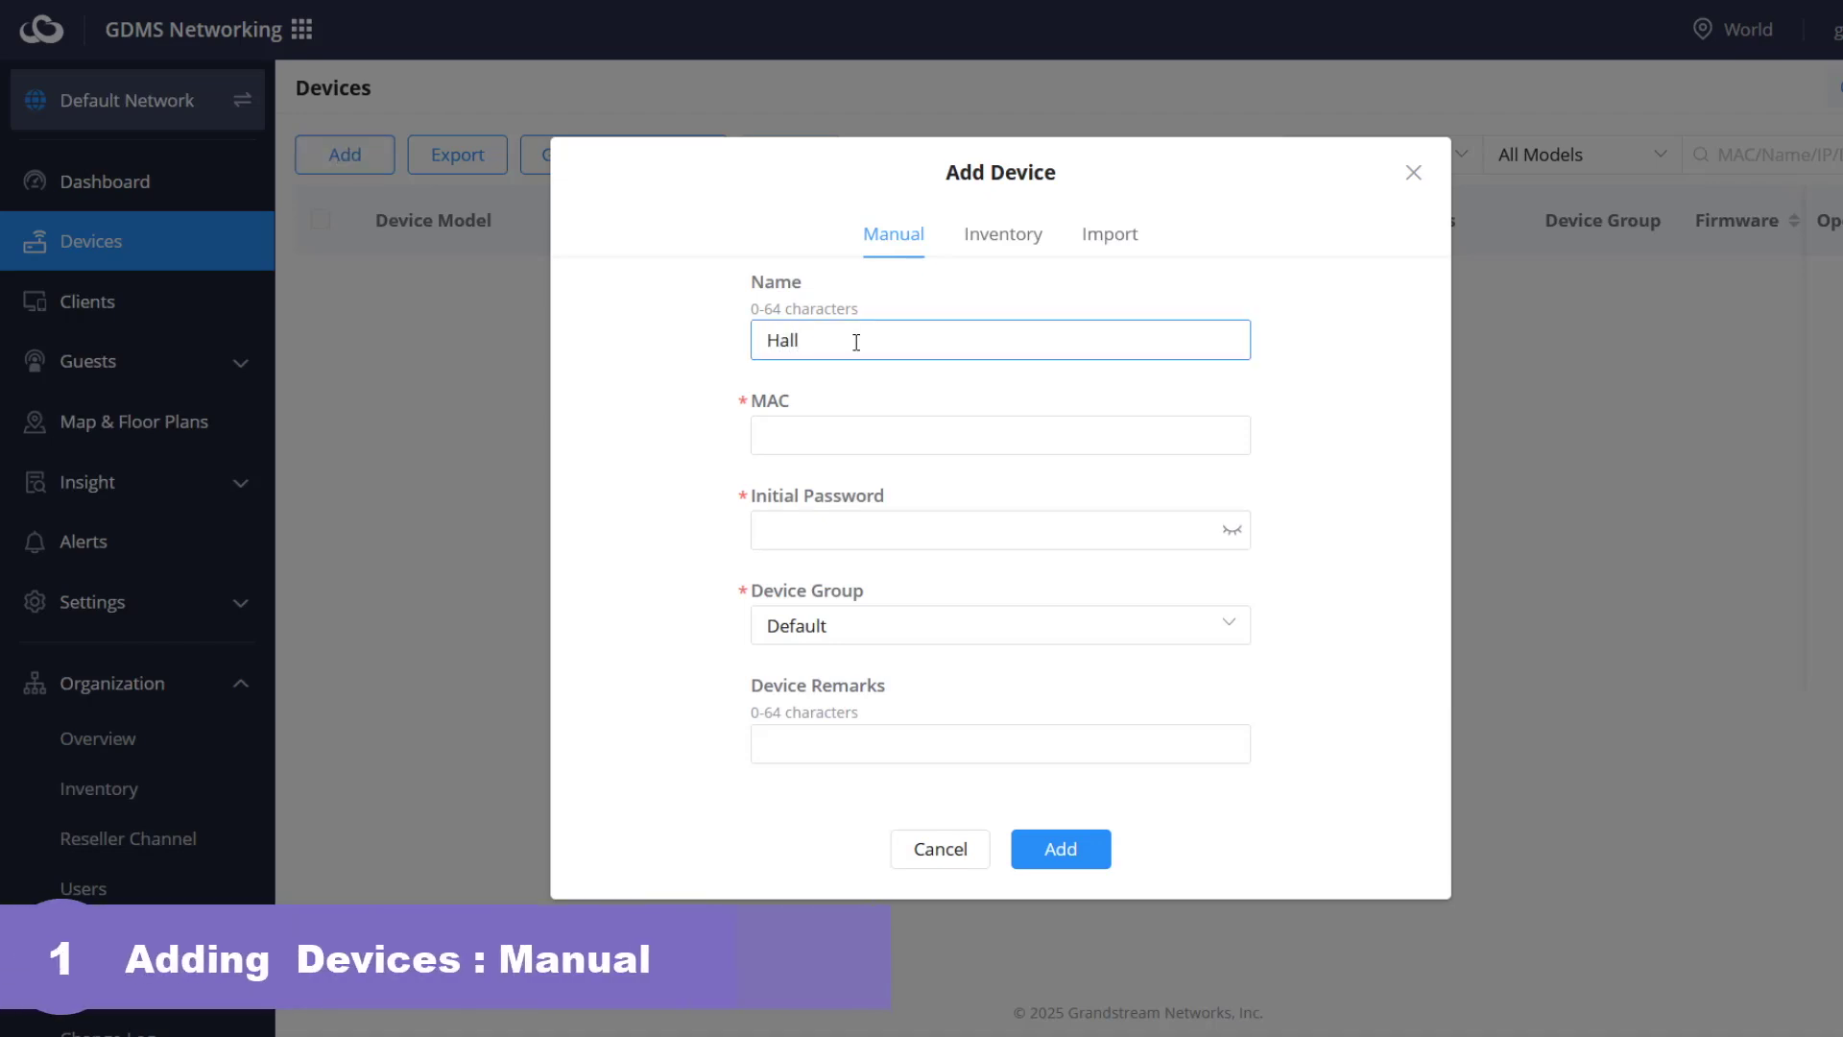
{"action": "type", "text": "way_AP"}
{"action": "left_click", "coordinate": [849, 437]}
{"action": "type", "text": "C0:74:AD:D7:CA:EC"}
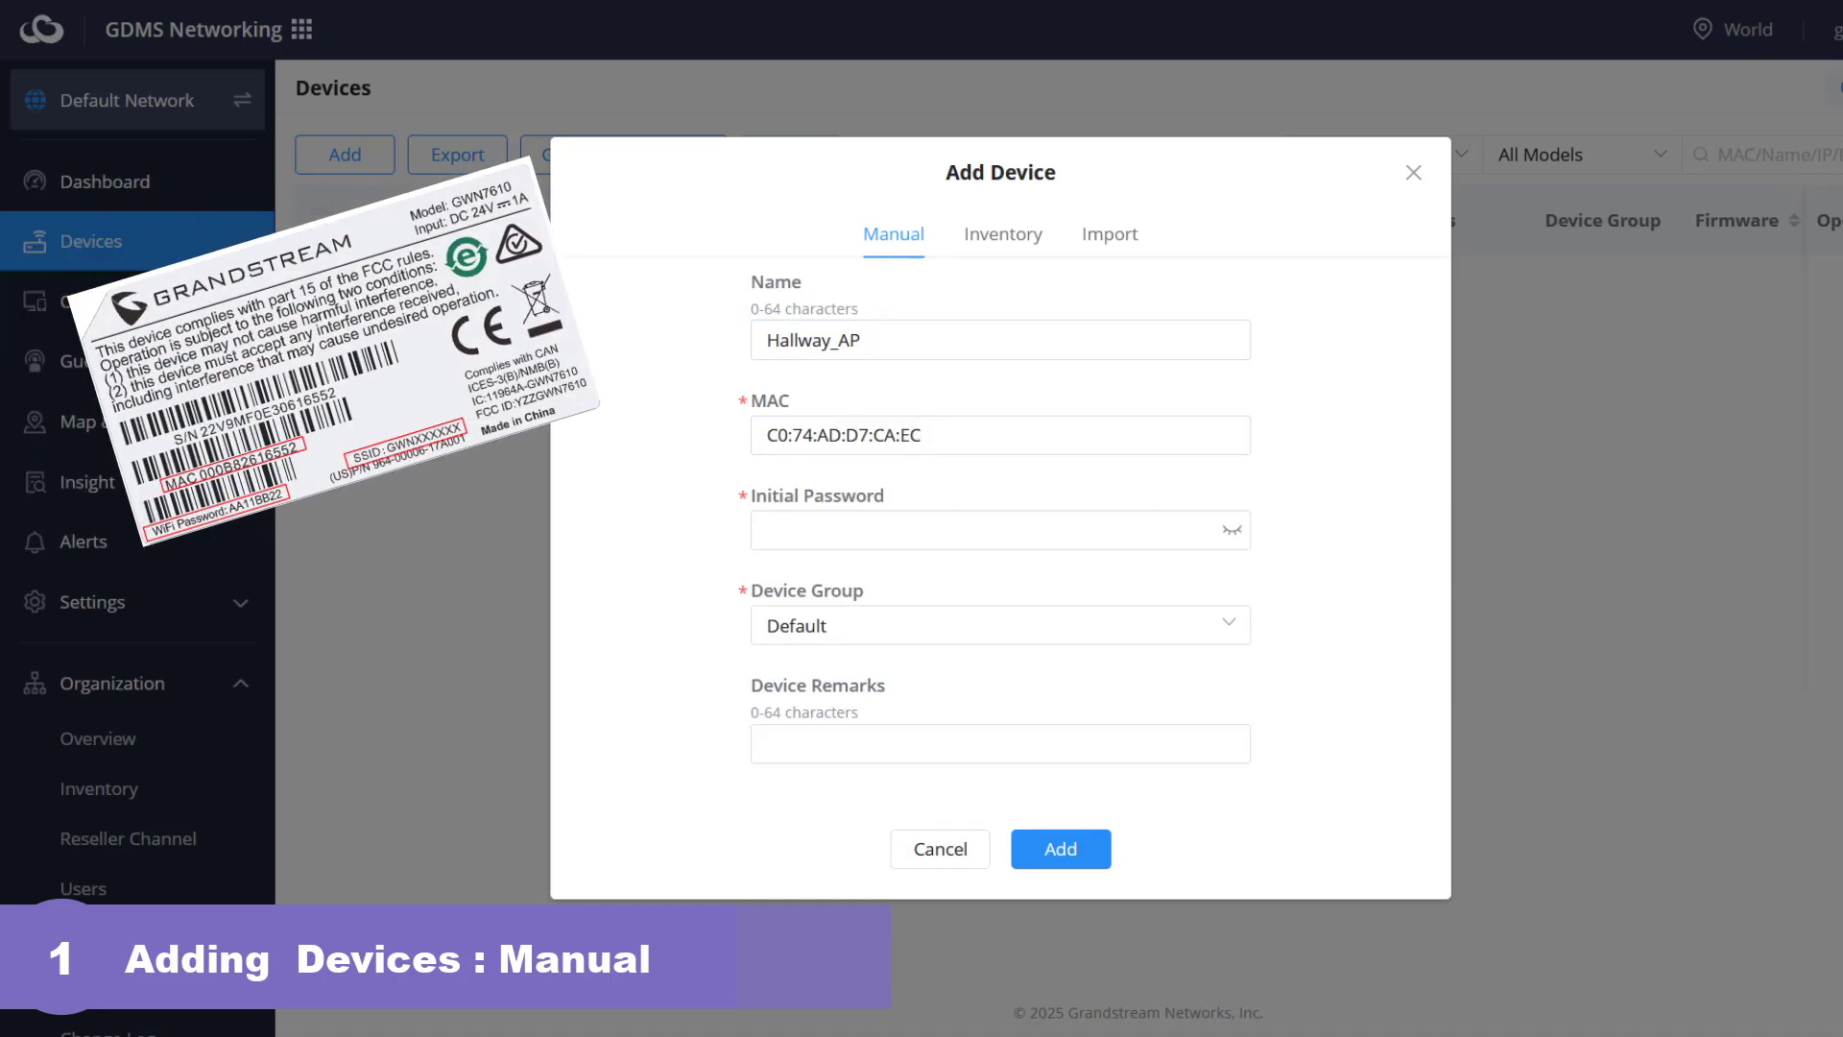
{"action": "left_click", "coordinate": [788, 516]}
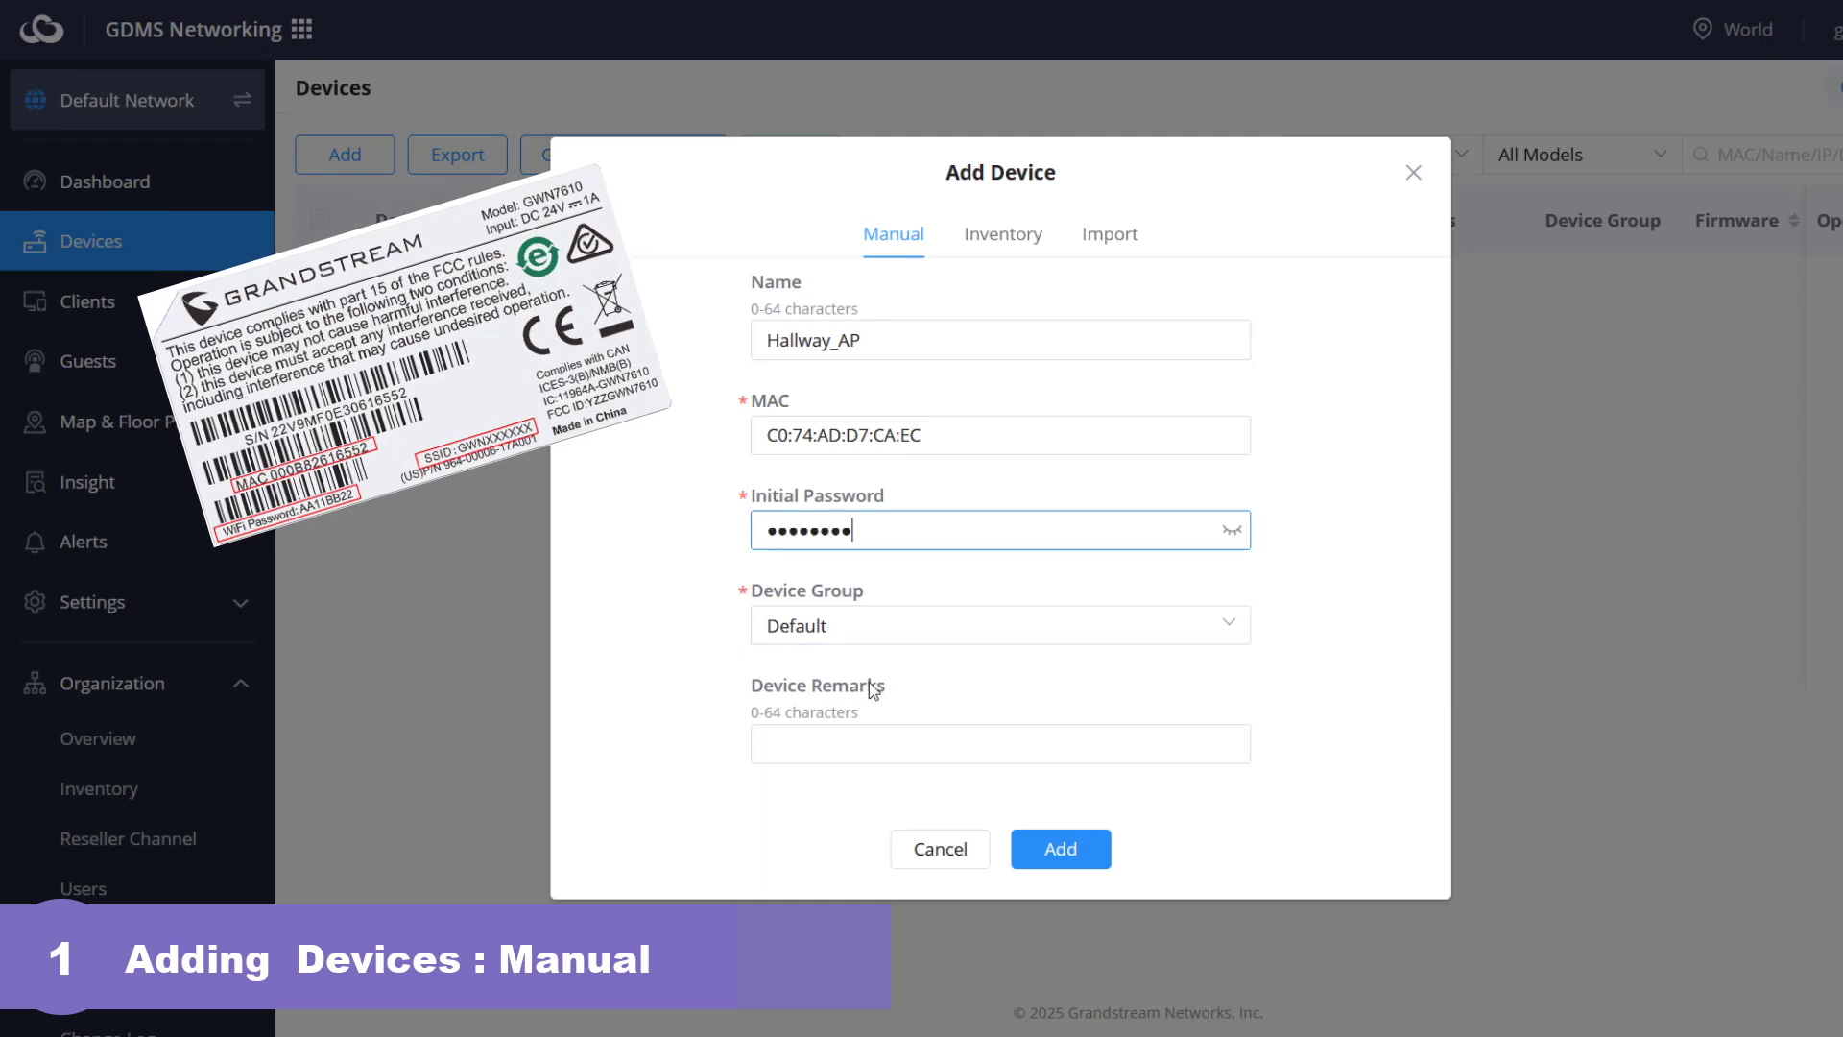
{"action": "left_click", "coordinate": [1228, 631]}
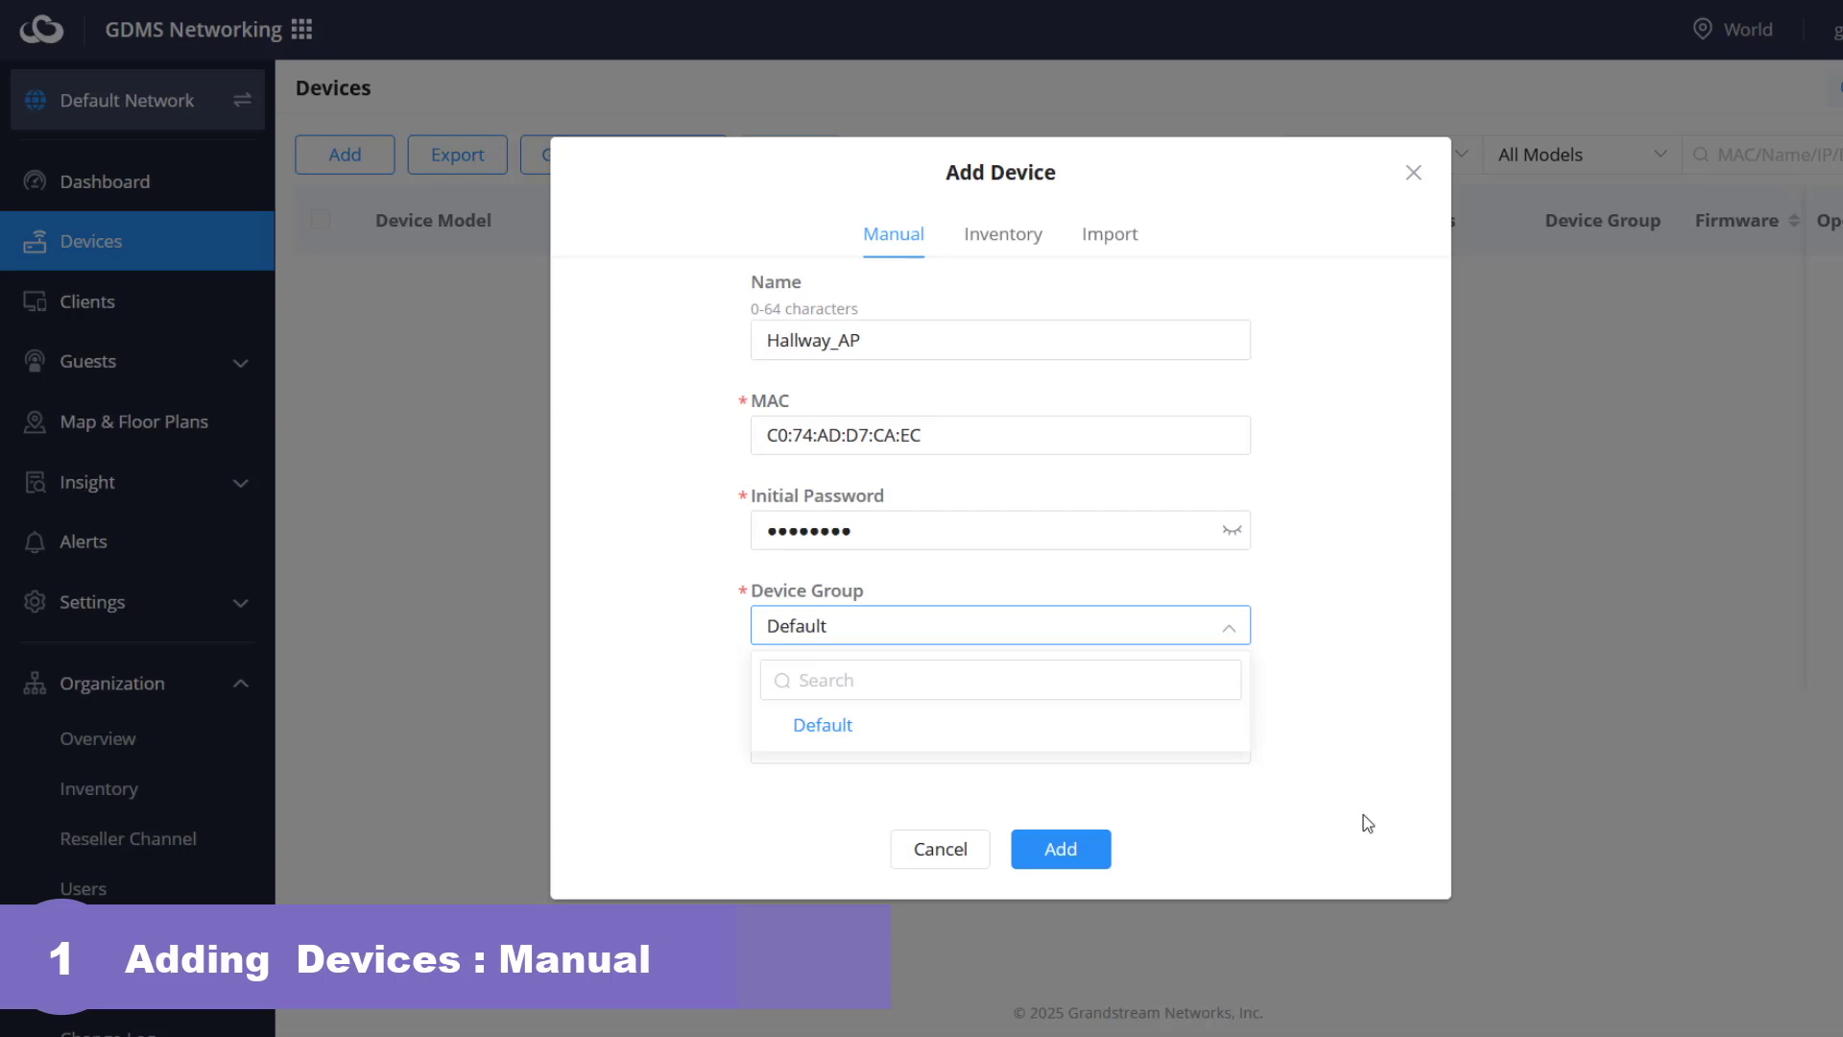
{"action": "left_click", "coordinate": [842, 729]}
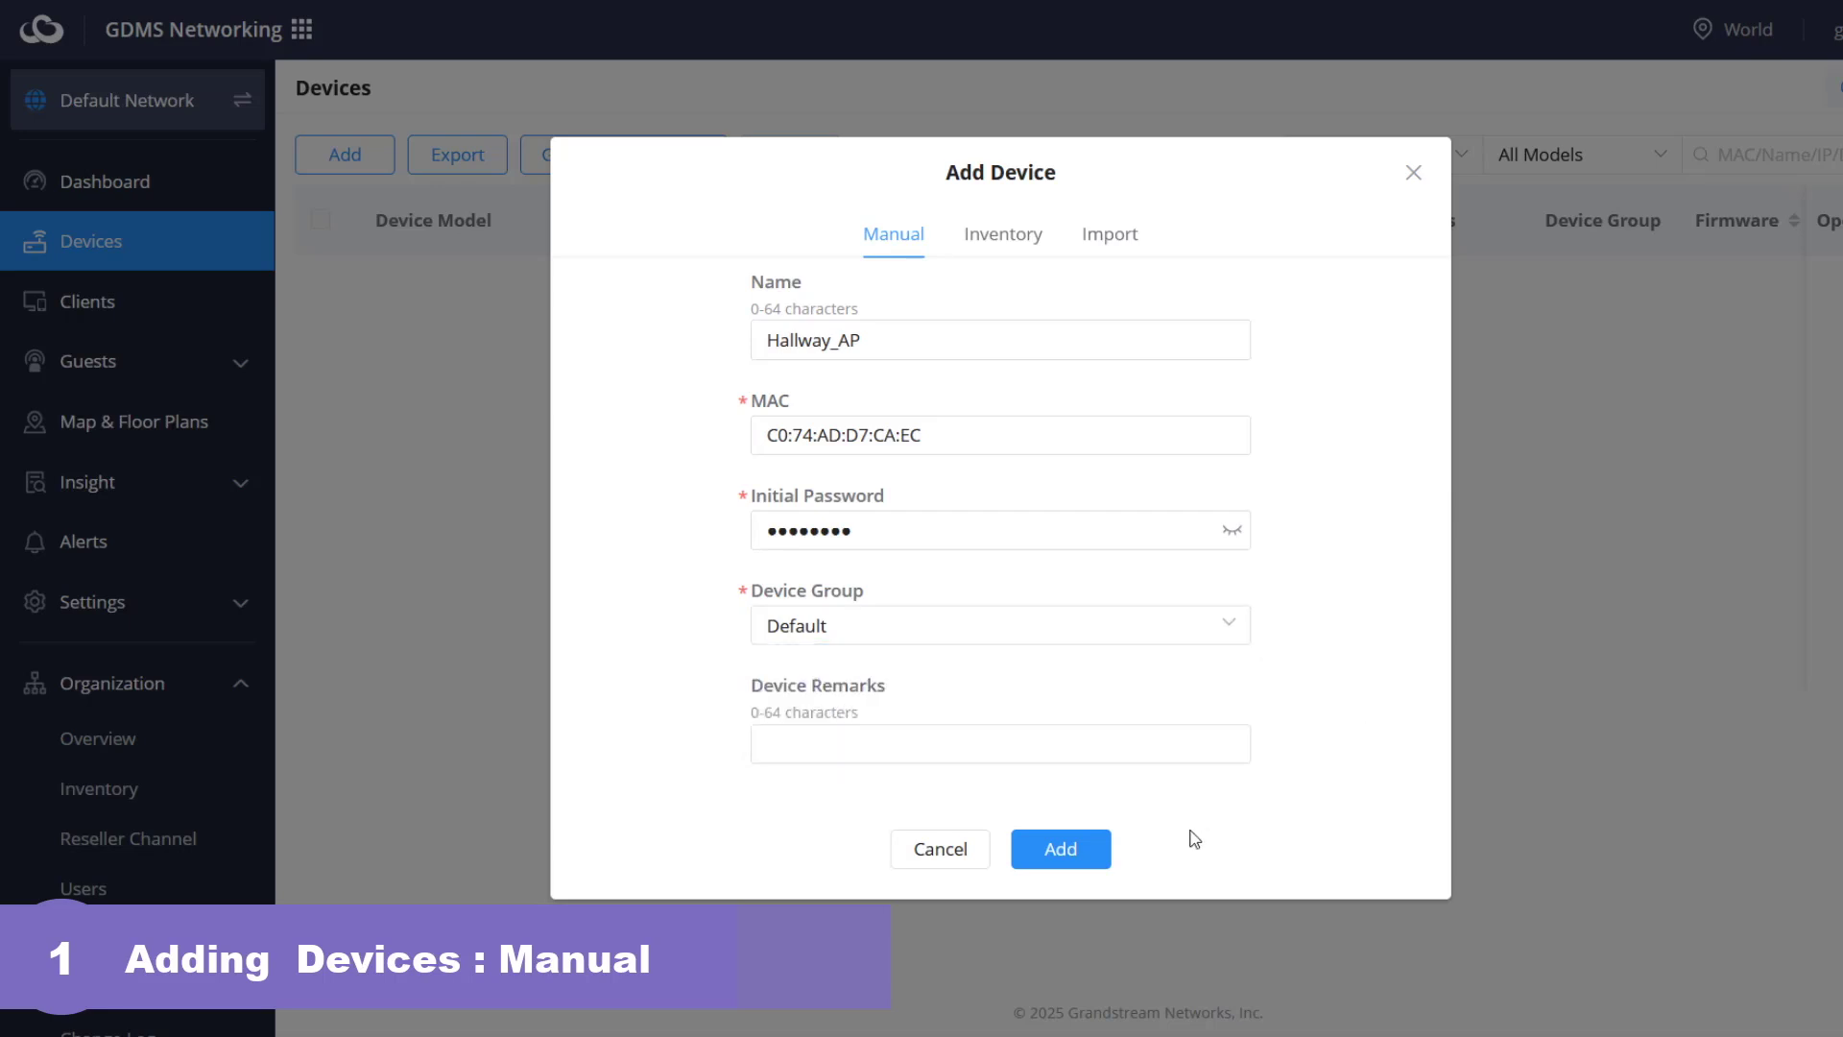
{"action": "left_click", "coordinate": [1078, 847]}
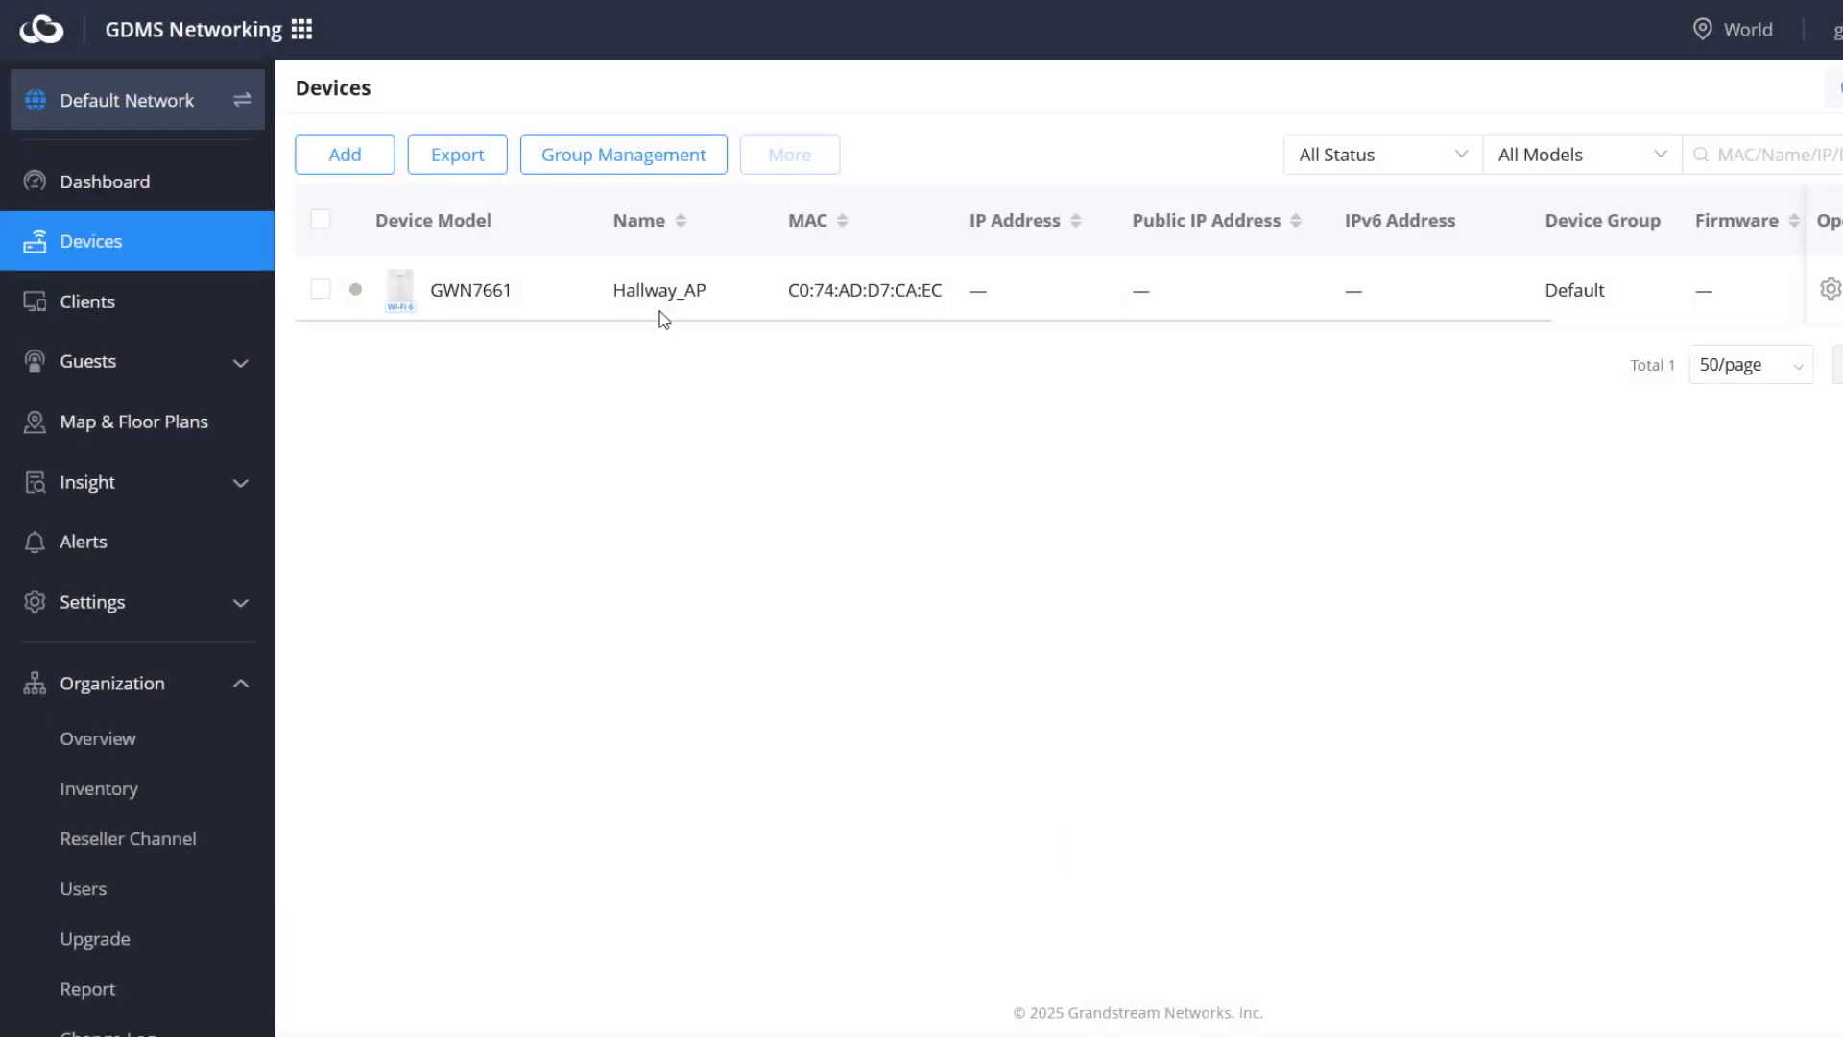
- Switch Add Device to its Import tab and view the CSV reference template
{"action": "left_click", "coordinate": [358, 157]}
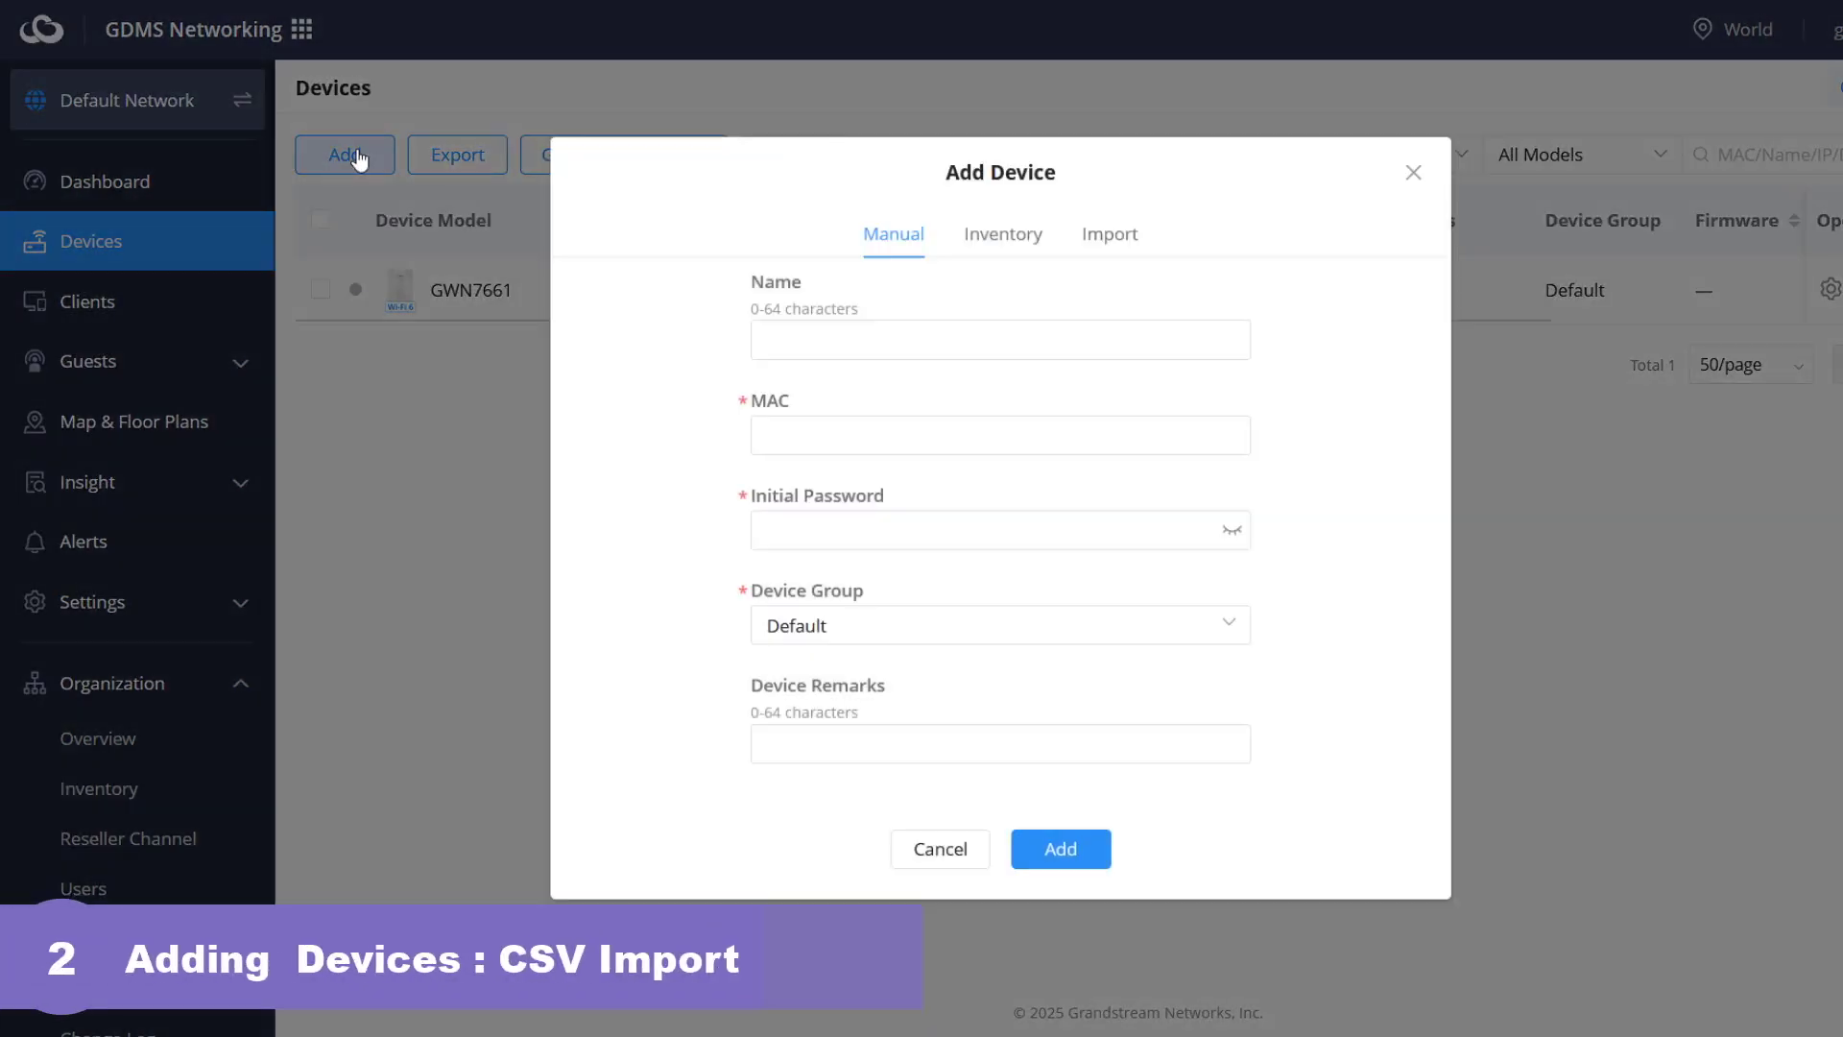
{"action": "left_click", "coordinate": [1114, 236]}
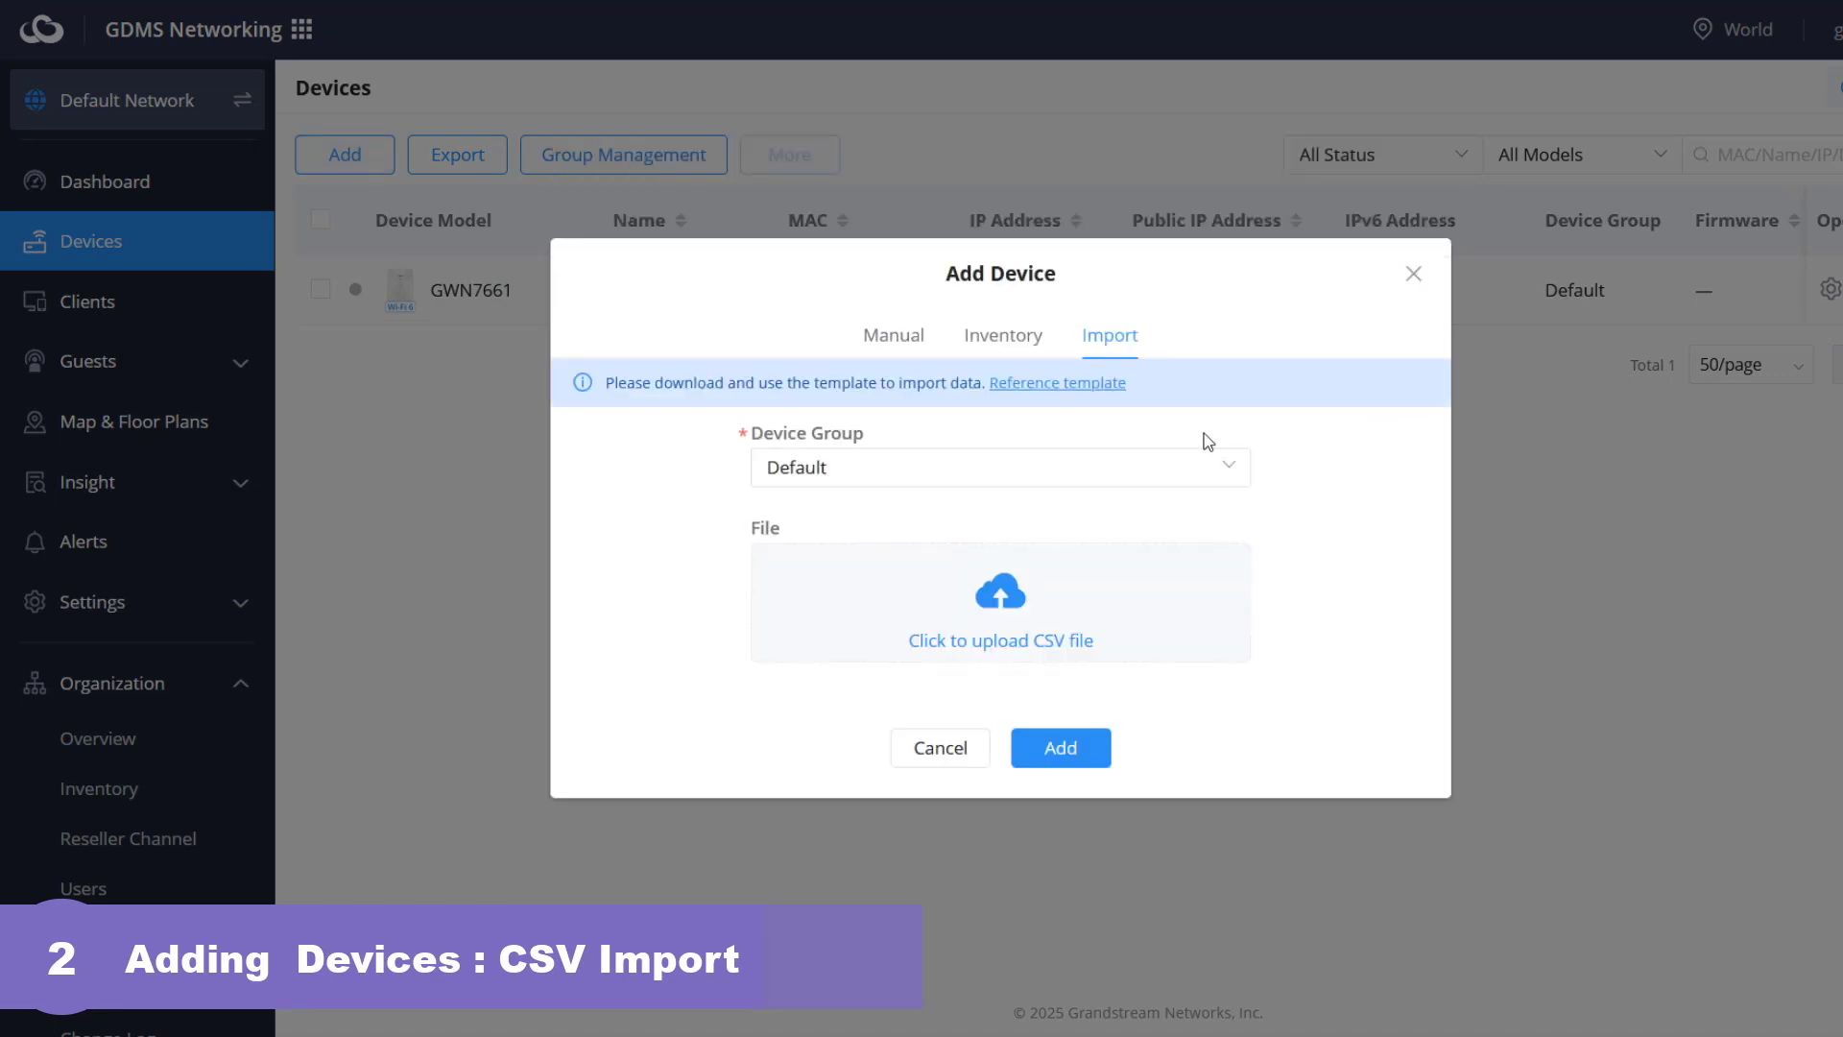
{"action": "left_click", "coordinate": [1056, 384]}
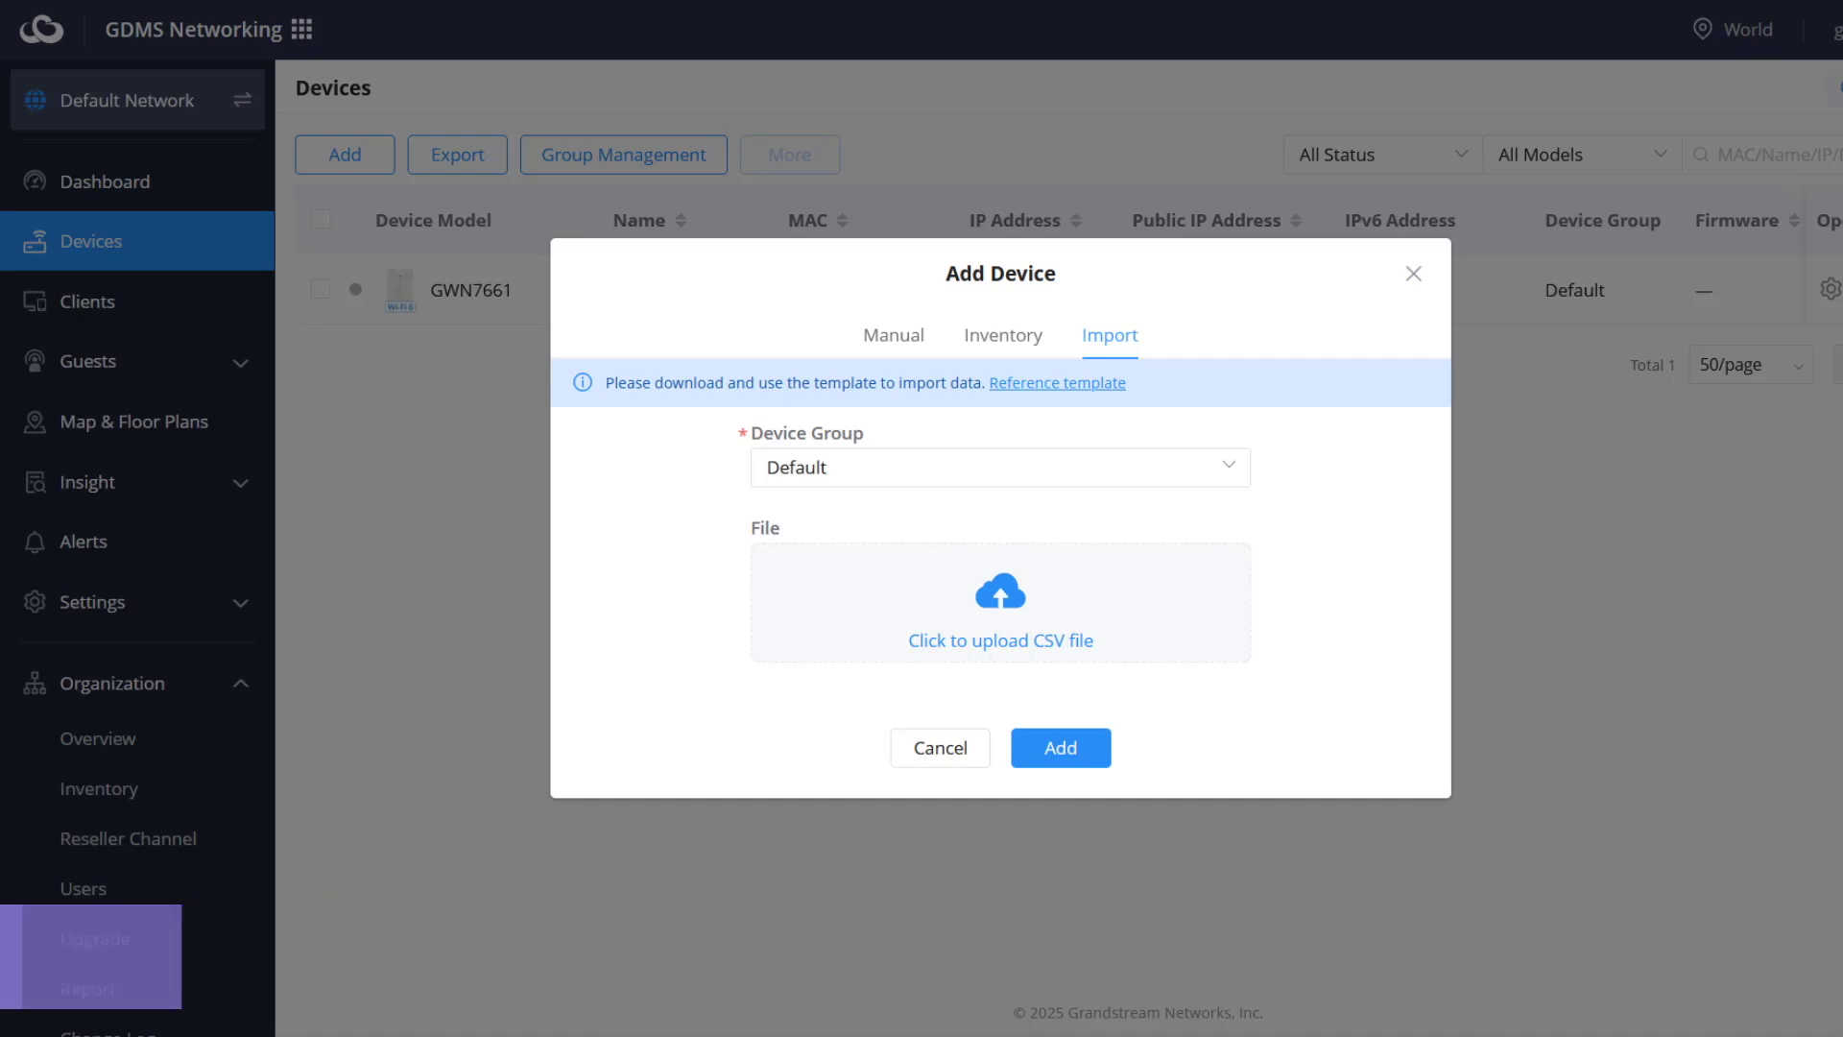
- Add the inventory GWN7803P switch to Default Network, then view Organization Inventory
{"action": "left_click", "coordinate": [1020, 344]}
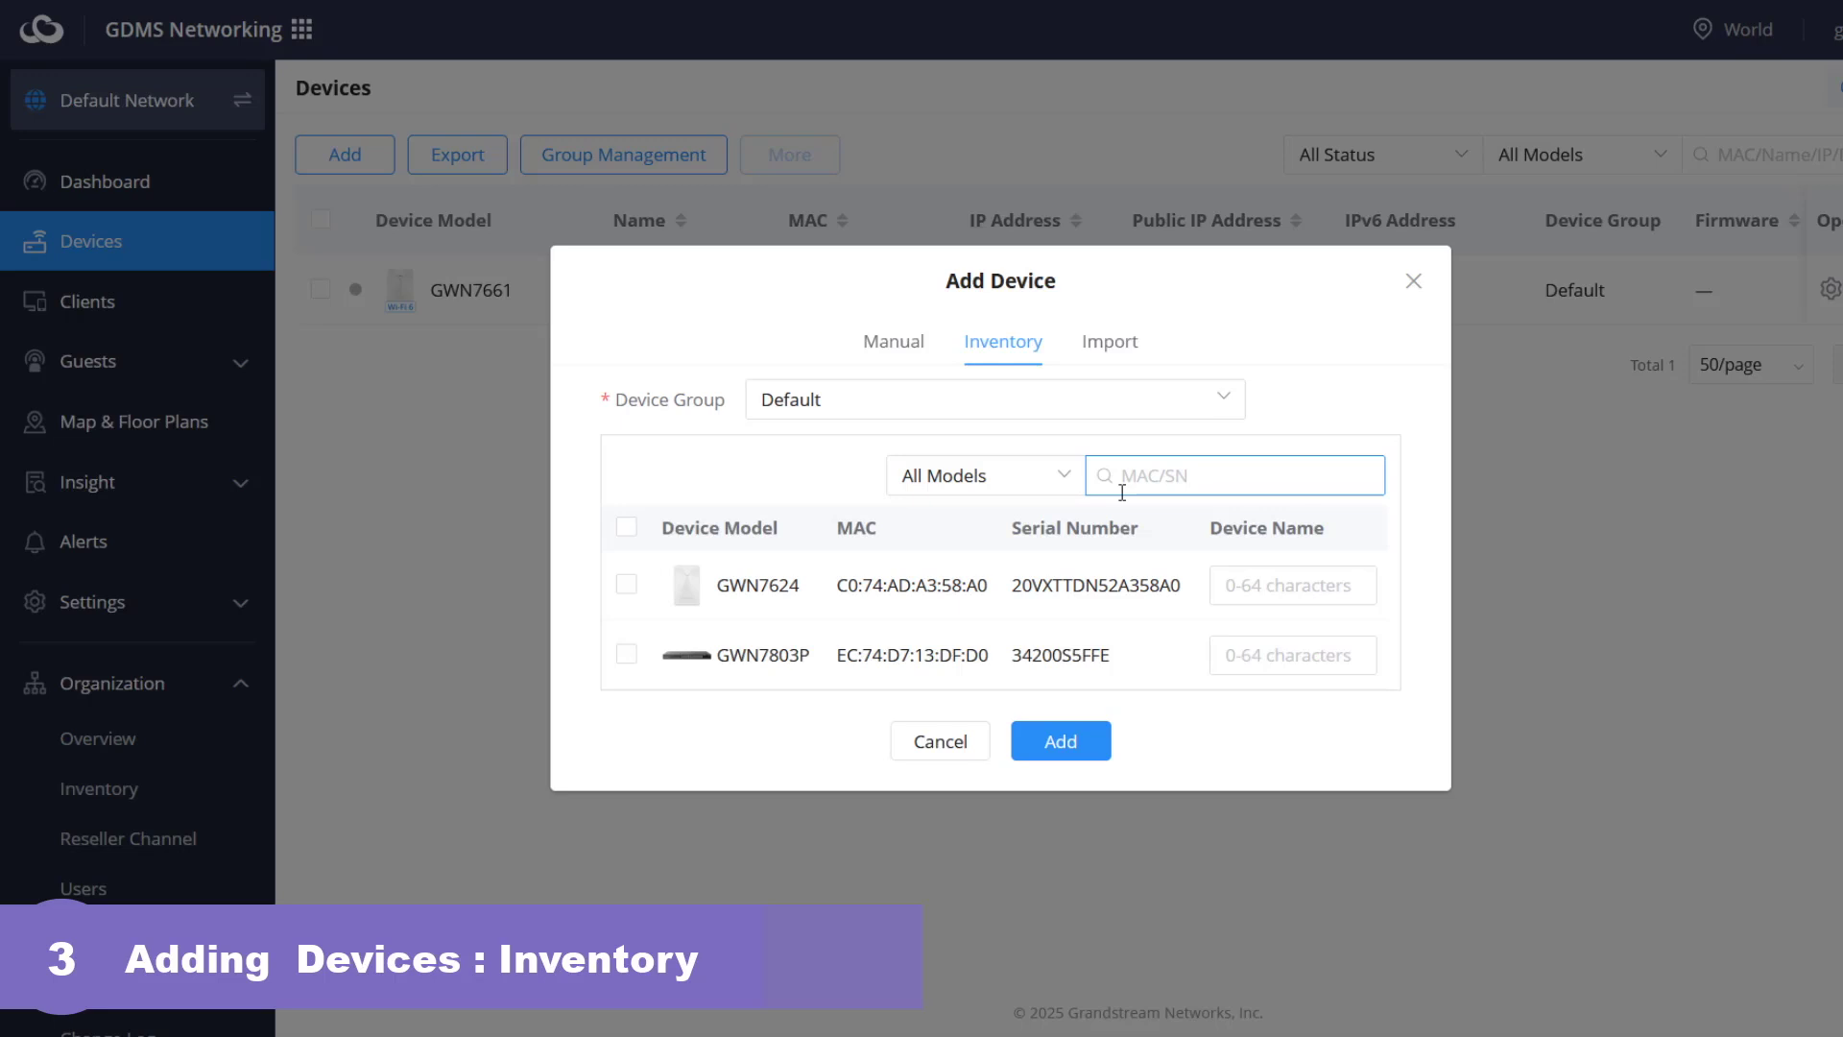
{"action": "left_click", "coordinate": [625, 654]}
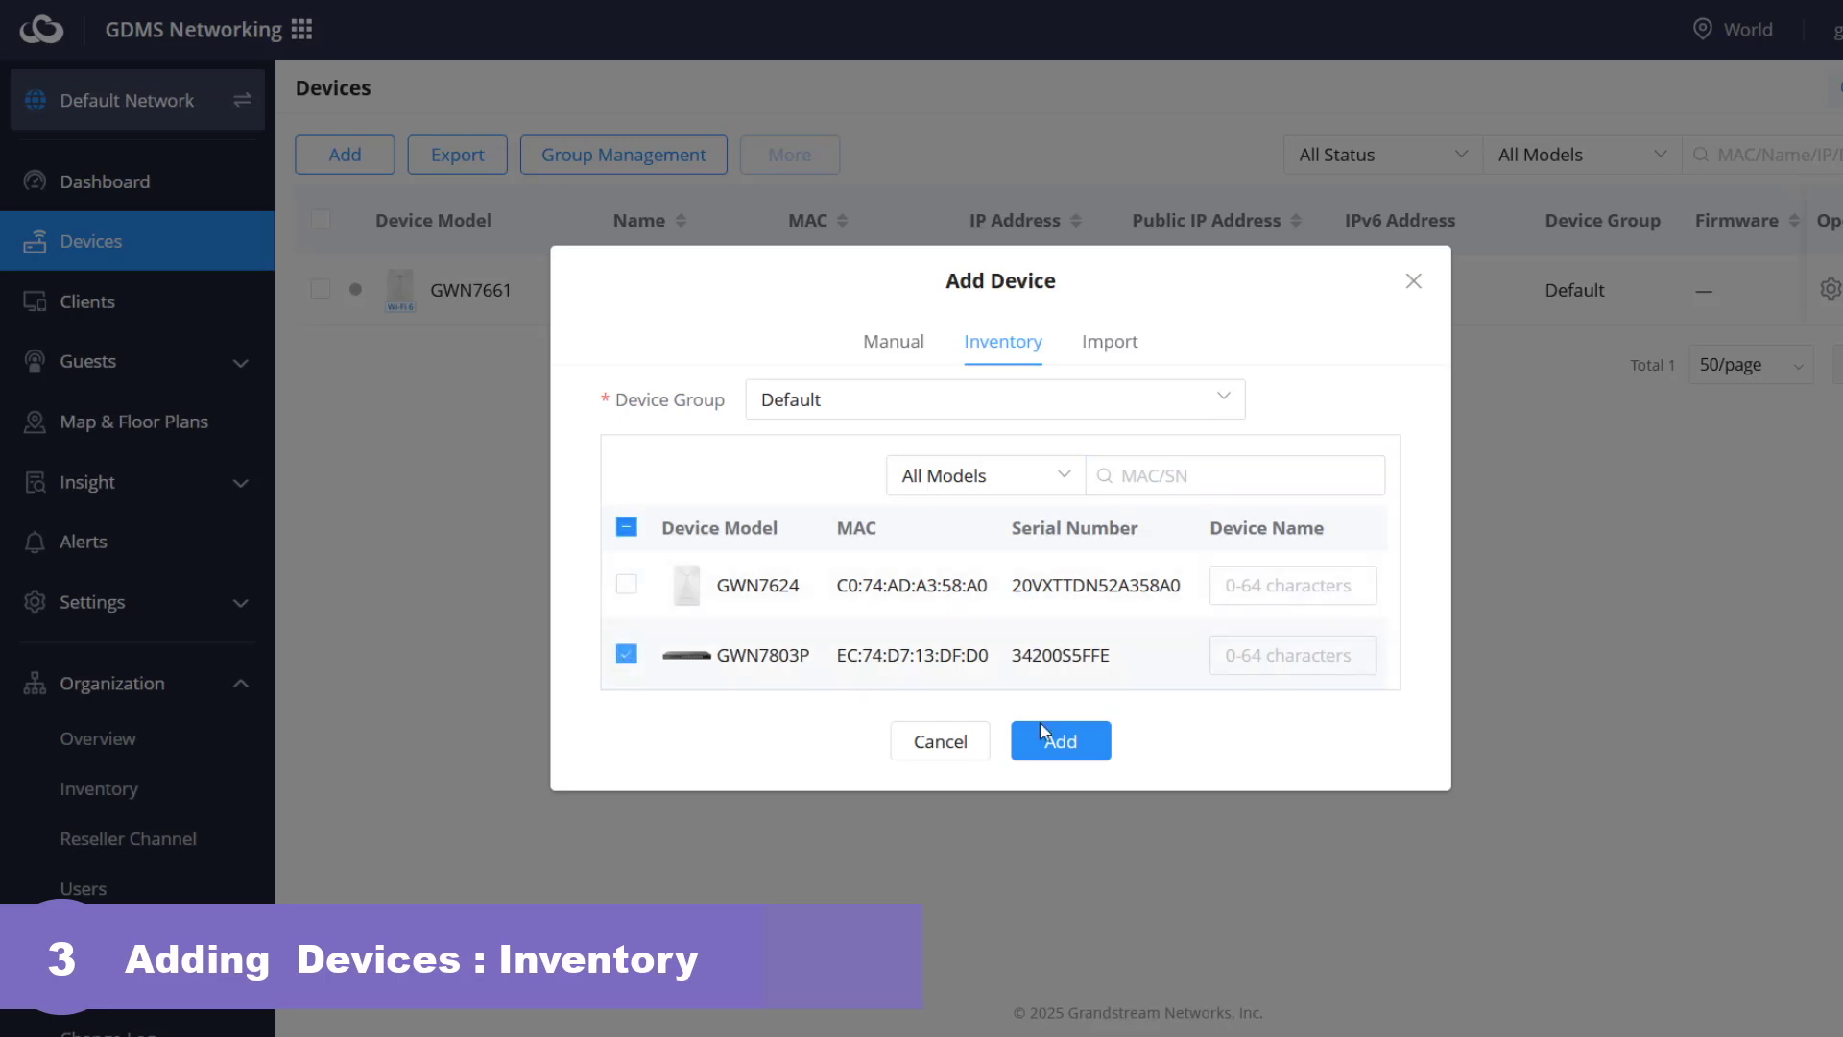
{"action": "left_click", "coordinate": [1084, 746]}
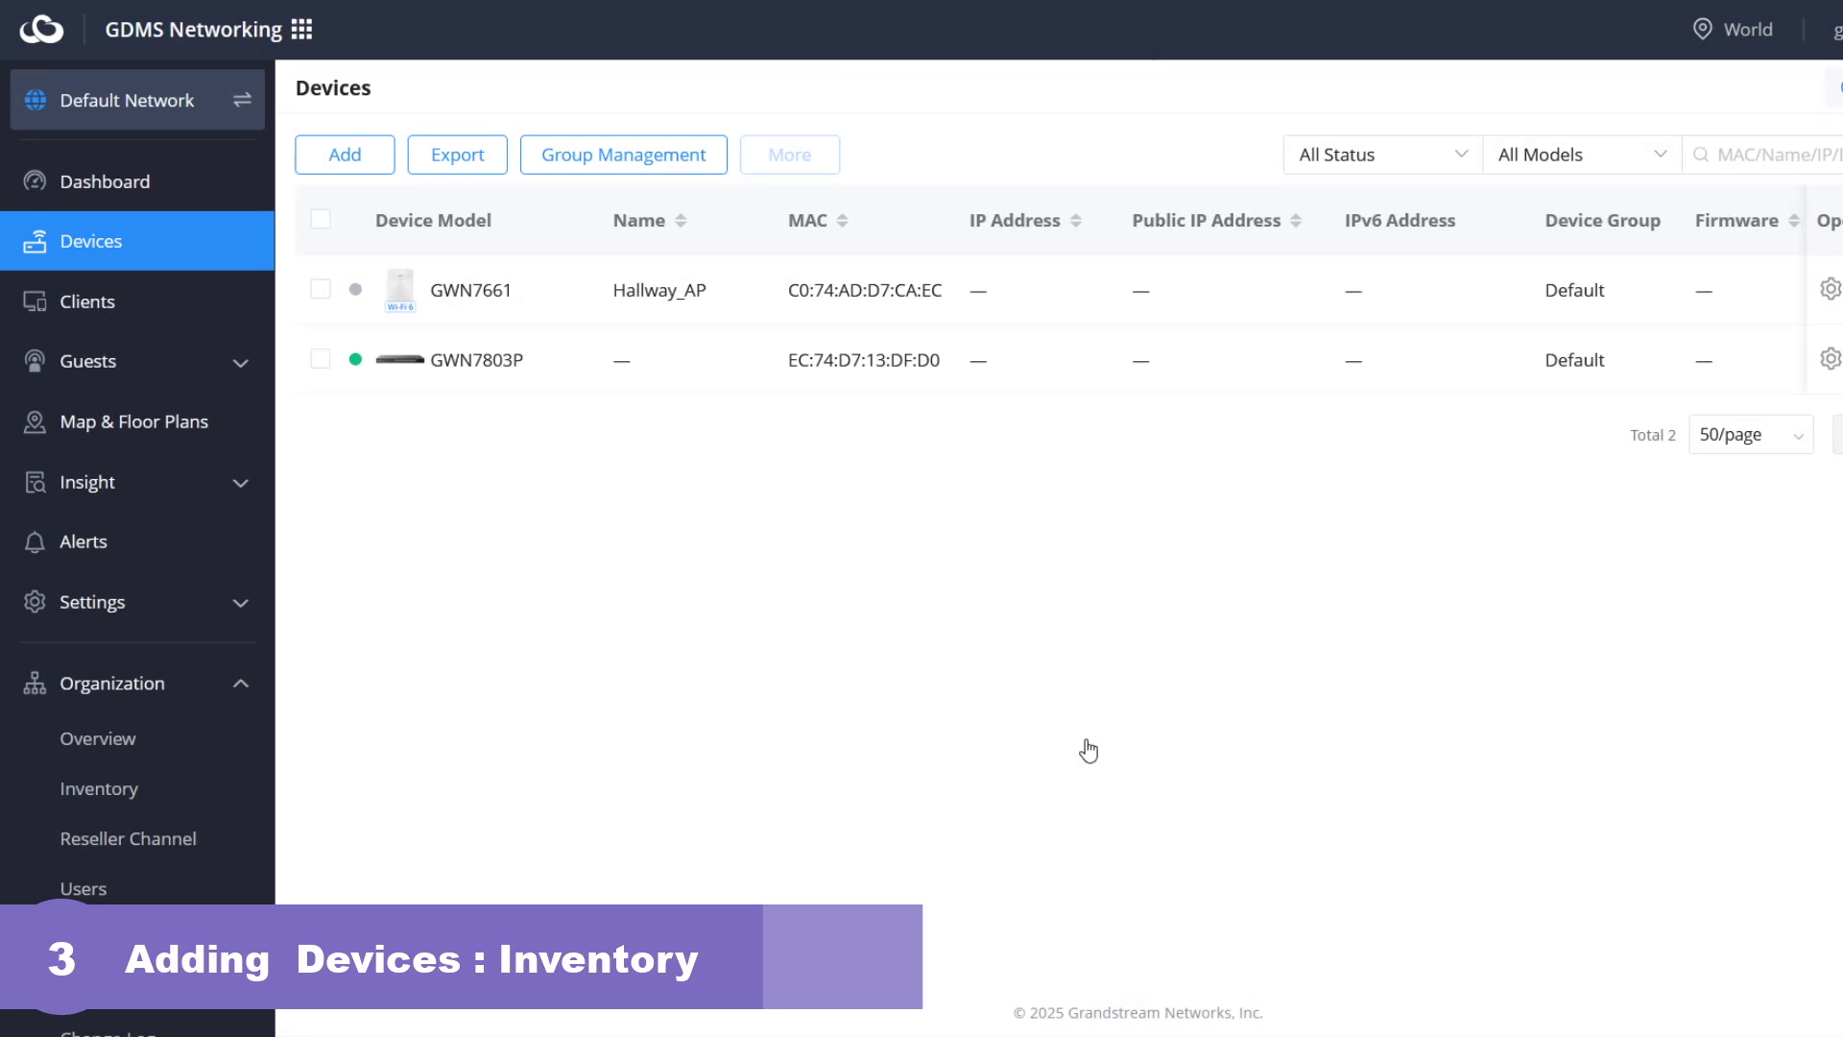
{"action": "left_click", "coordinate": [156, 801]}
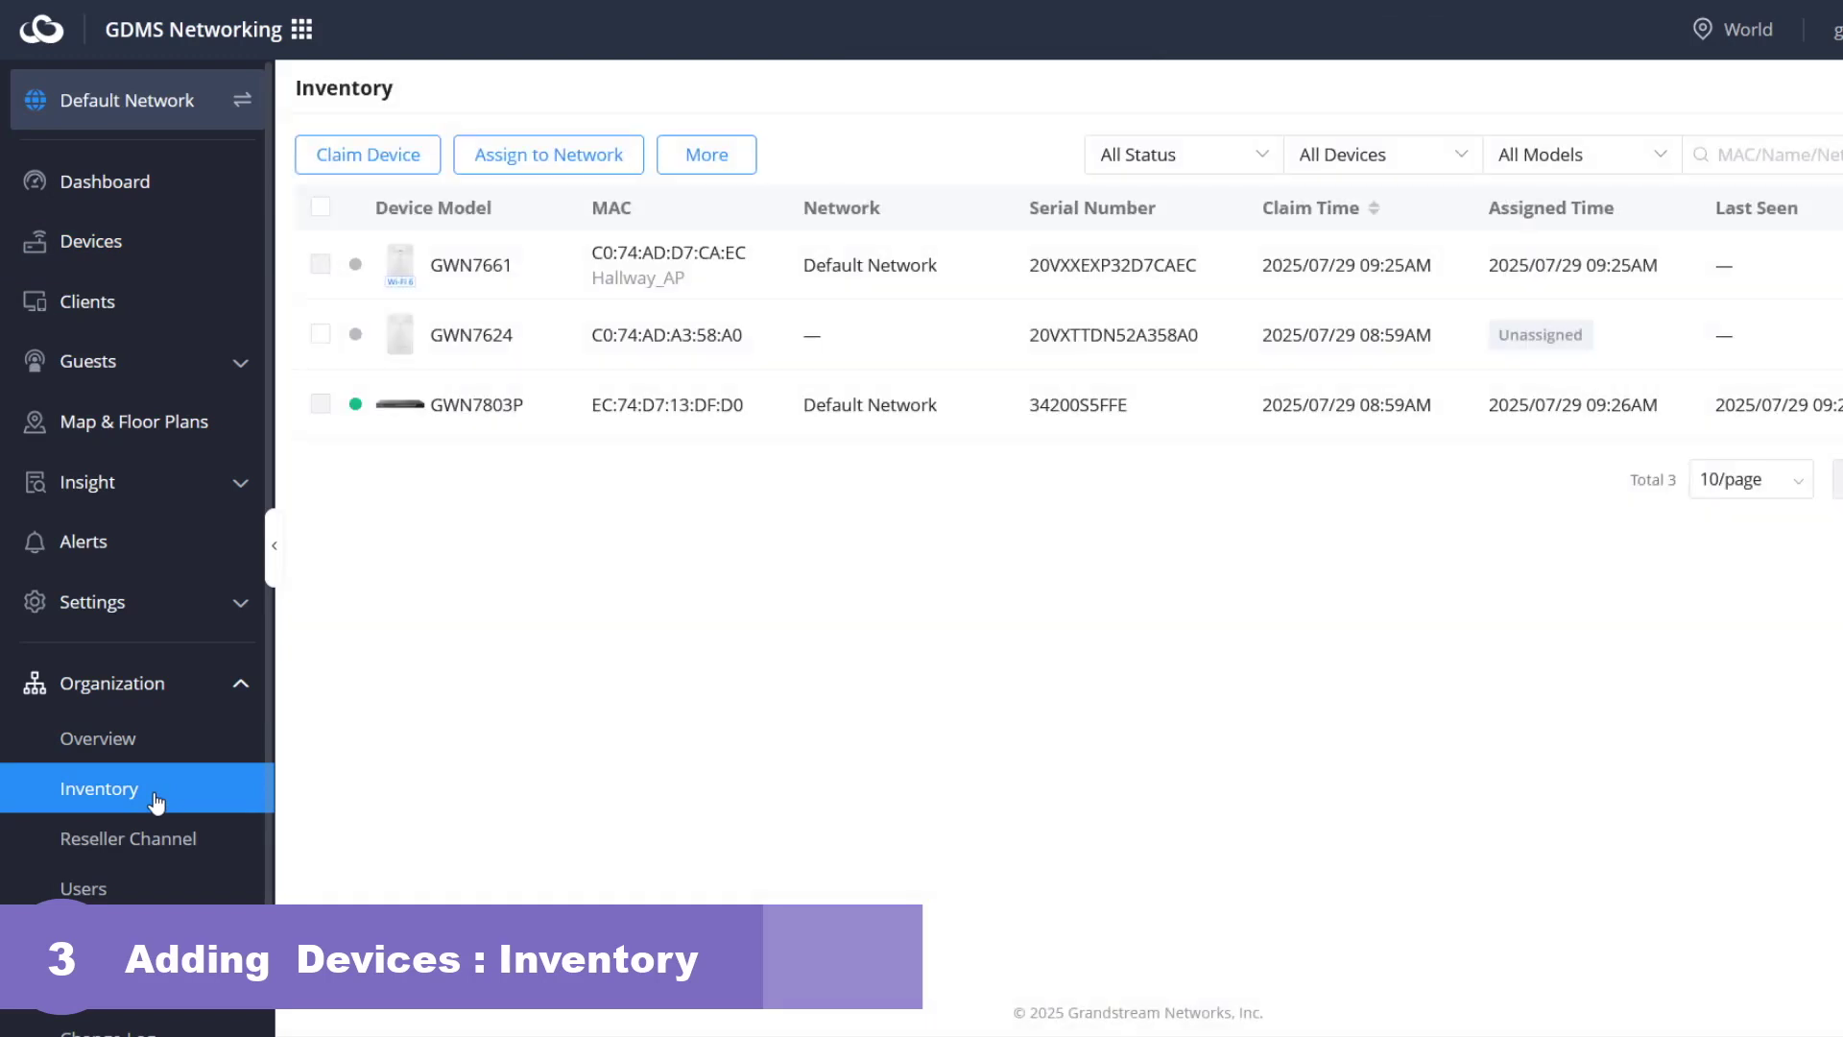
- Preview Claim Device's CSV Import tab, cancel it, and go to Organization Users
{"action": "left_click", "coordinate": [399, 169]}
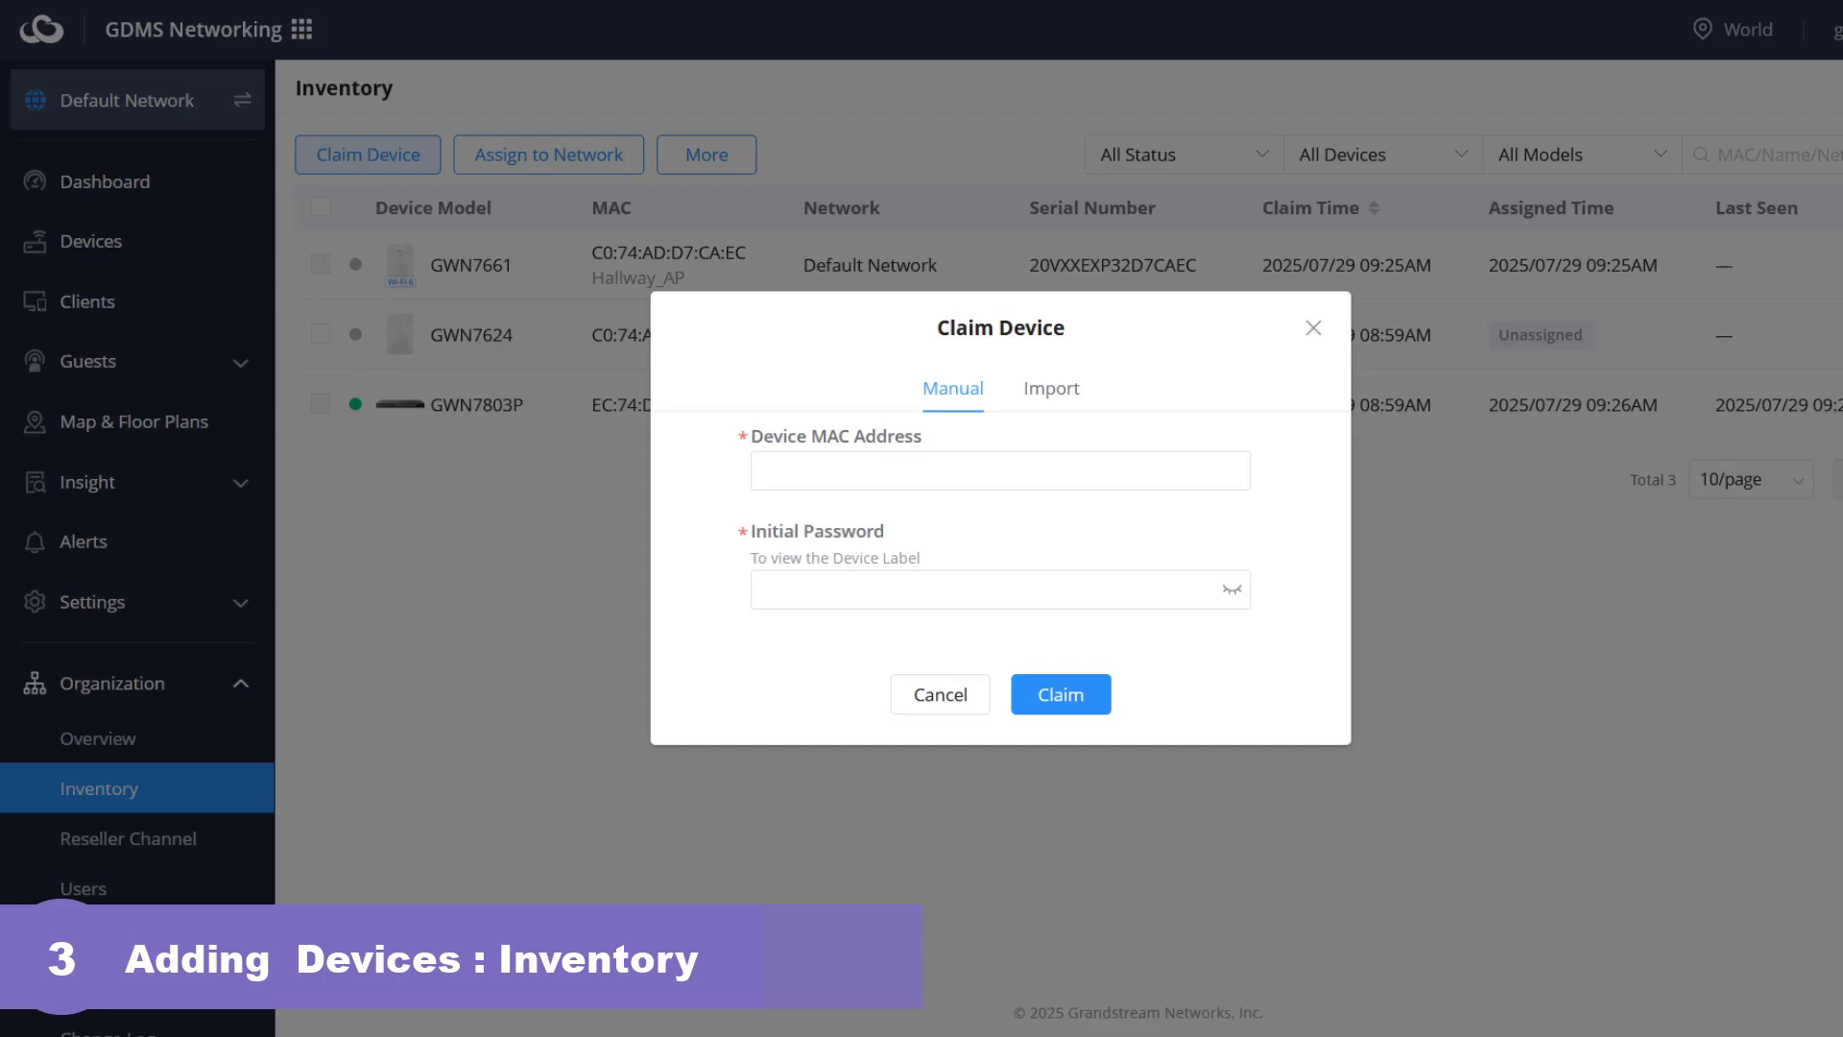
{"action": "left_click", "coordinate": [1062, 403]}
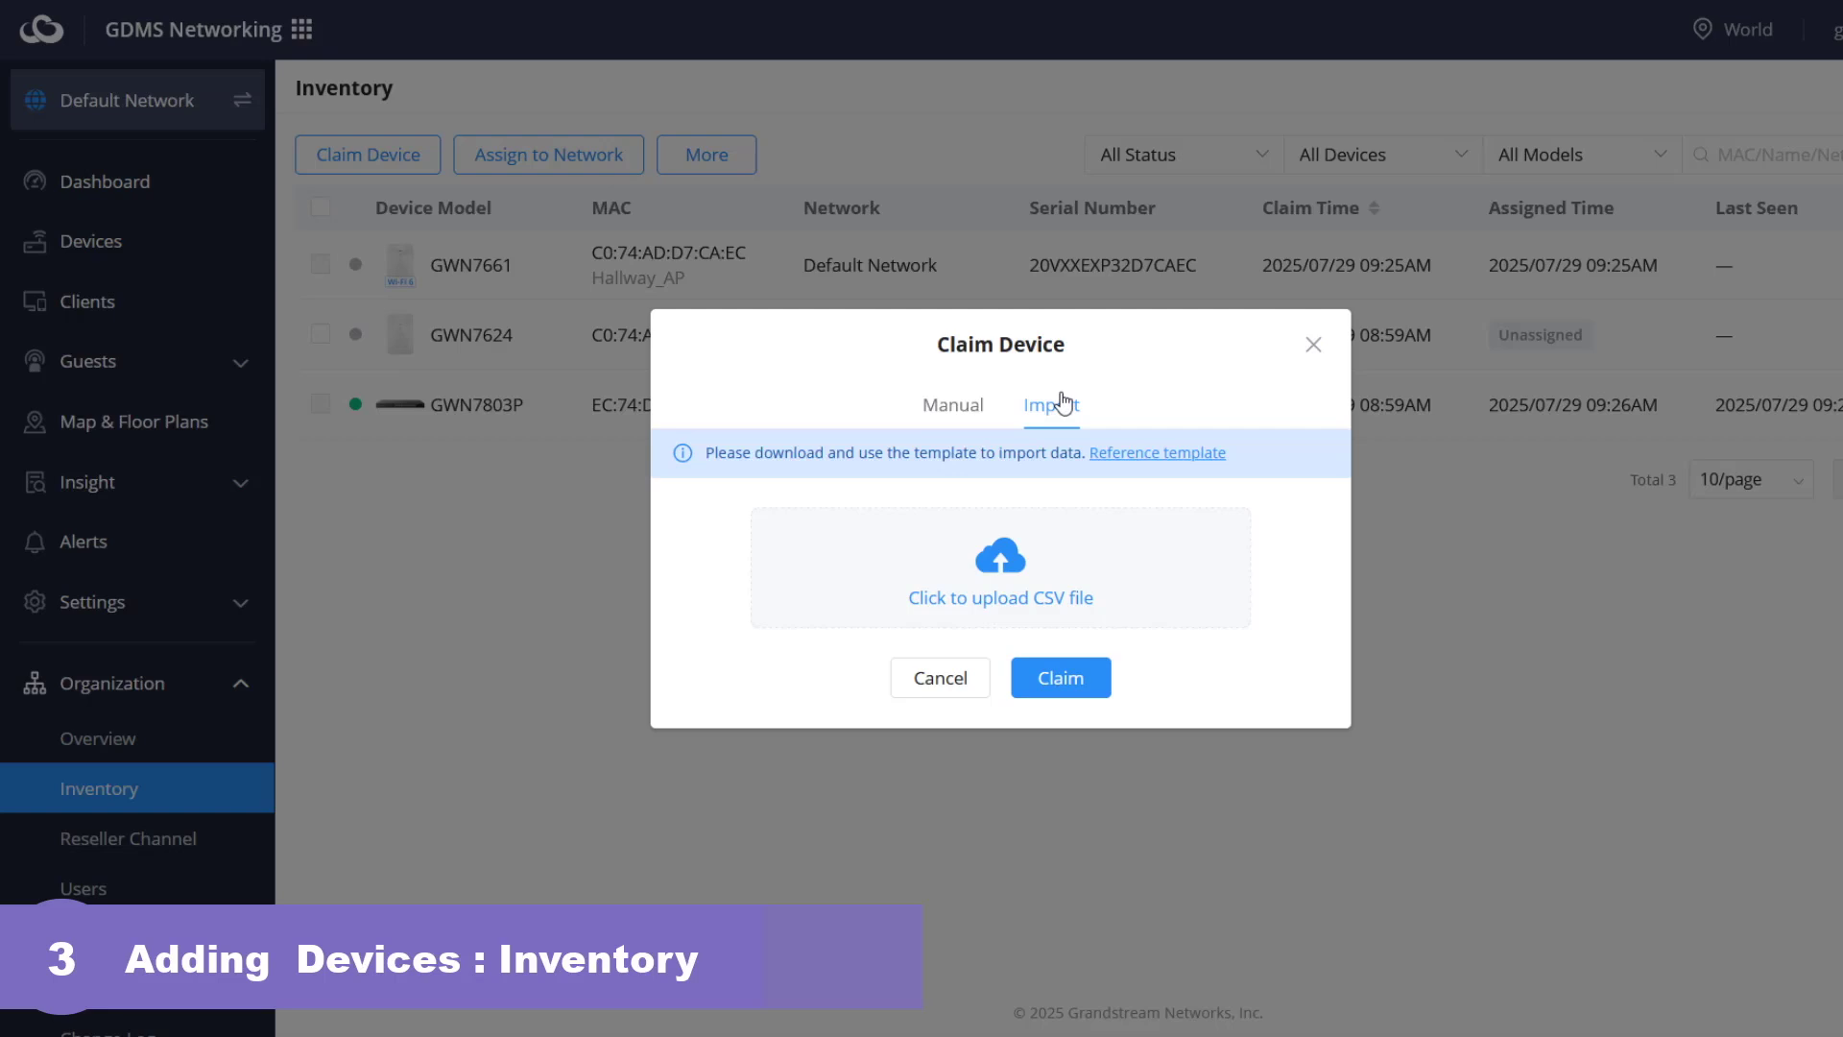
{"action": "left_click", "coordinate": [941, 698]}
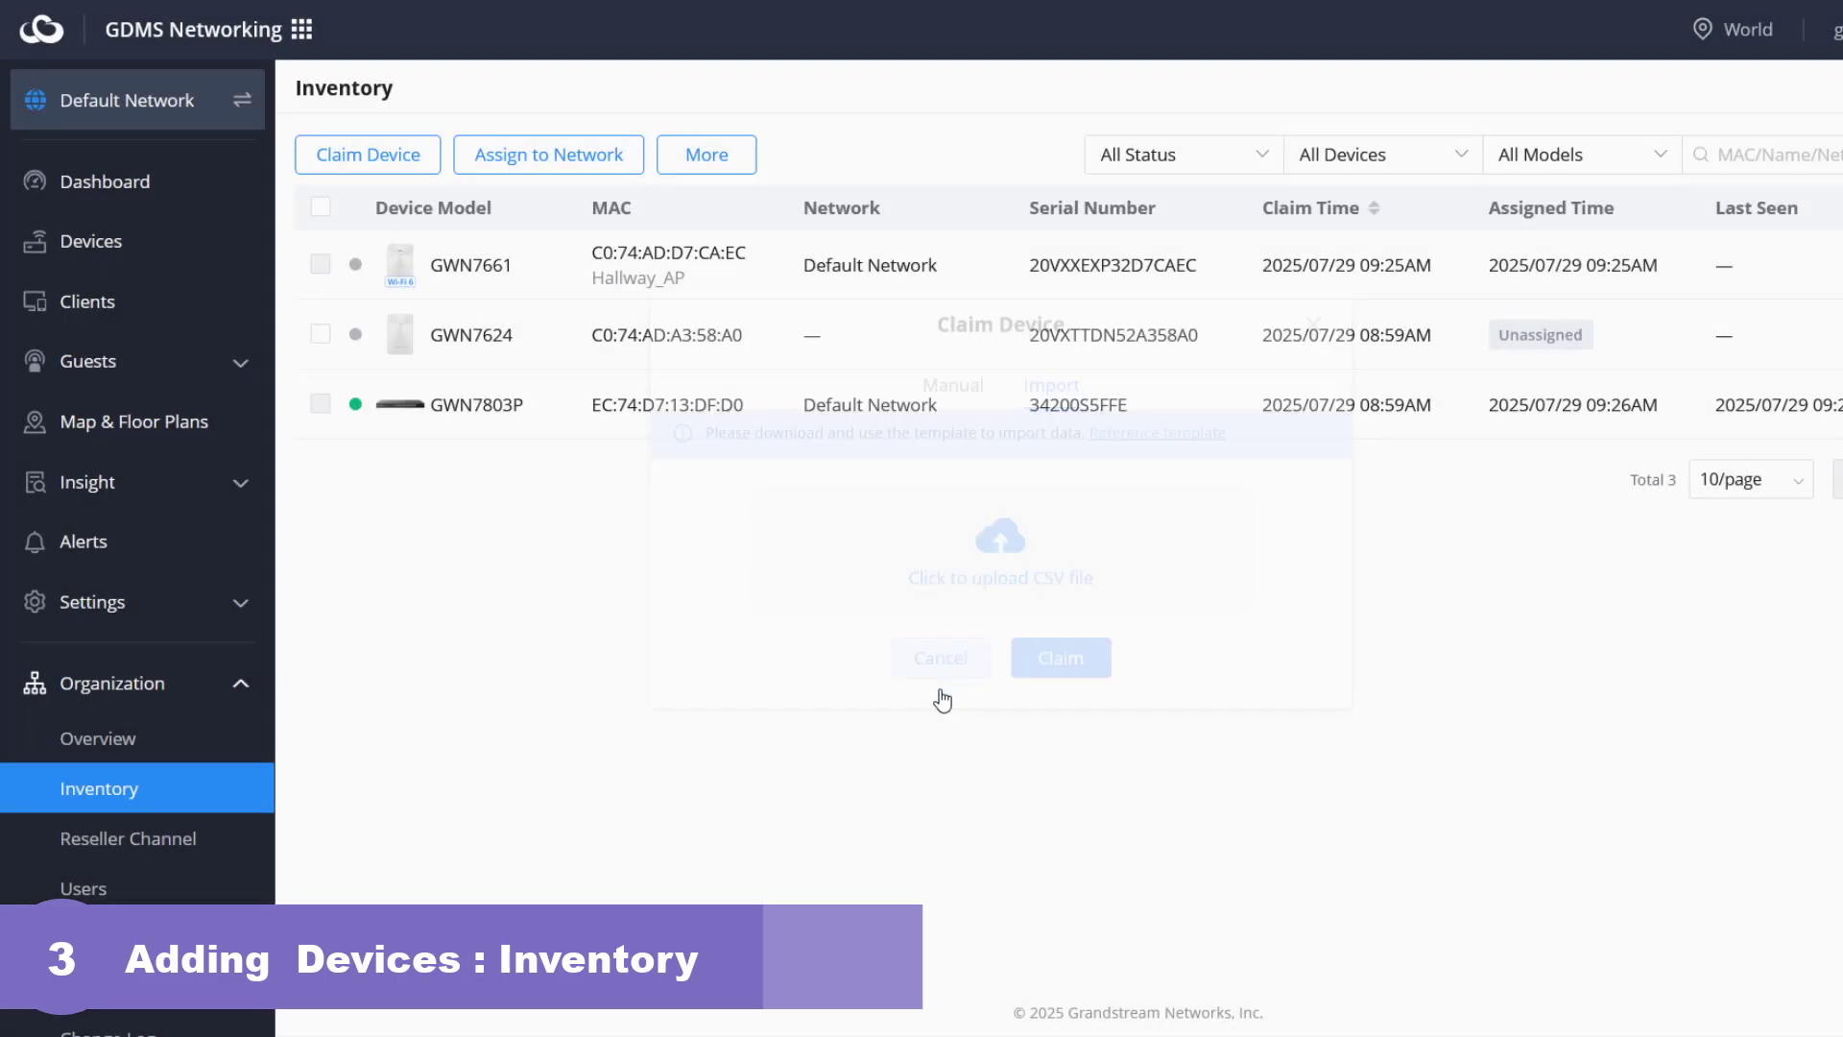
{"action": "left_click", "coordinate": [85, 888]}
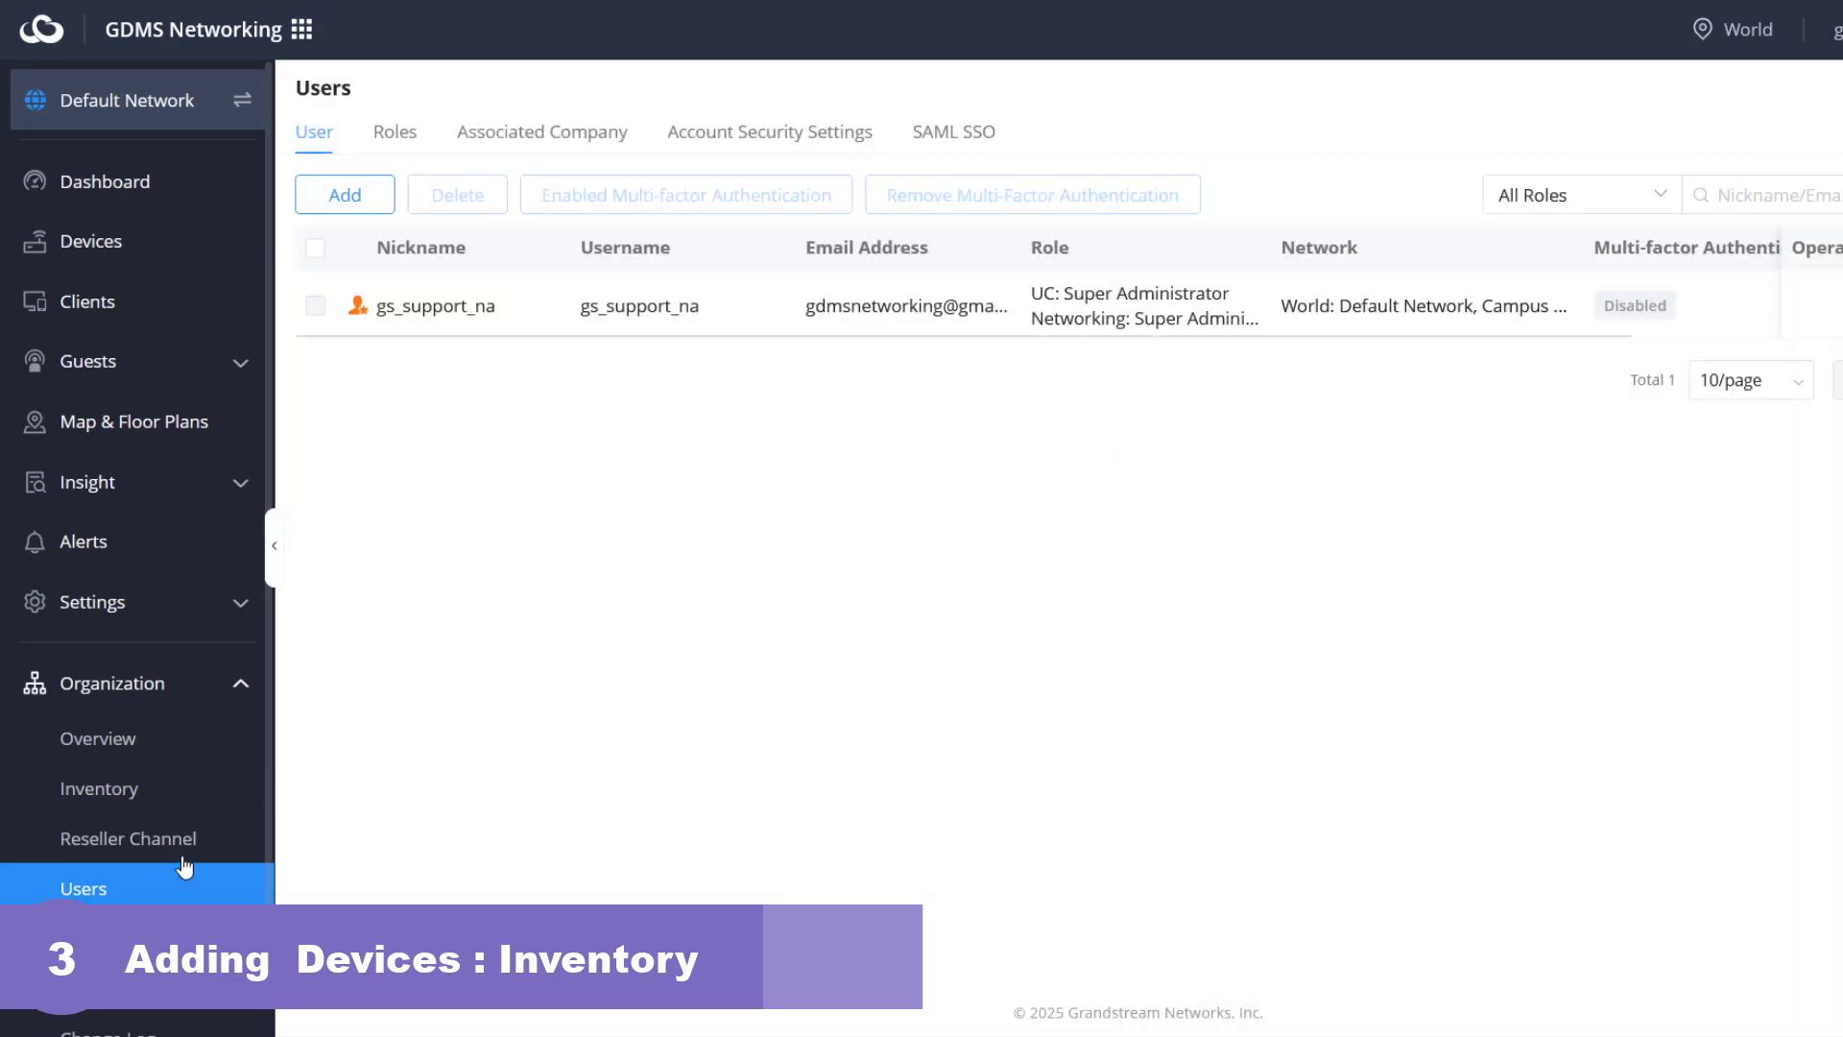
- Reveal the associated company binding address on the Associated Company tab and select its URL
{"action": "left_click", "coordinate": [535, 142]}
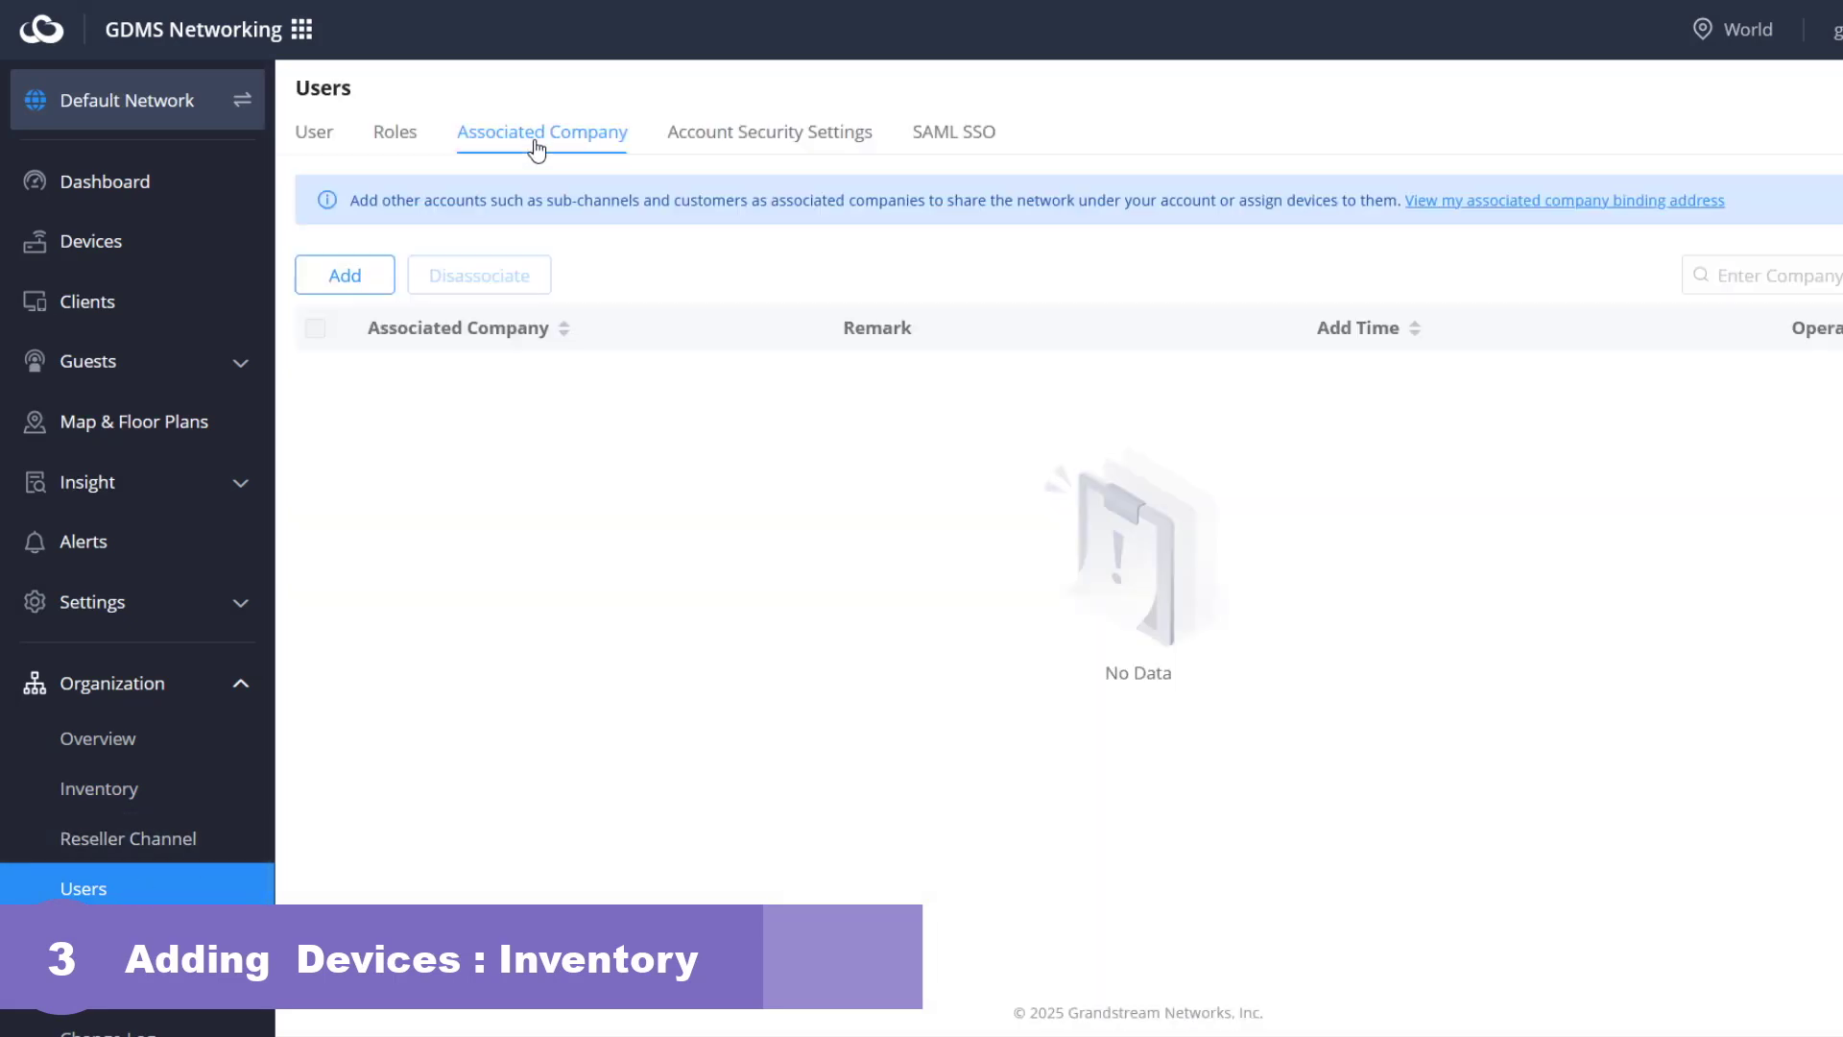
{"action": "left_click", "coordinate": [1567, 209]}
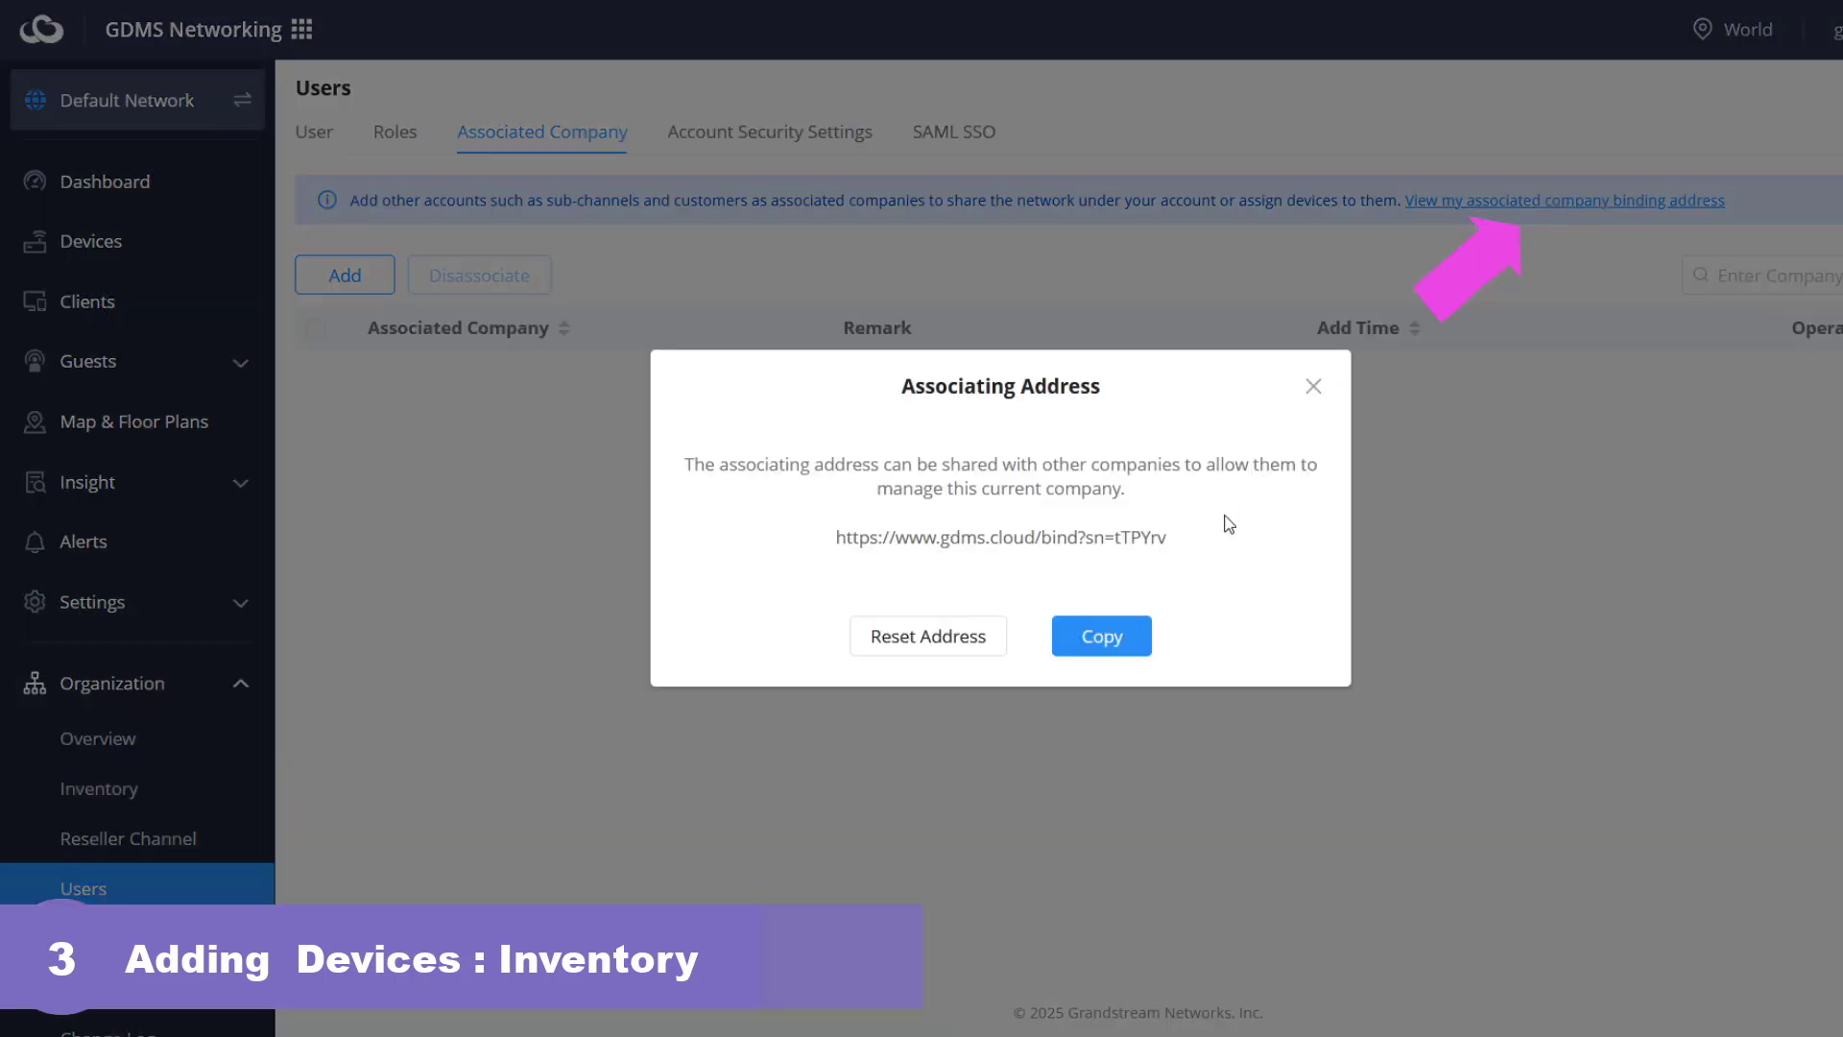
{"action": "left_click_drag", "start_coordinate": [1180, 546], "coordinate": [827, 544]}
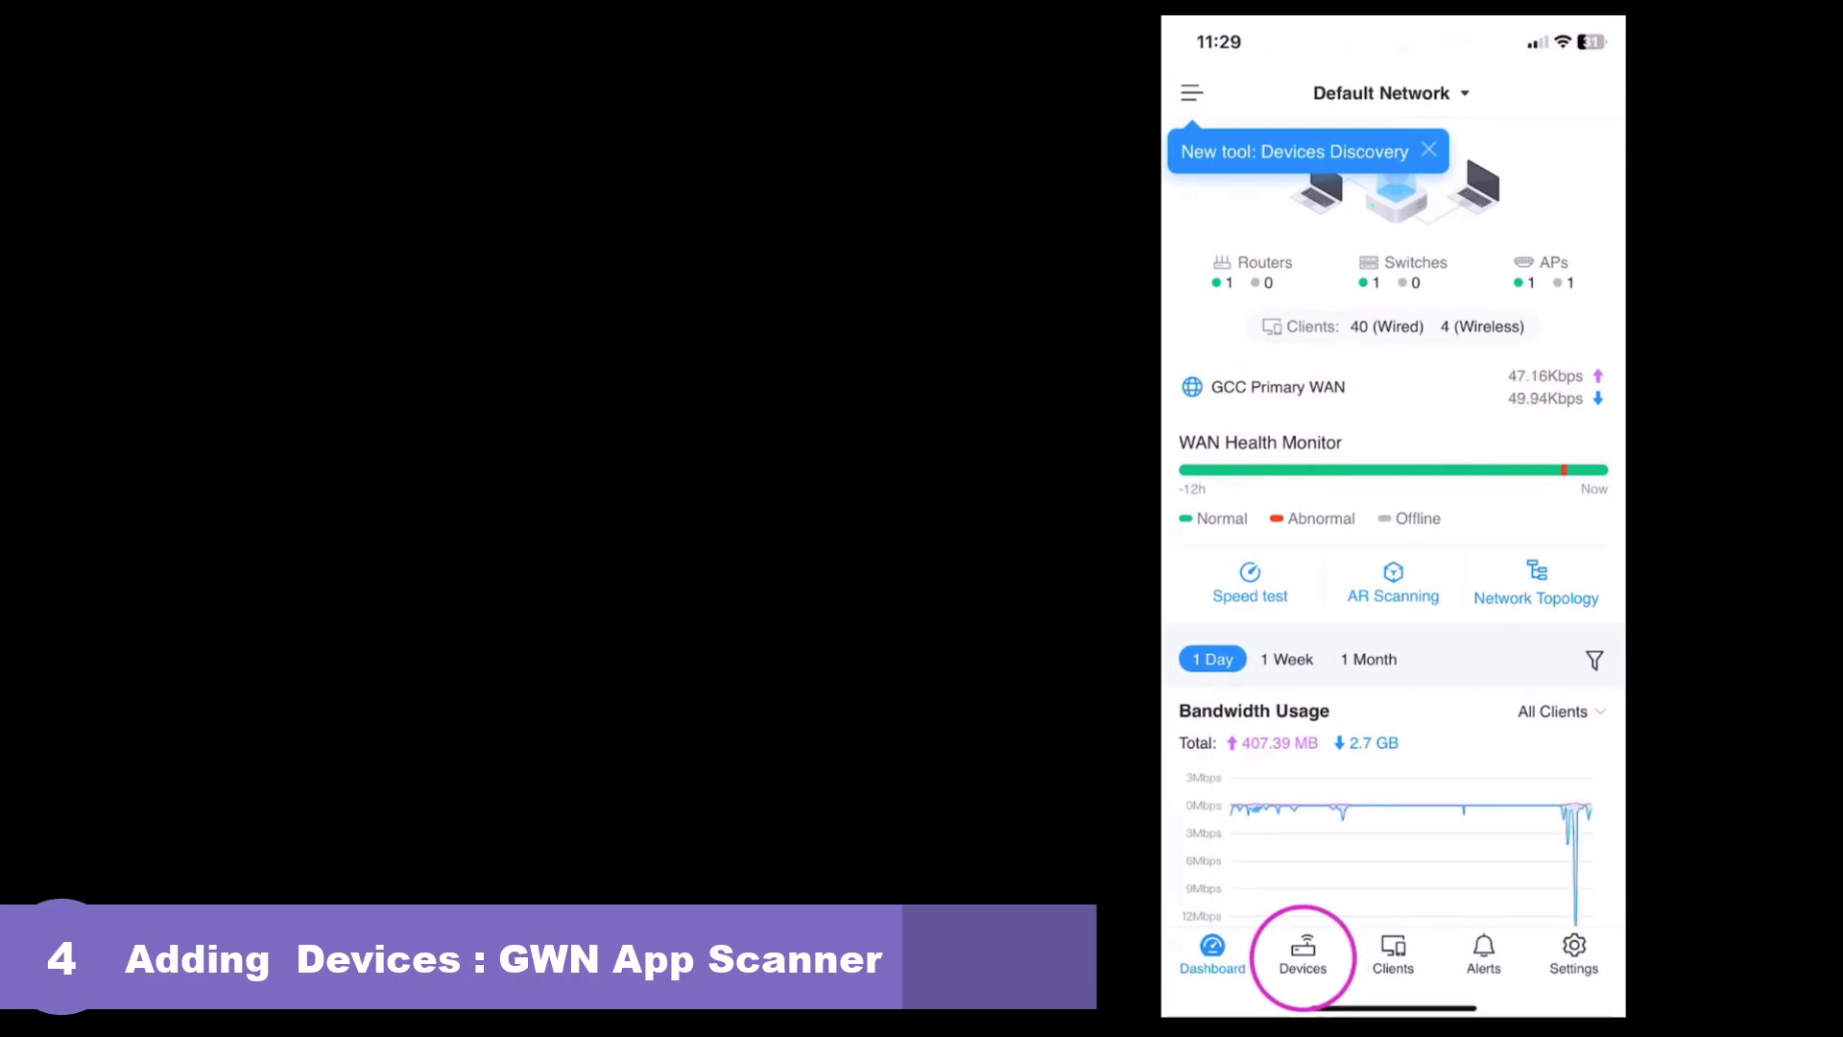
{"action": "left_click", "coordinate": [1302, 955]}
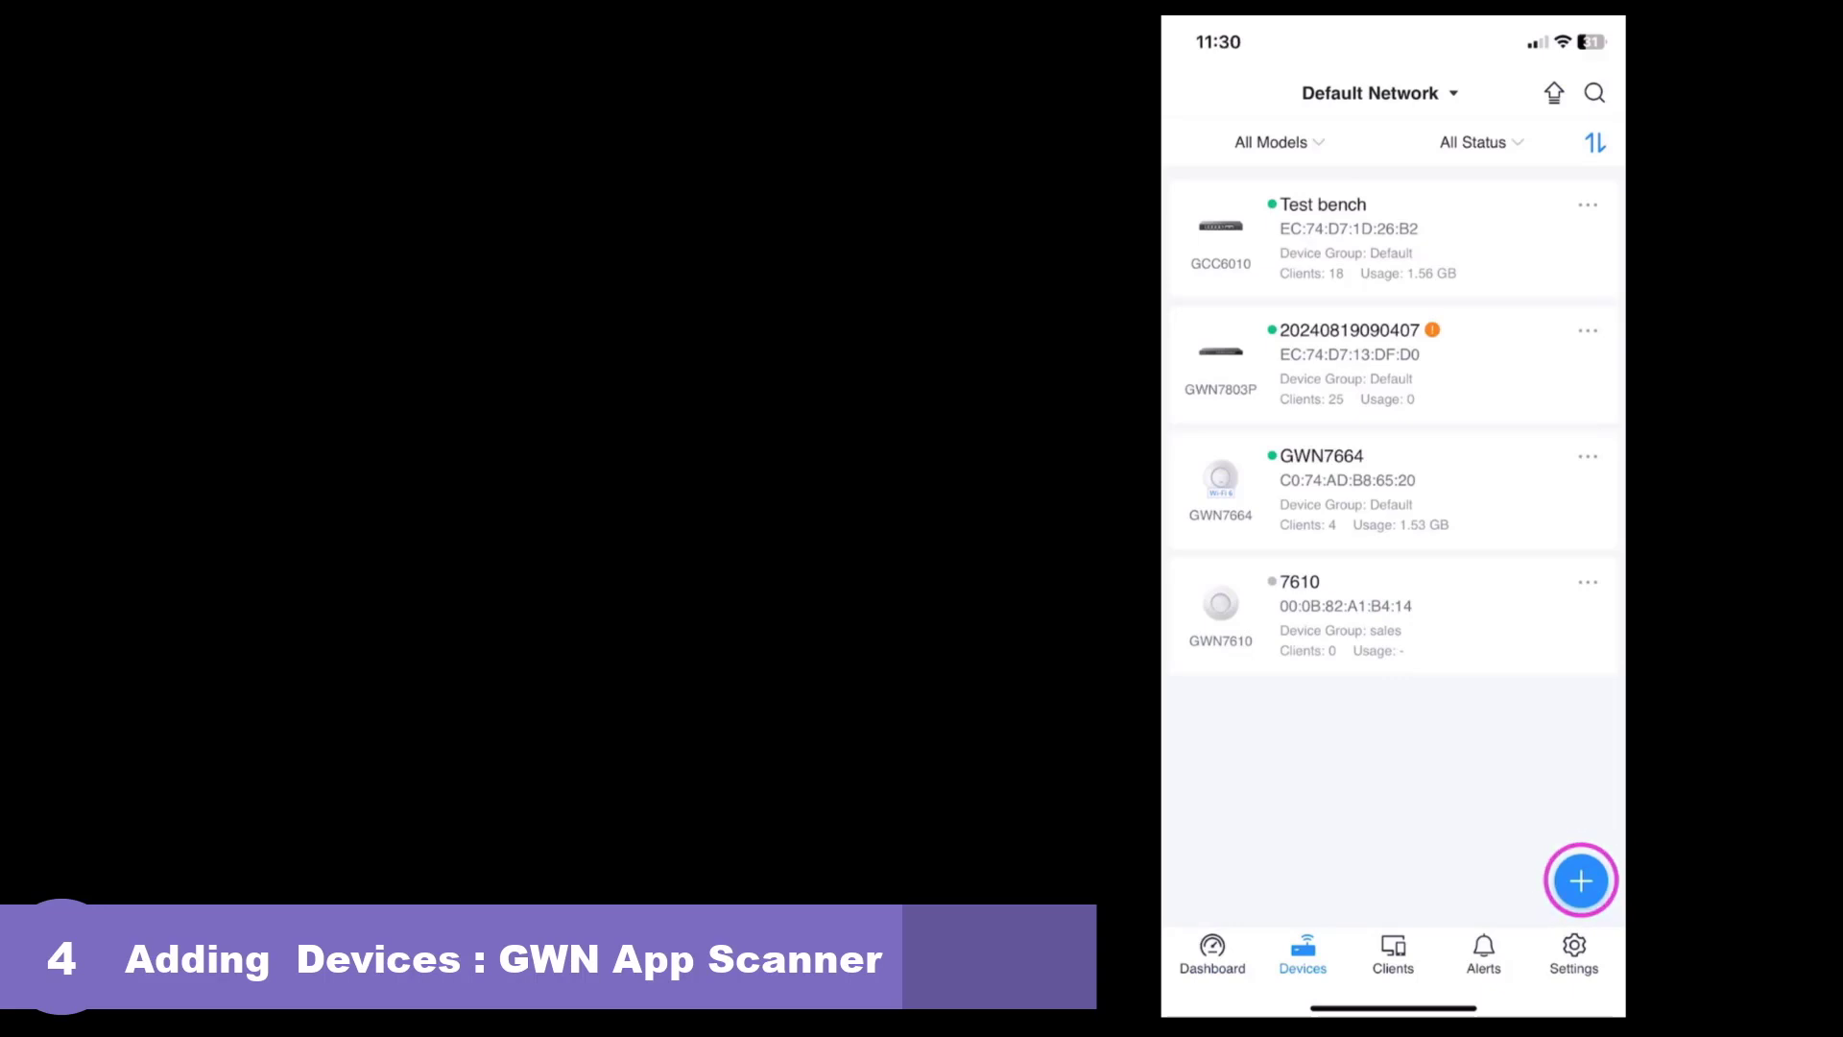
{"action": "left_click", "coordinate": [1581, 881]}
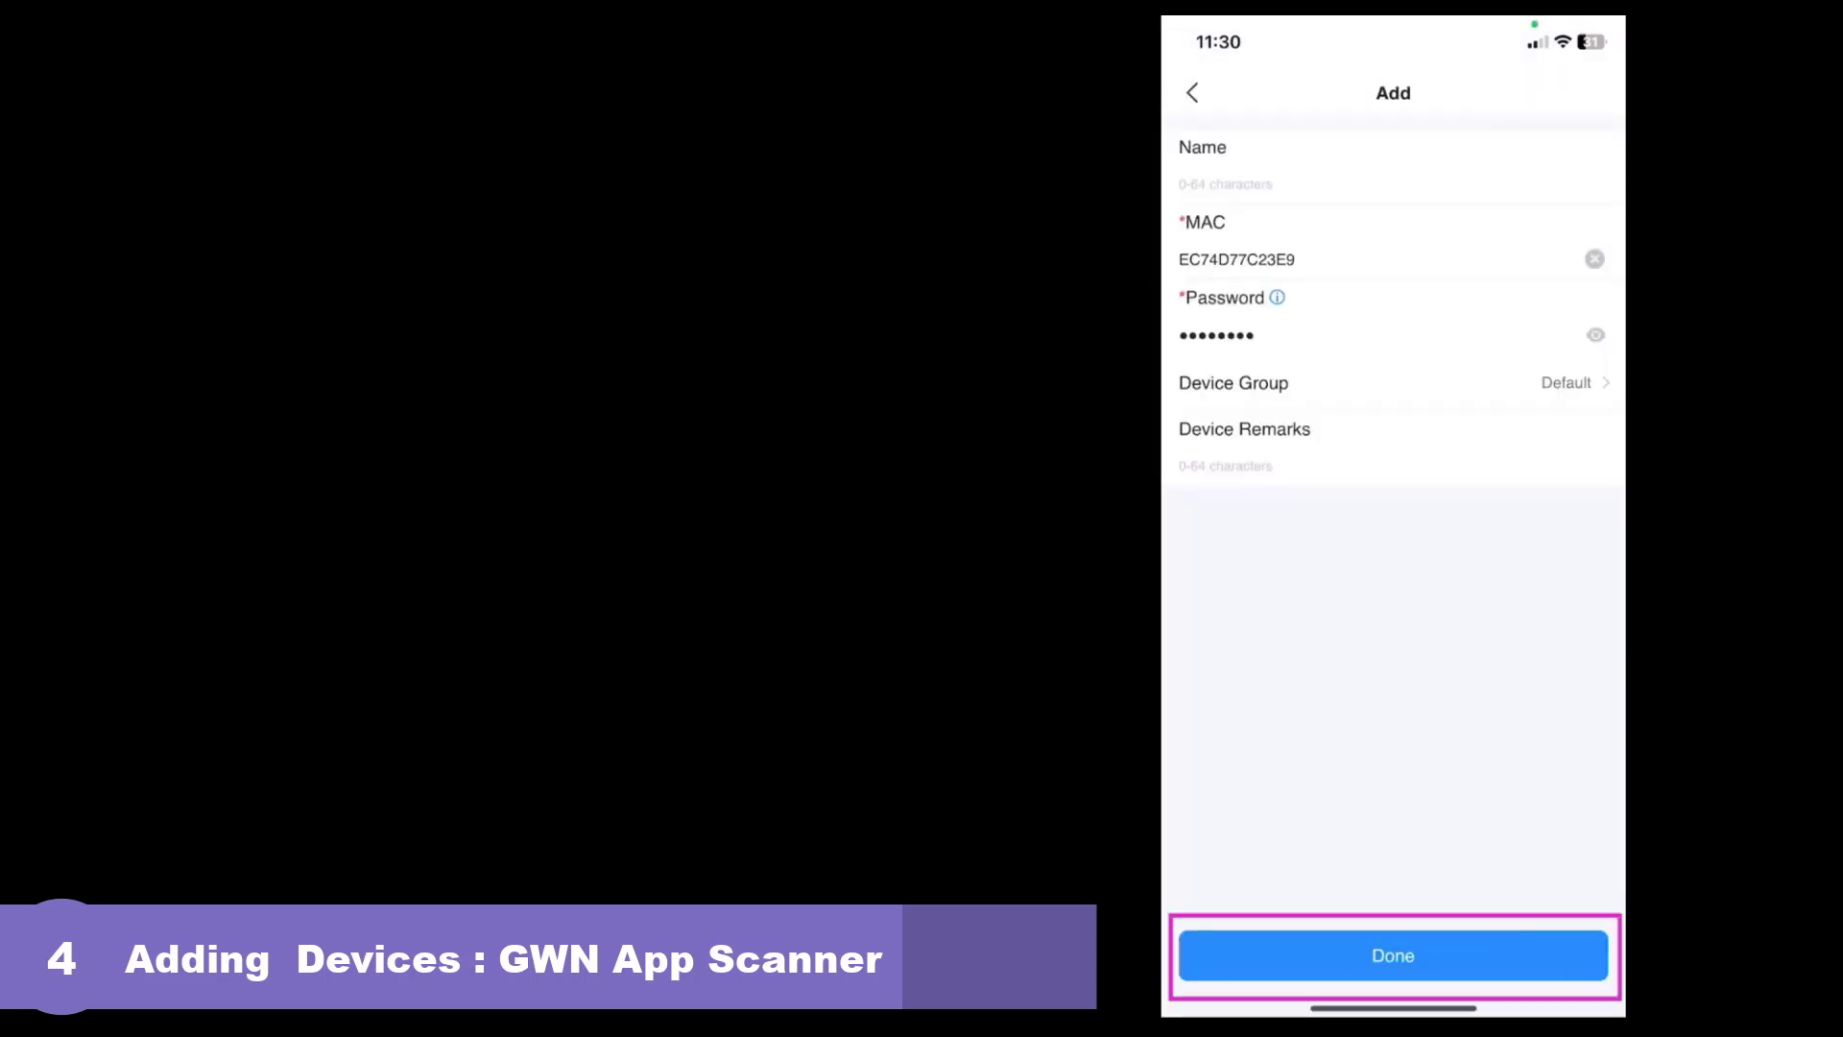
{"action": "left_click", "coordinate": [1392, 955]}
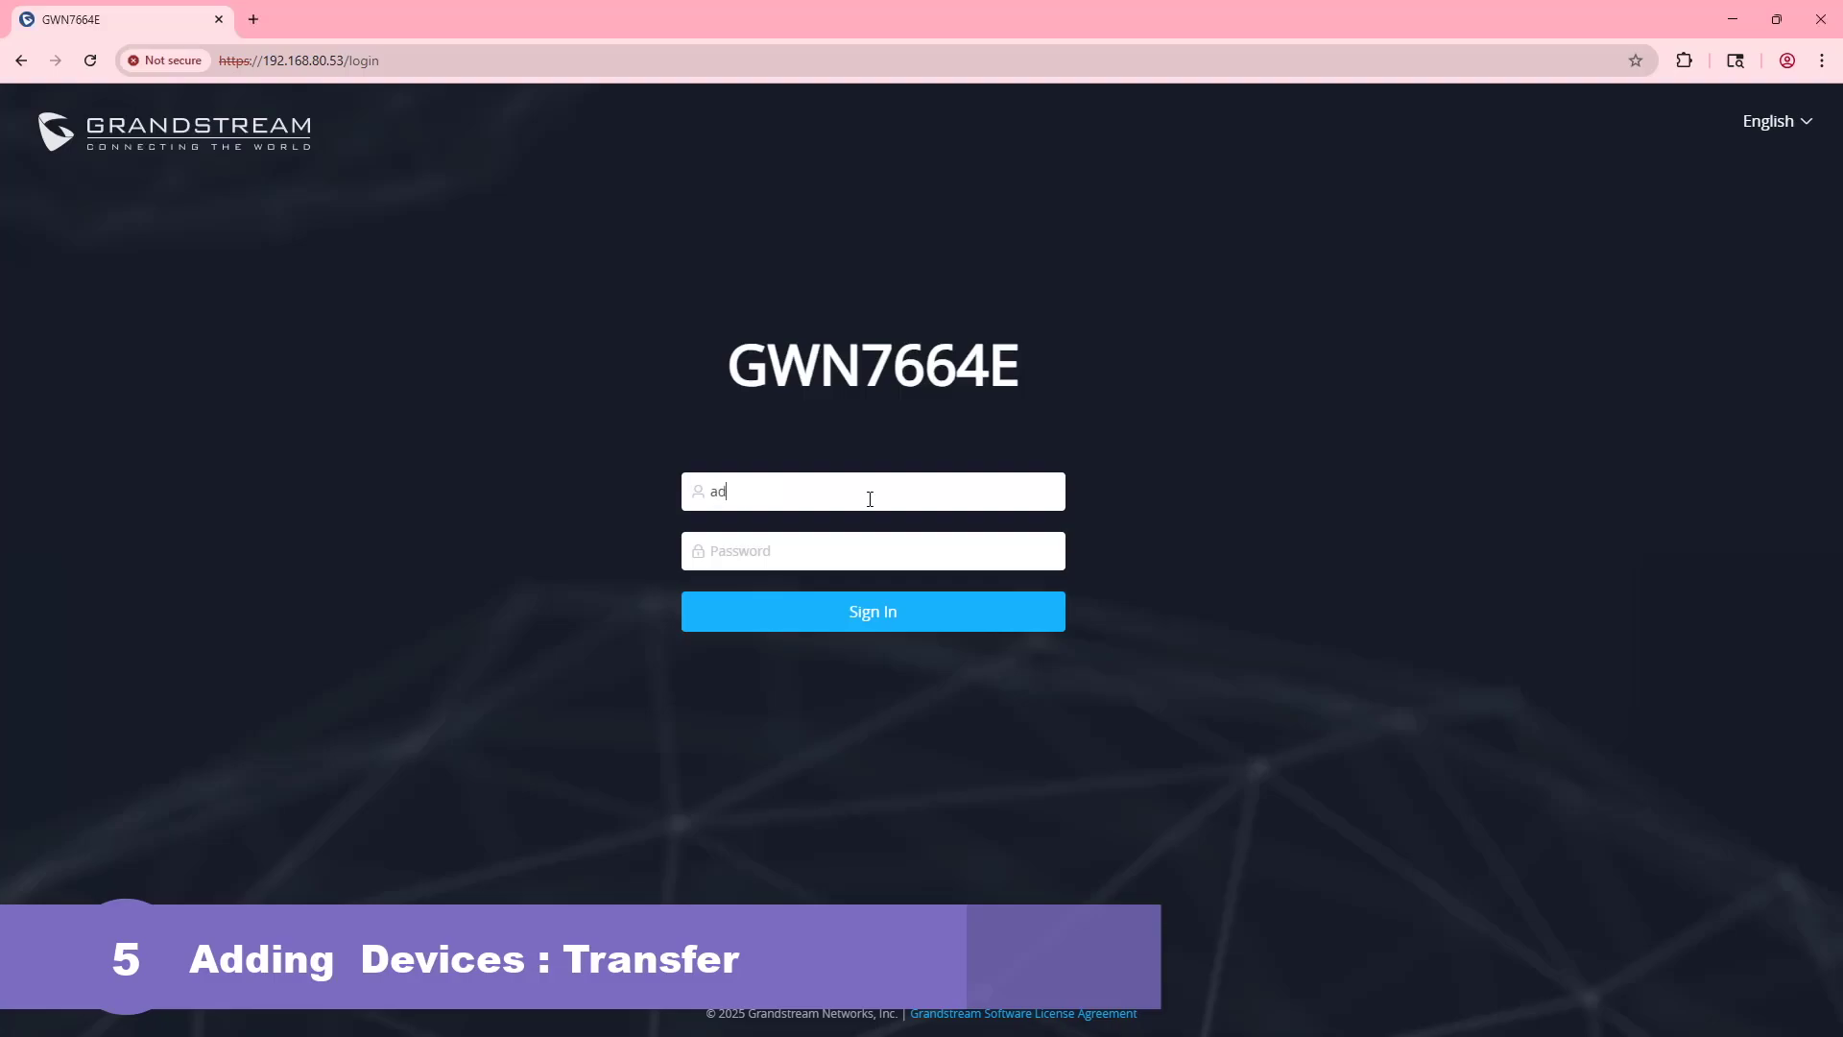
- Sign in to the GWN7664E controller with the admin password
{"action": "key", "text": "Tab"}
{"action": "type", "text": "********"}
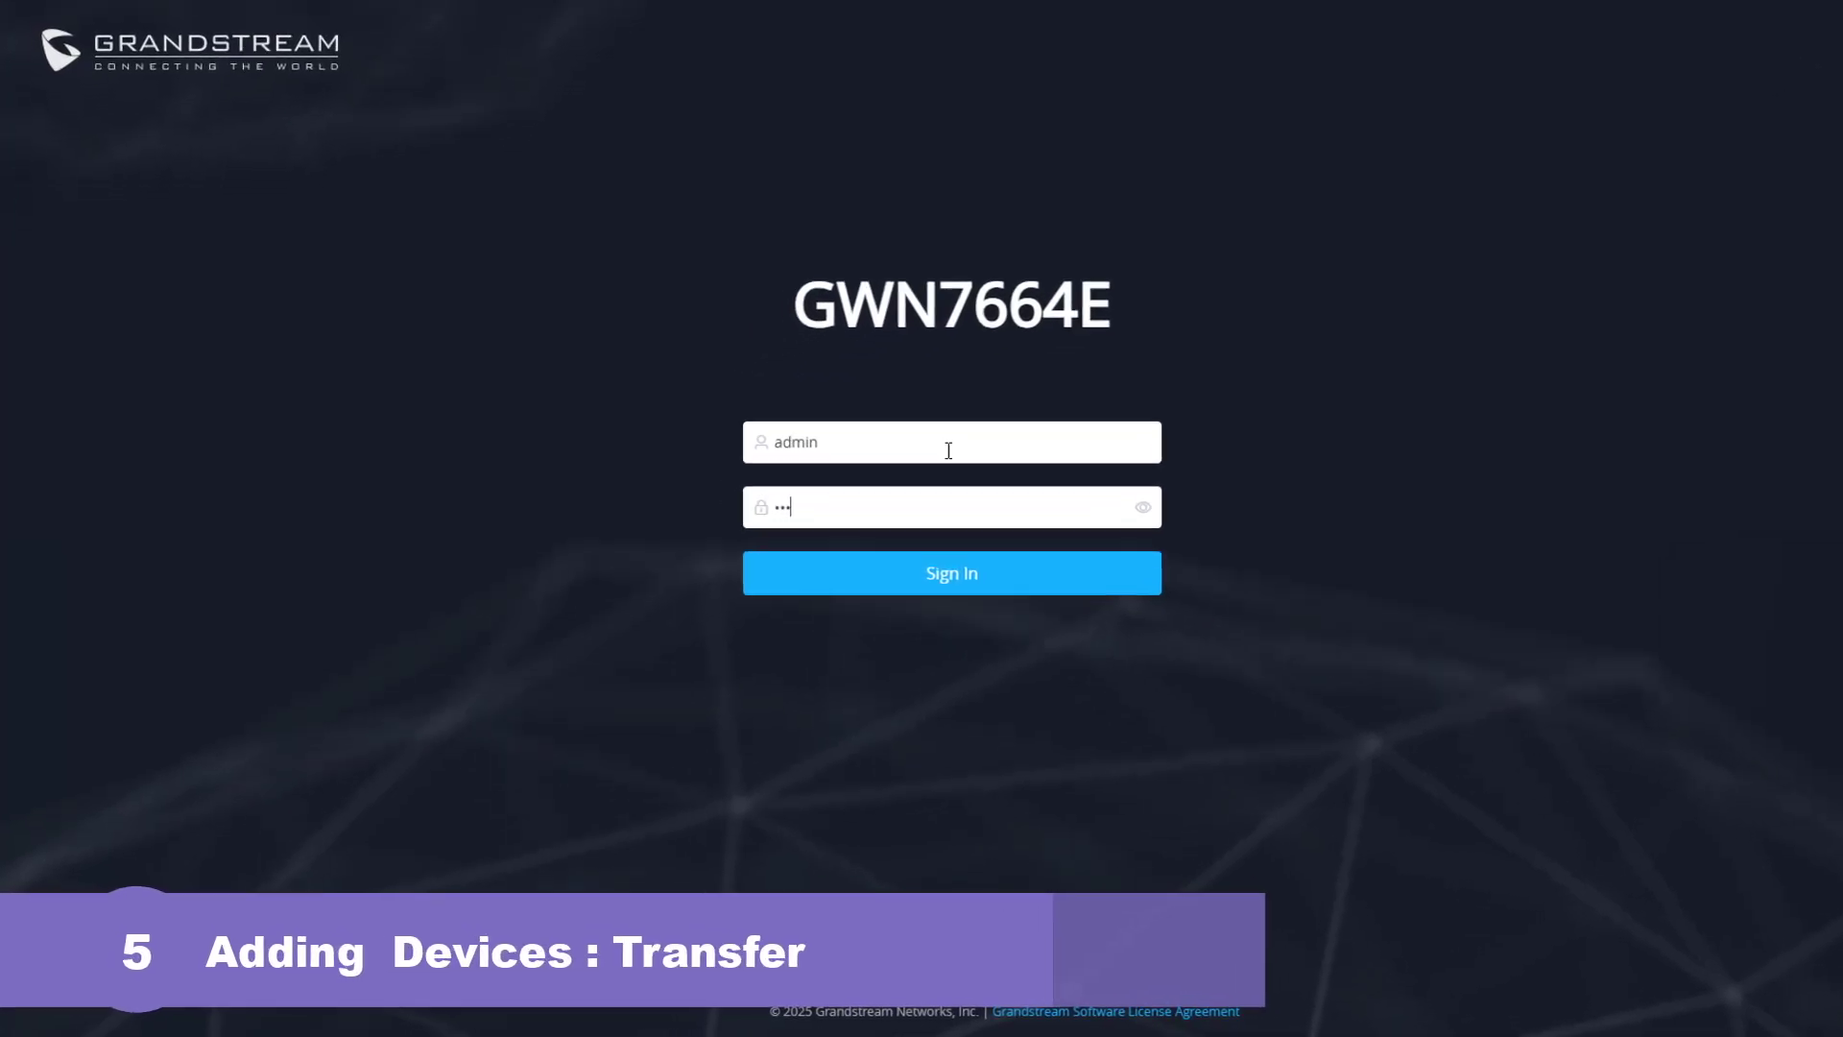
{"action": "type", "text": "**"}
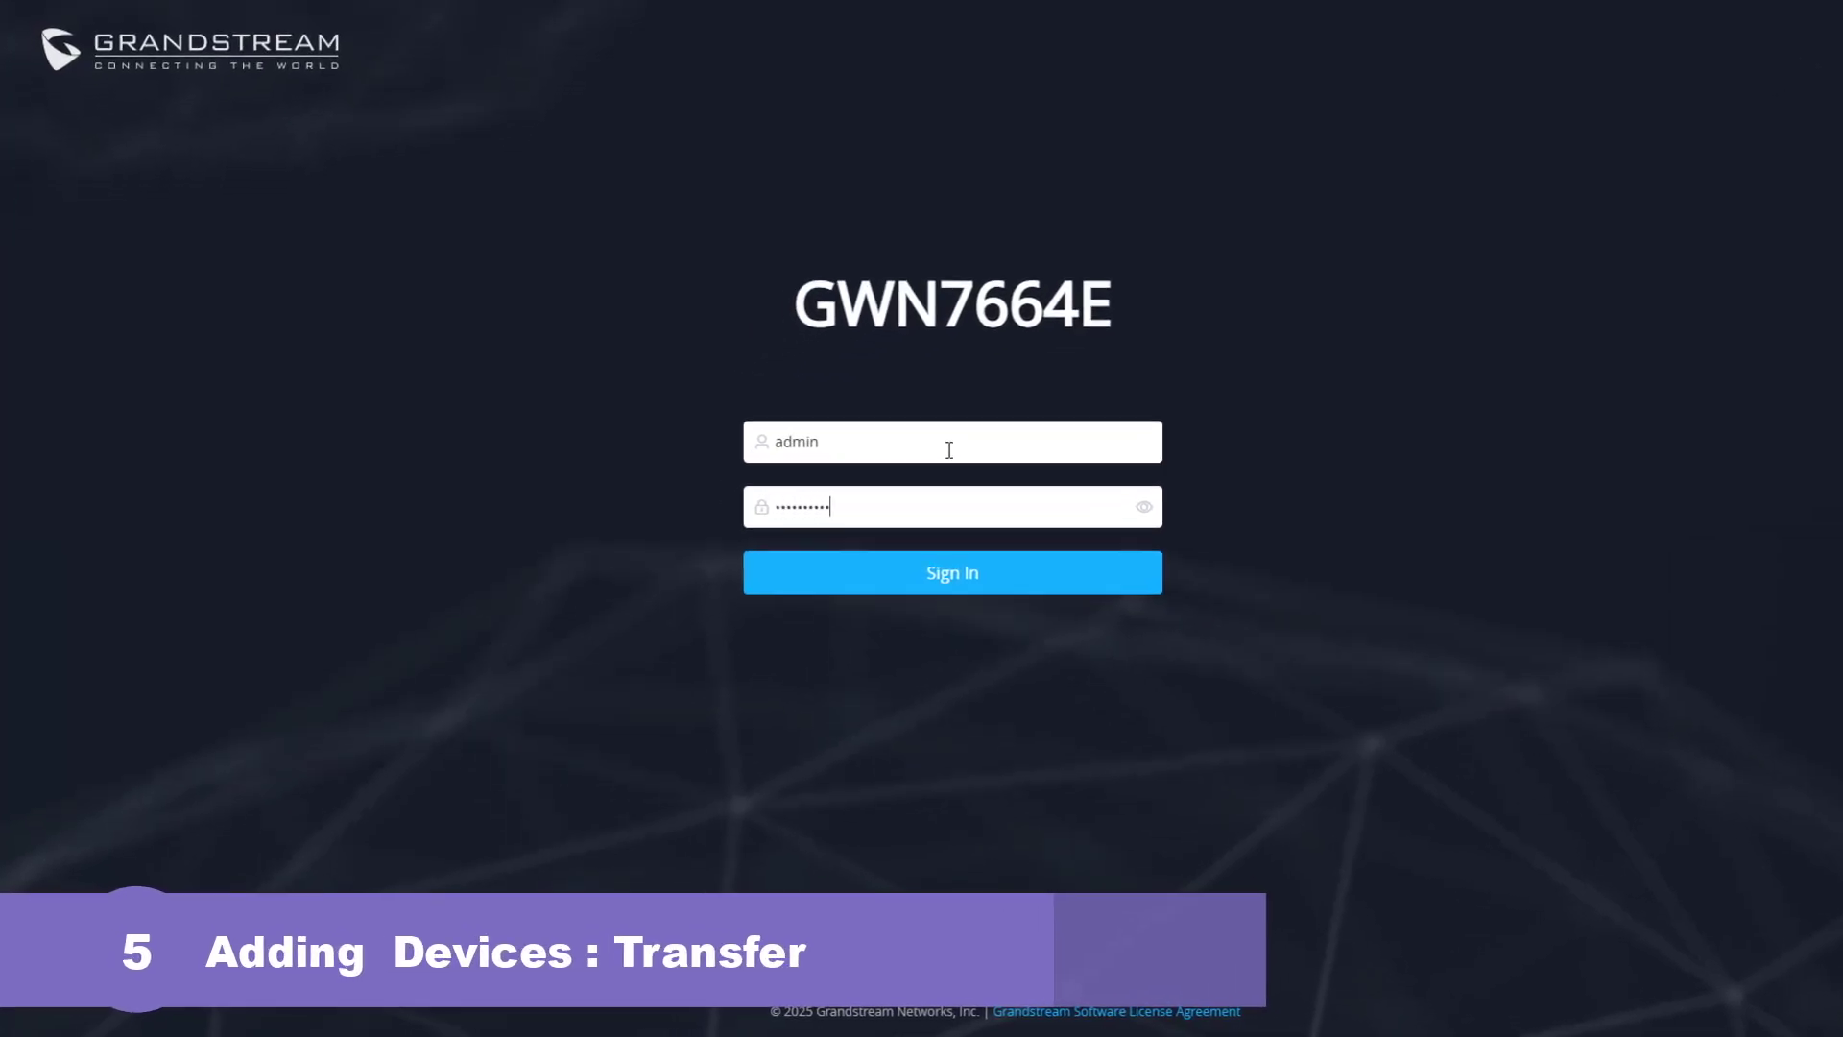
{"action": "left_click", "coordinate": [969, 574]}
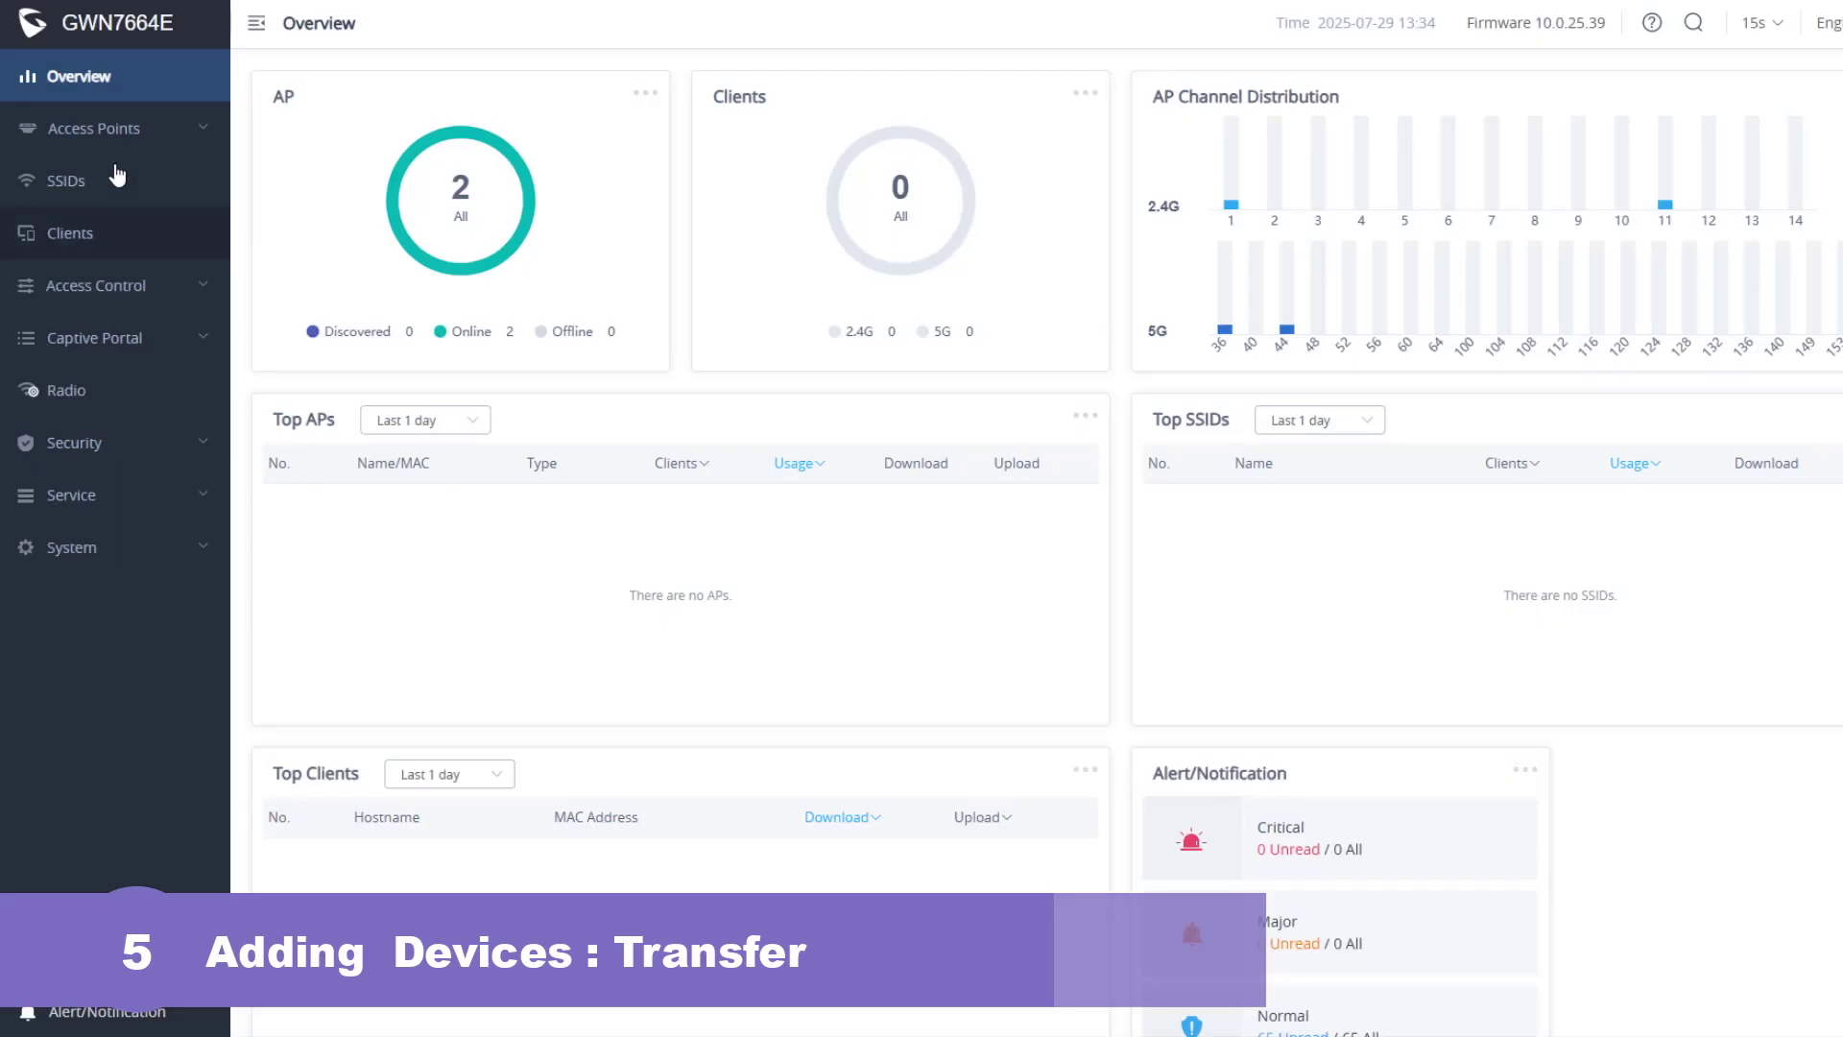
- Transfer both access points from Access Points > Configuration to GWN Cloud
{"action": "left_click", "coordinate": [113, 144]}
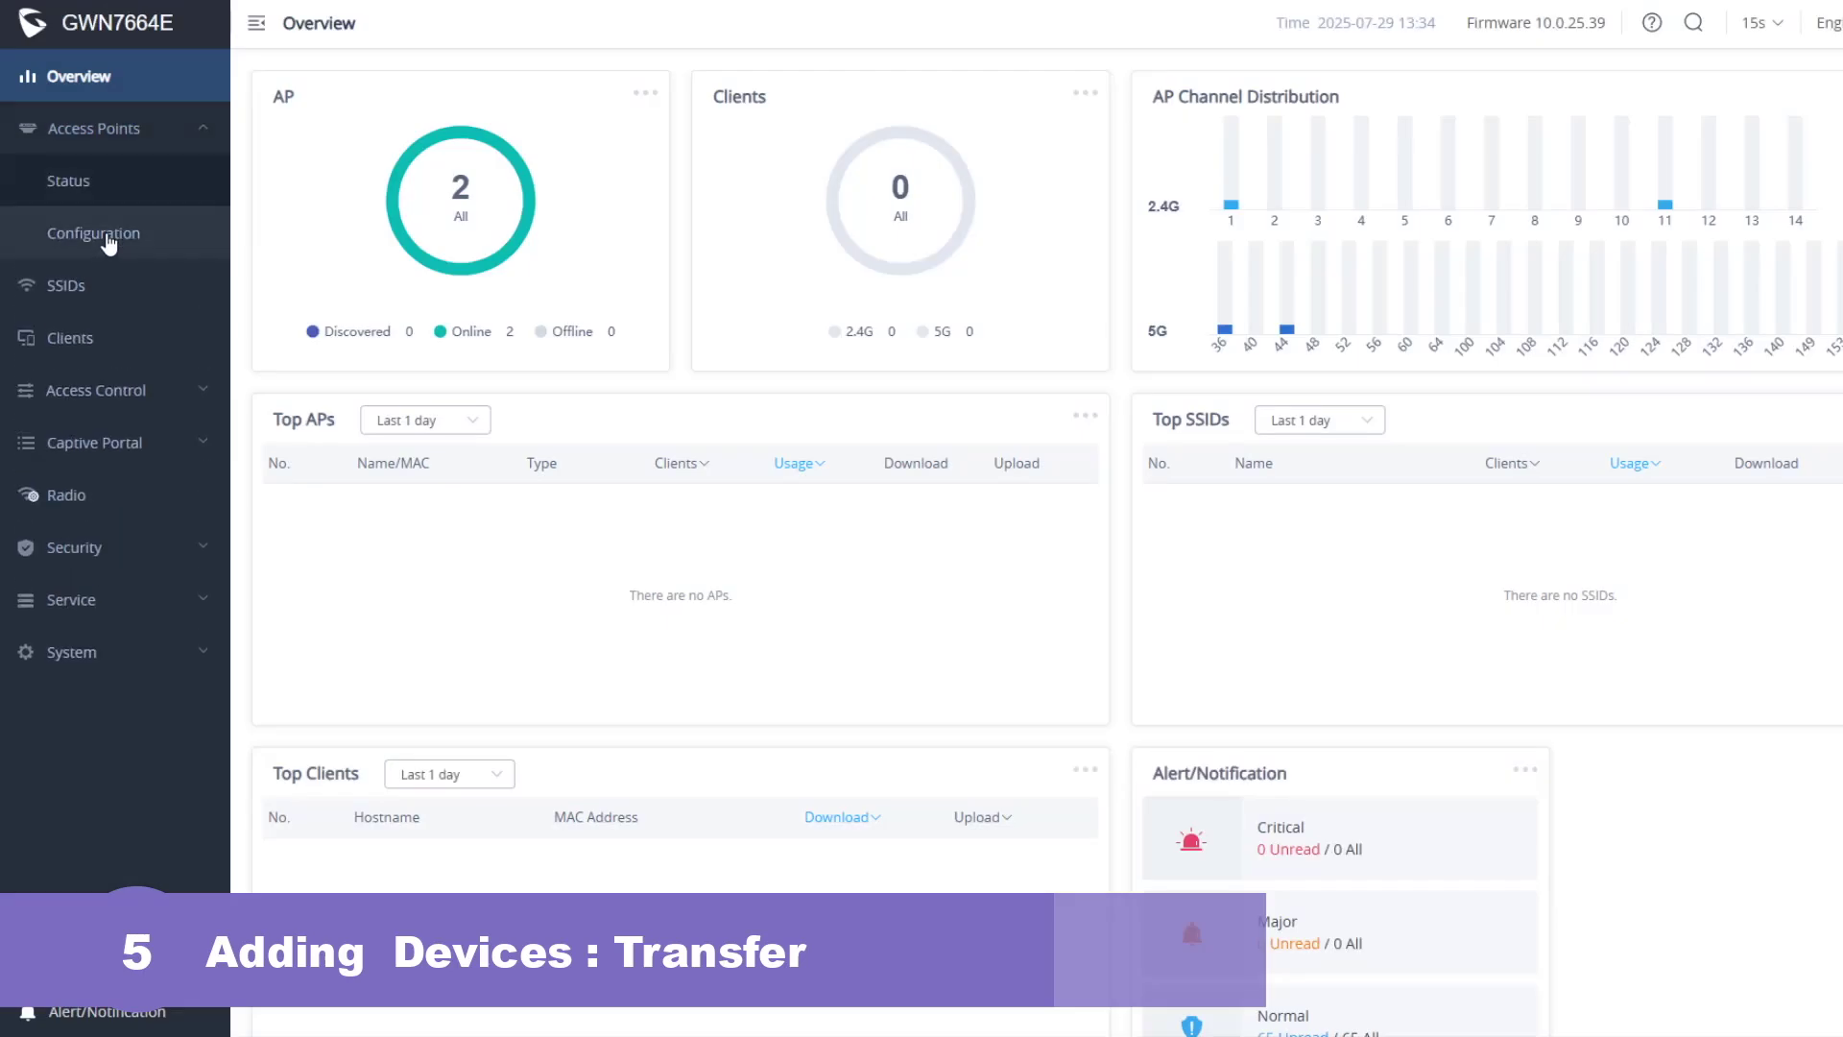
{"action": "left_click", "coordinate": [109, 242]}
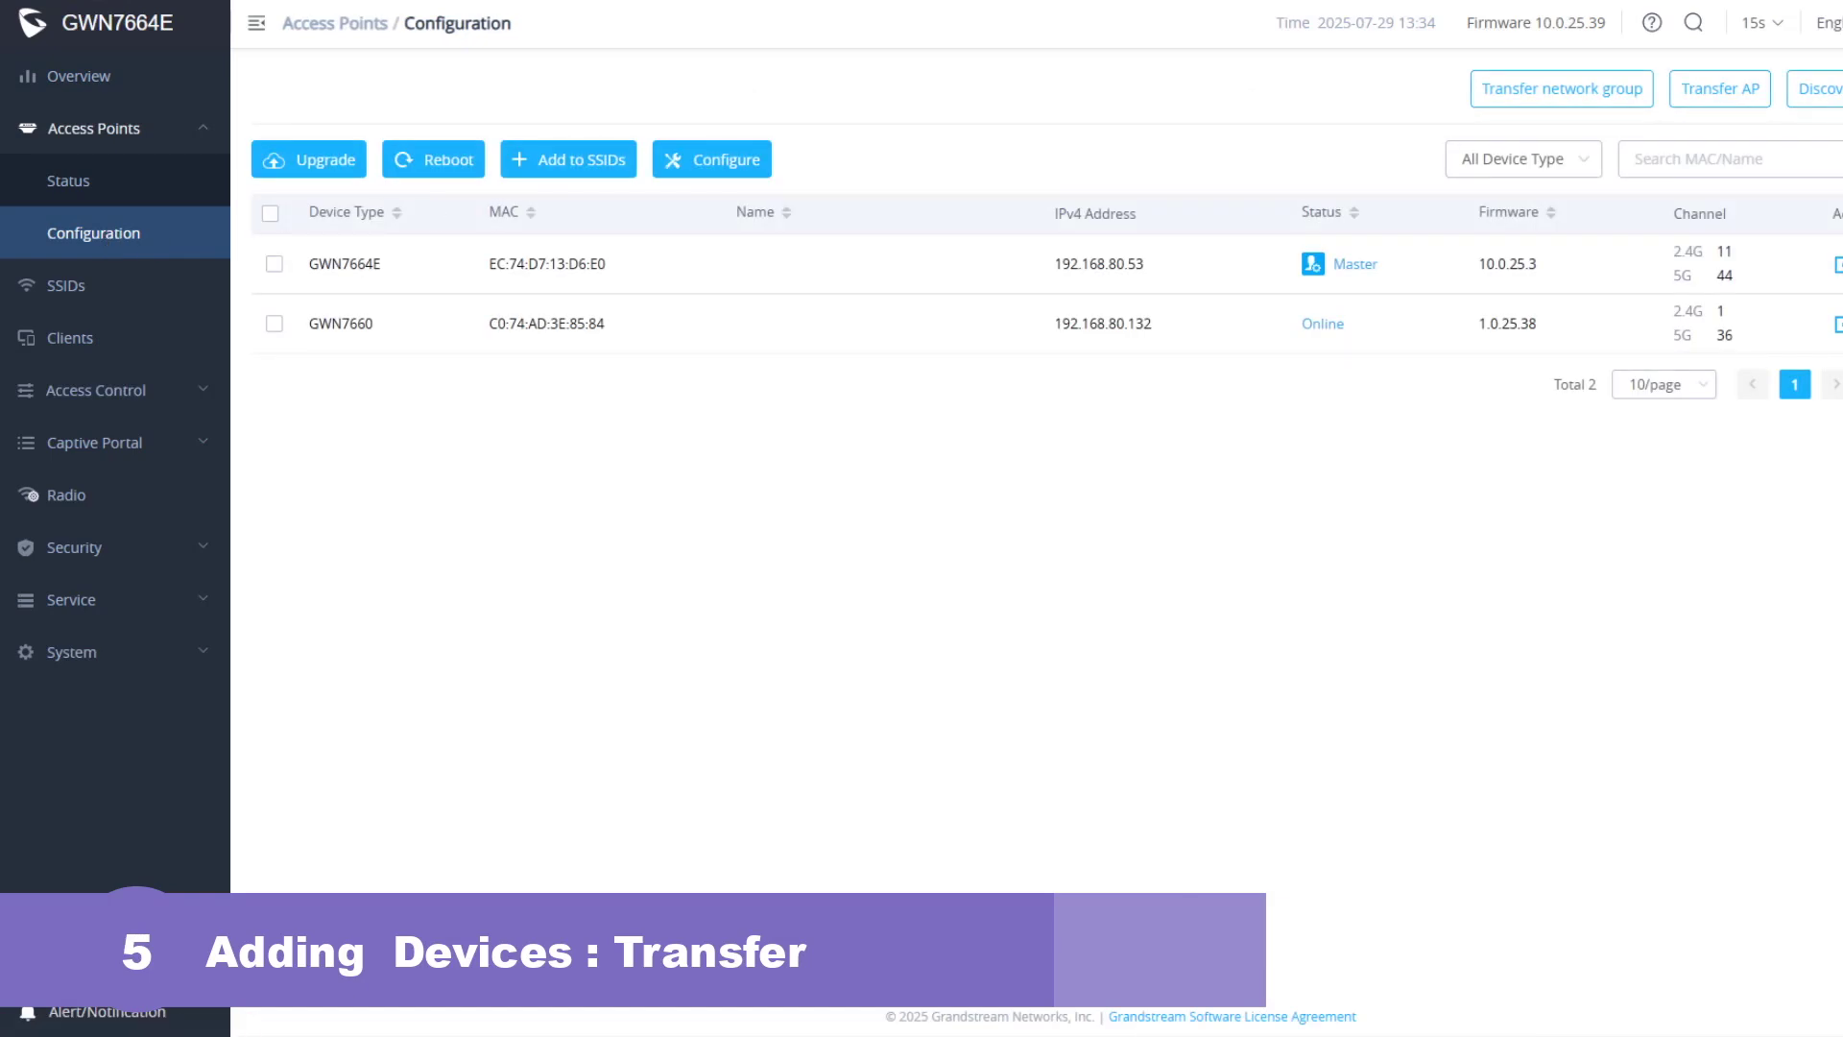
{"action": "left_click", "coordinate": [1742, 100]}
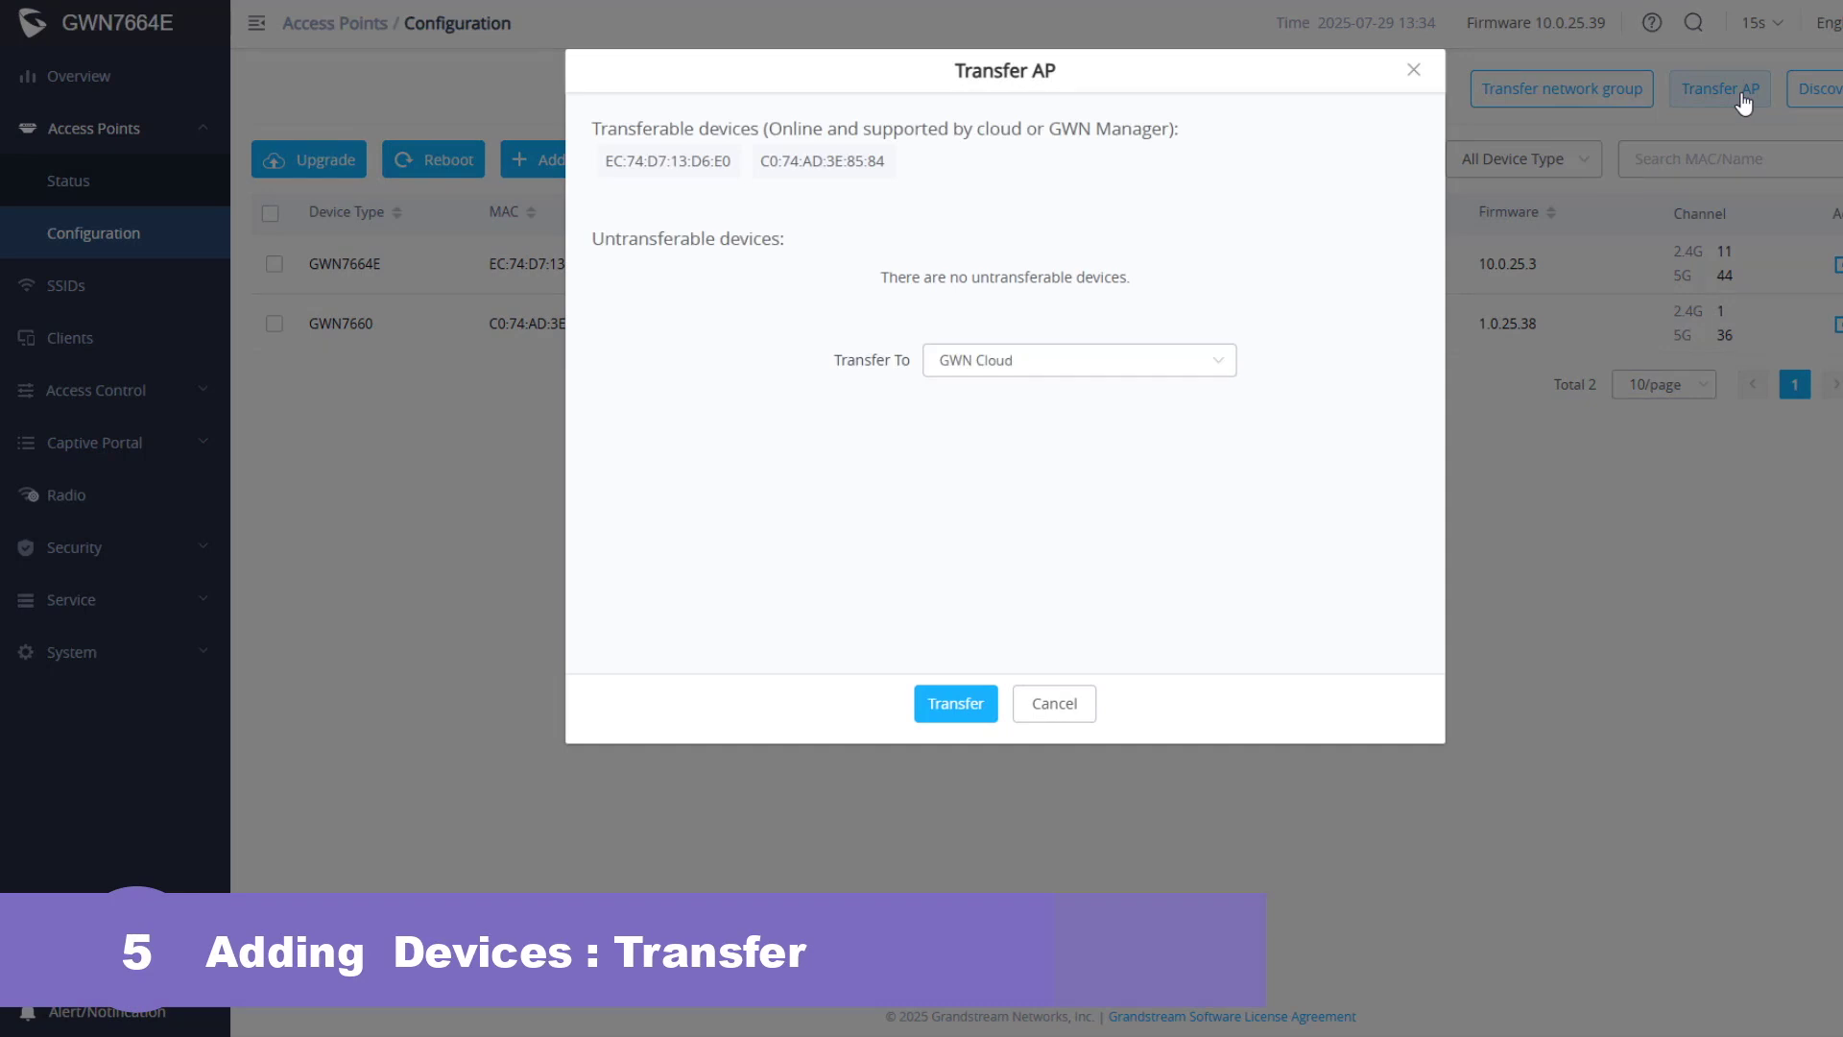
{"action": "left_click", "coordinate": [1103, 361]}
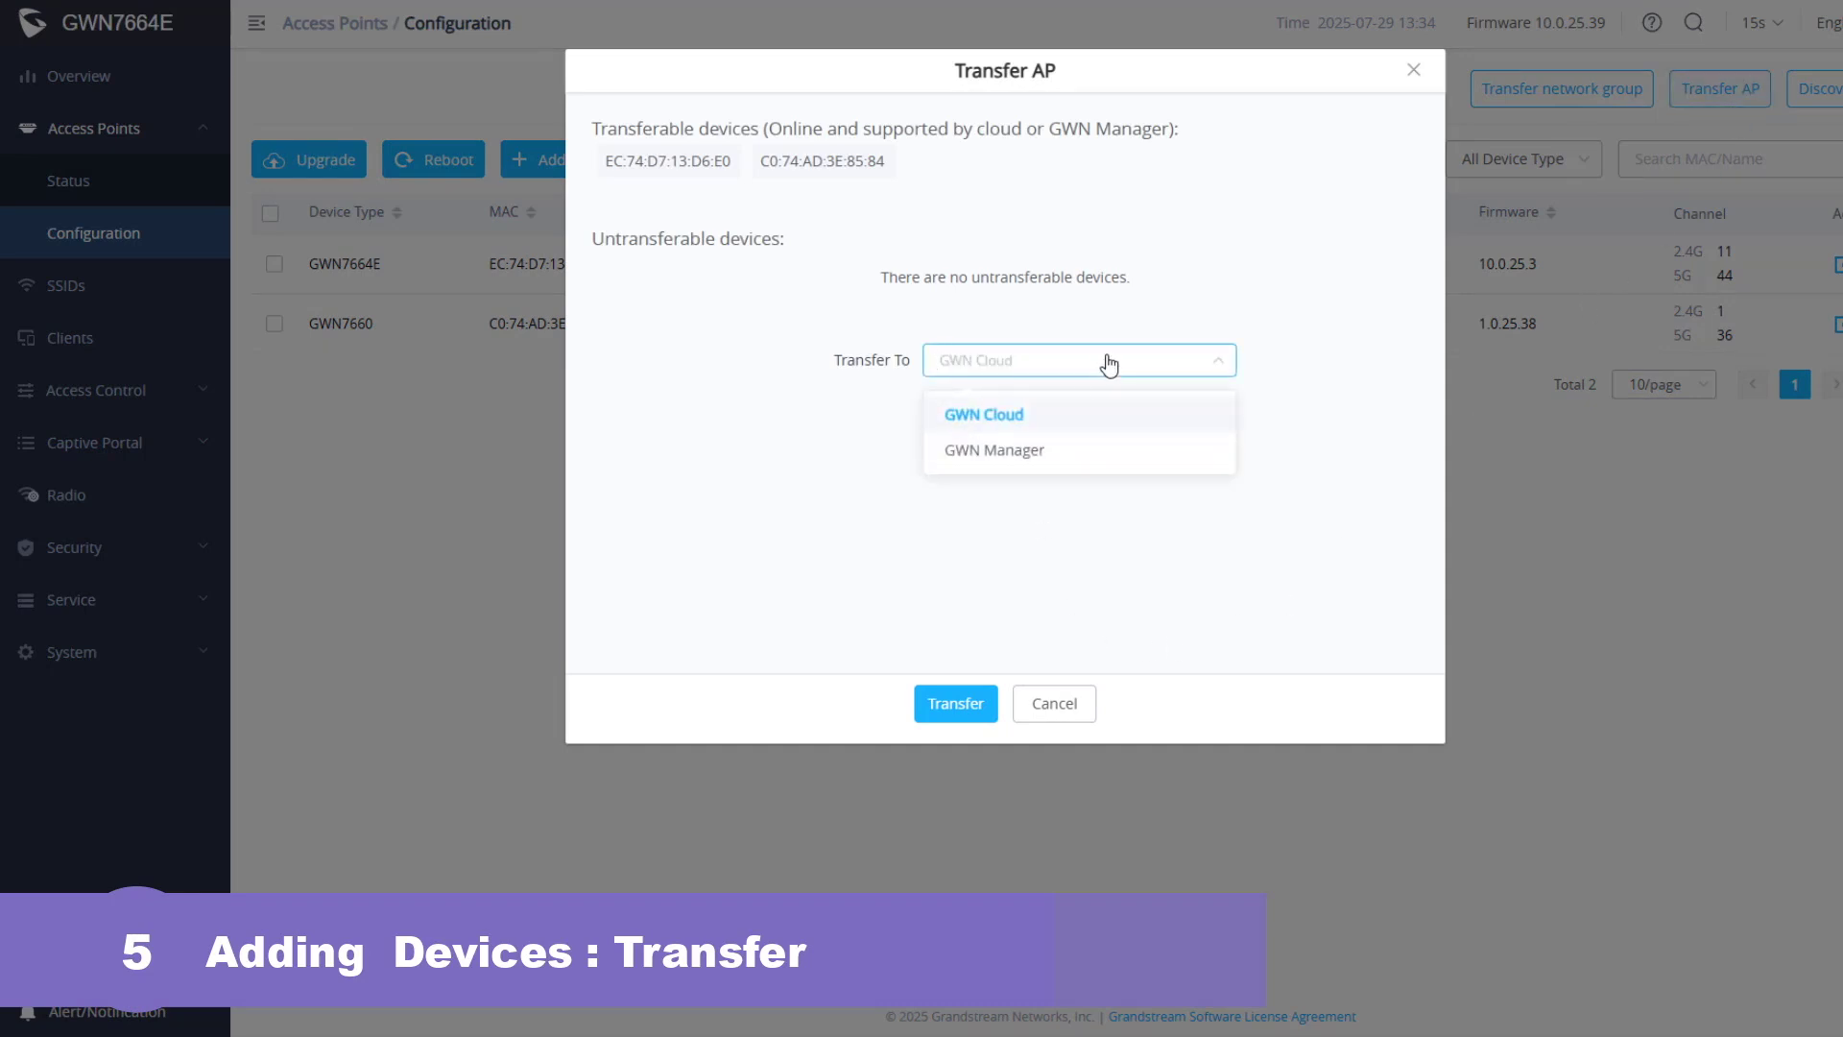
{"action": "left_click", "coordinate": [1063, 420]}
{"action": "left_click", "coordinate": [952, 701]}
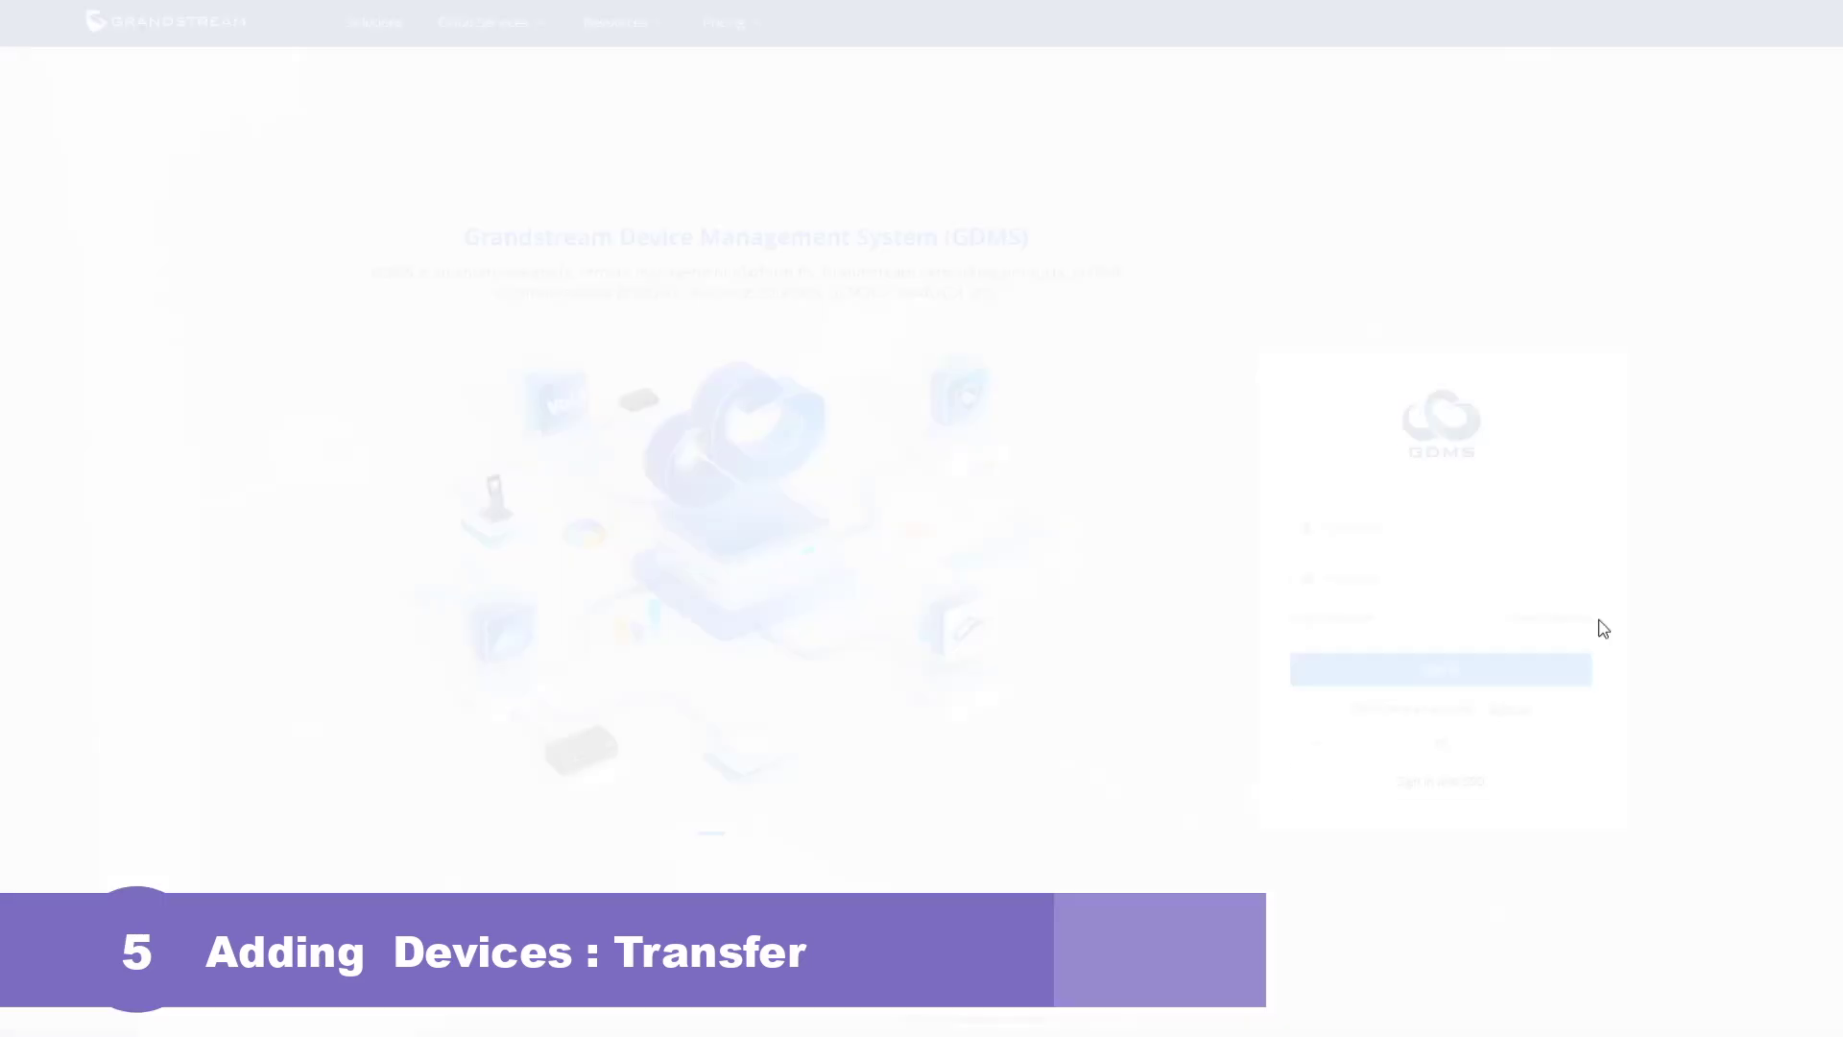
{"action": "left_click", "coordinate": [1494, 526]}
- Sign in to GDMS with the support account's username and password
{"action": "type", "text": "gs_support_na"}
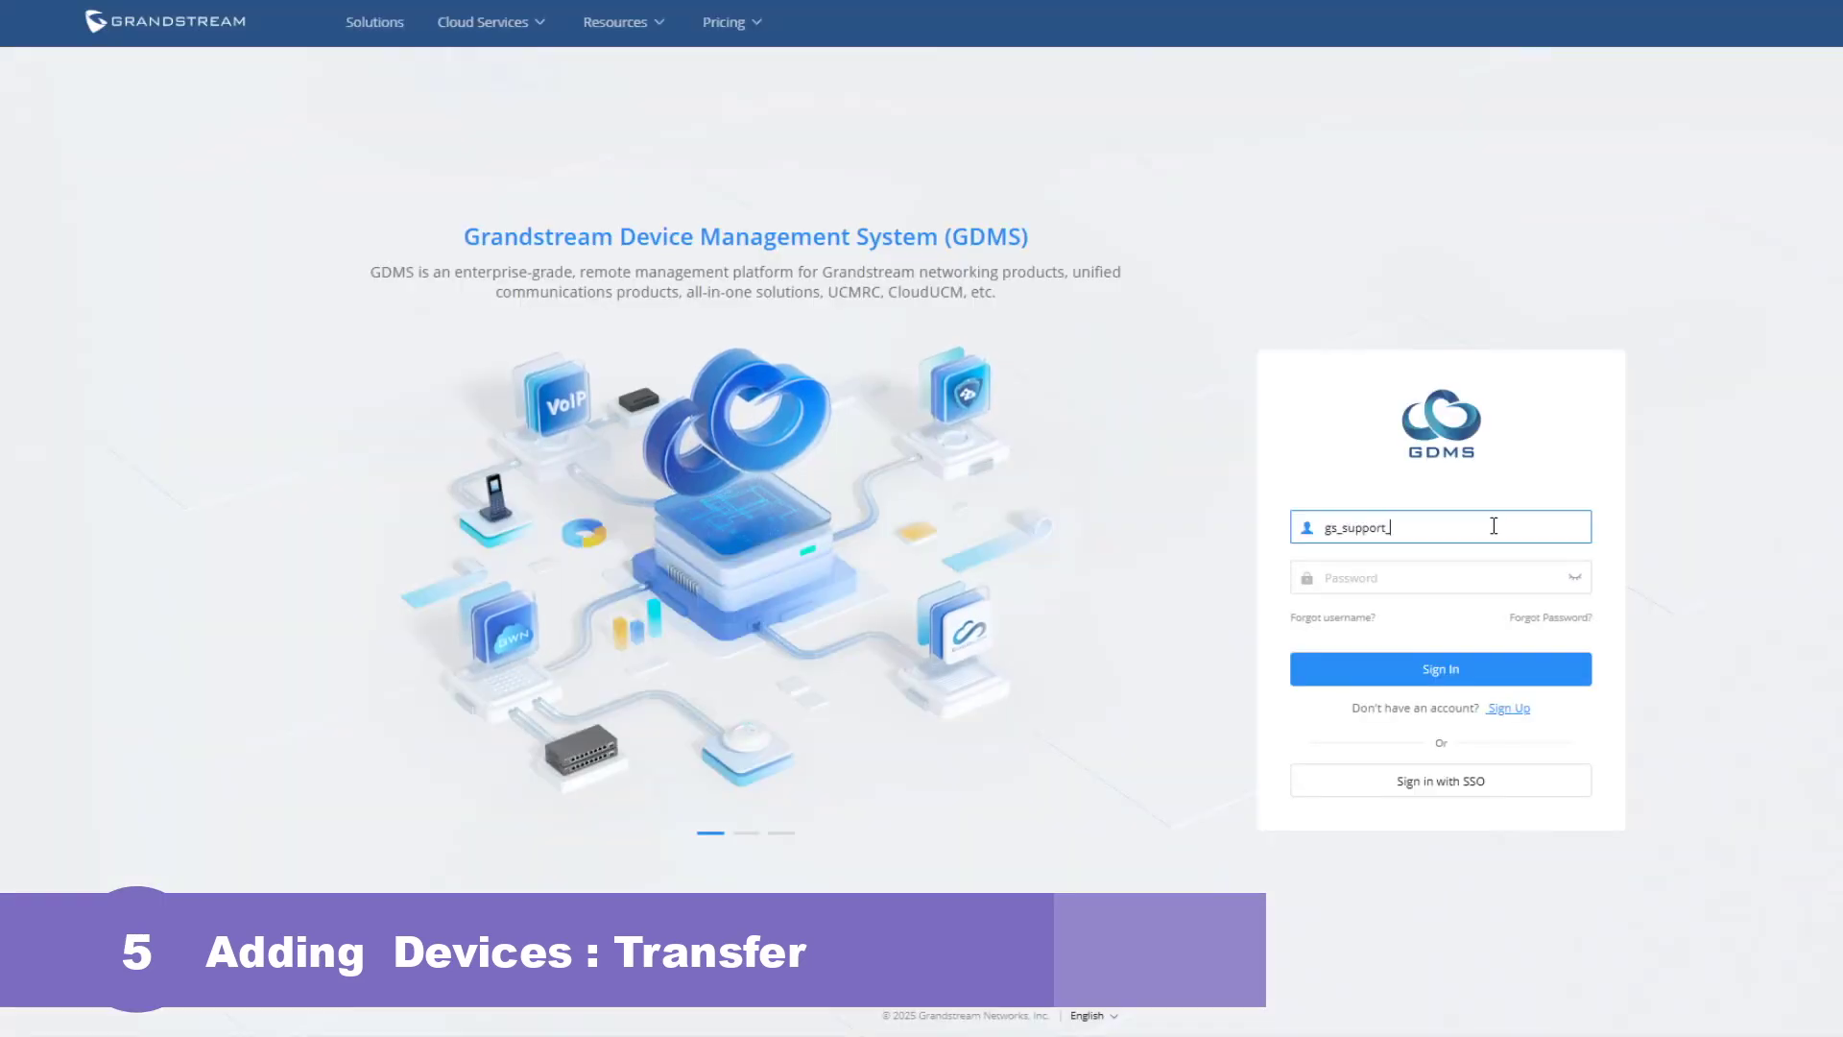
{"action": "key", "text": "Tab"}
{"action": "type", "text": "********"}
{"action": "left_click", "coordinate": [1498, 680]}
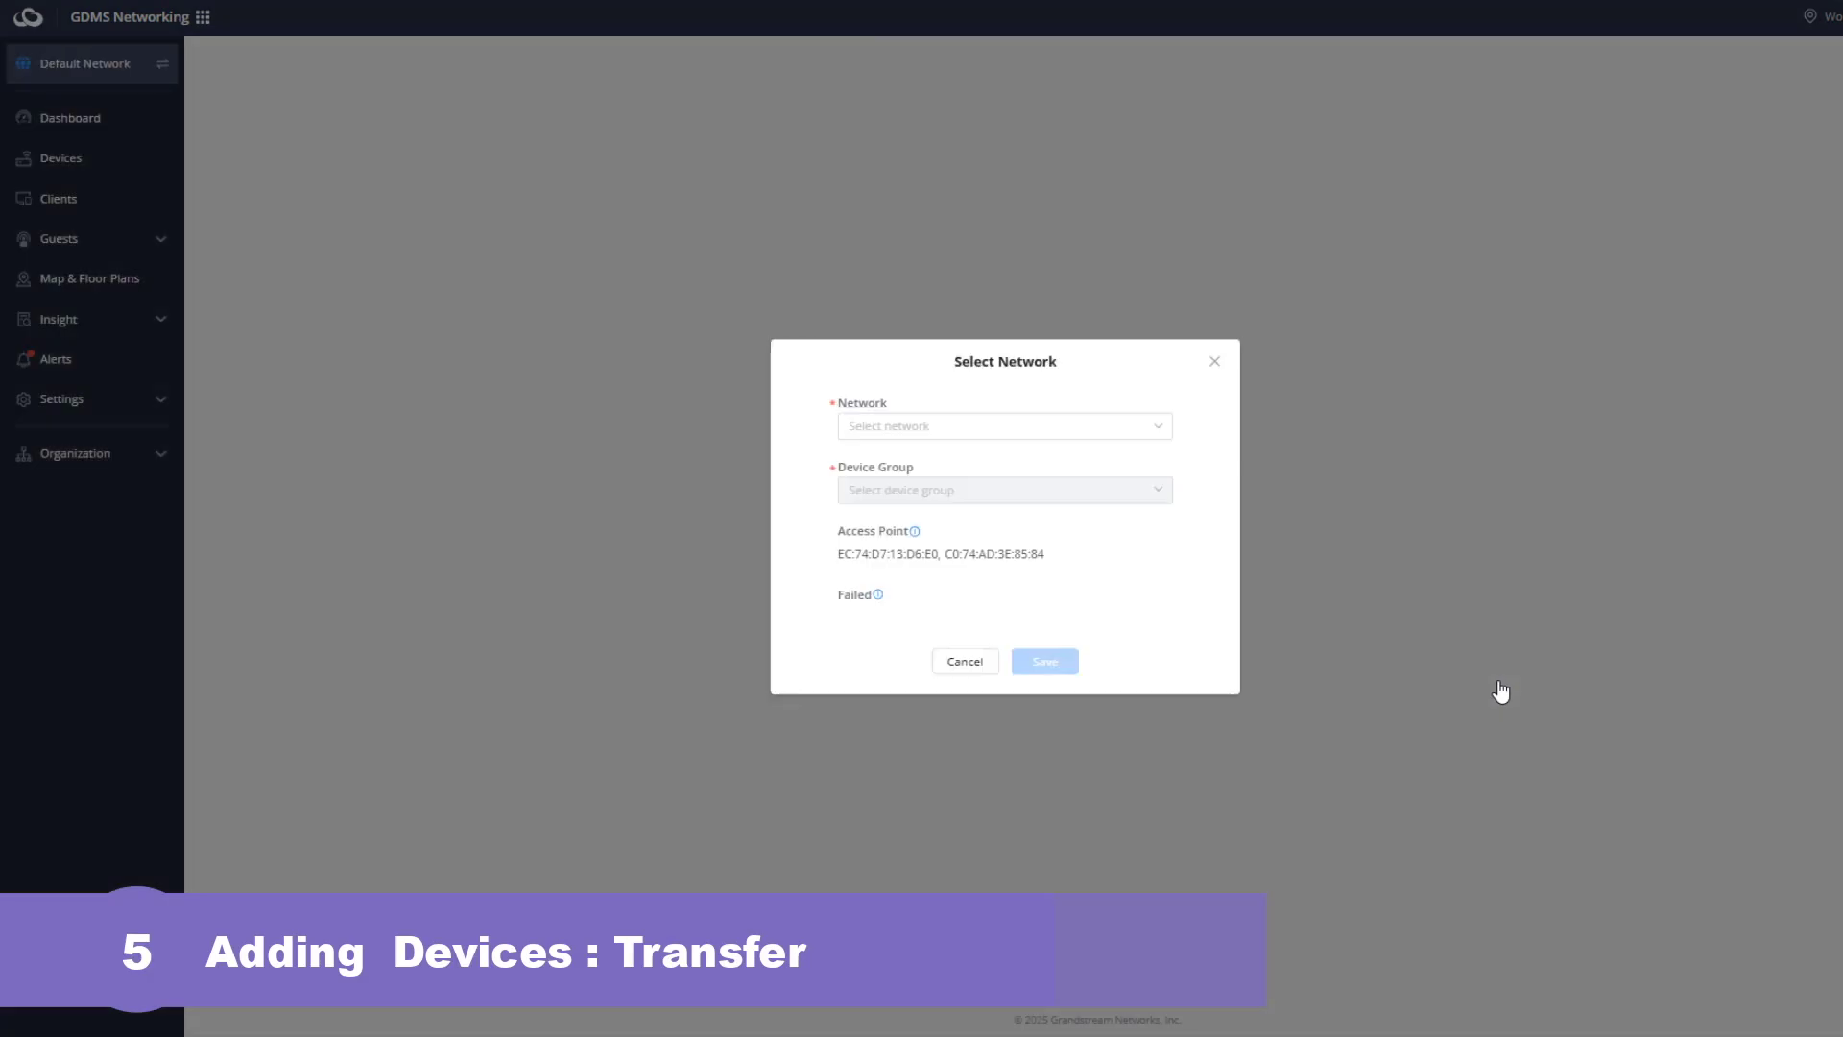
- Assign both access points to the Lab network's Default device group
{"action": "left_click", "coordinate": [923, 430]}
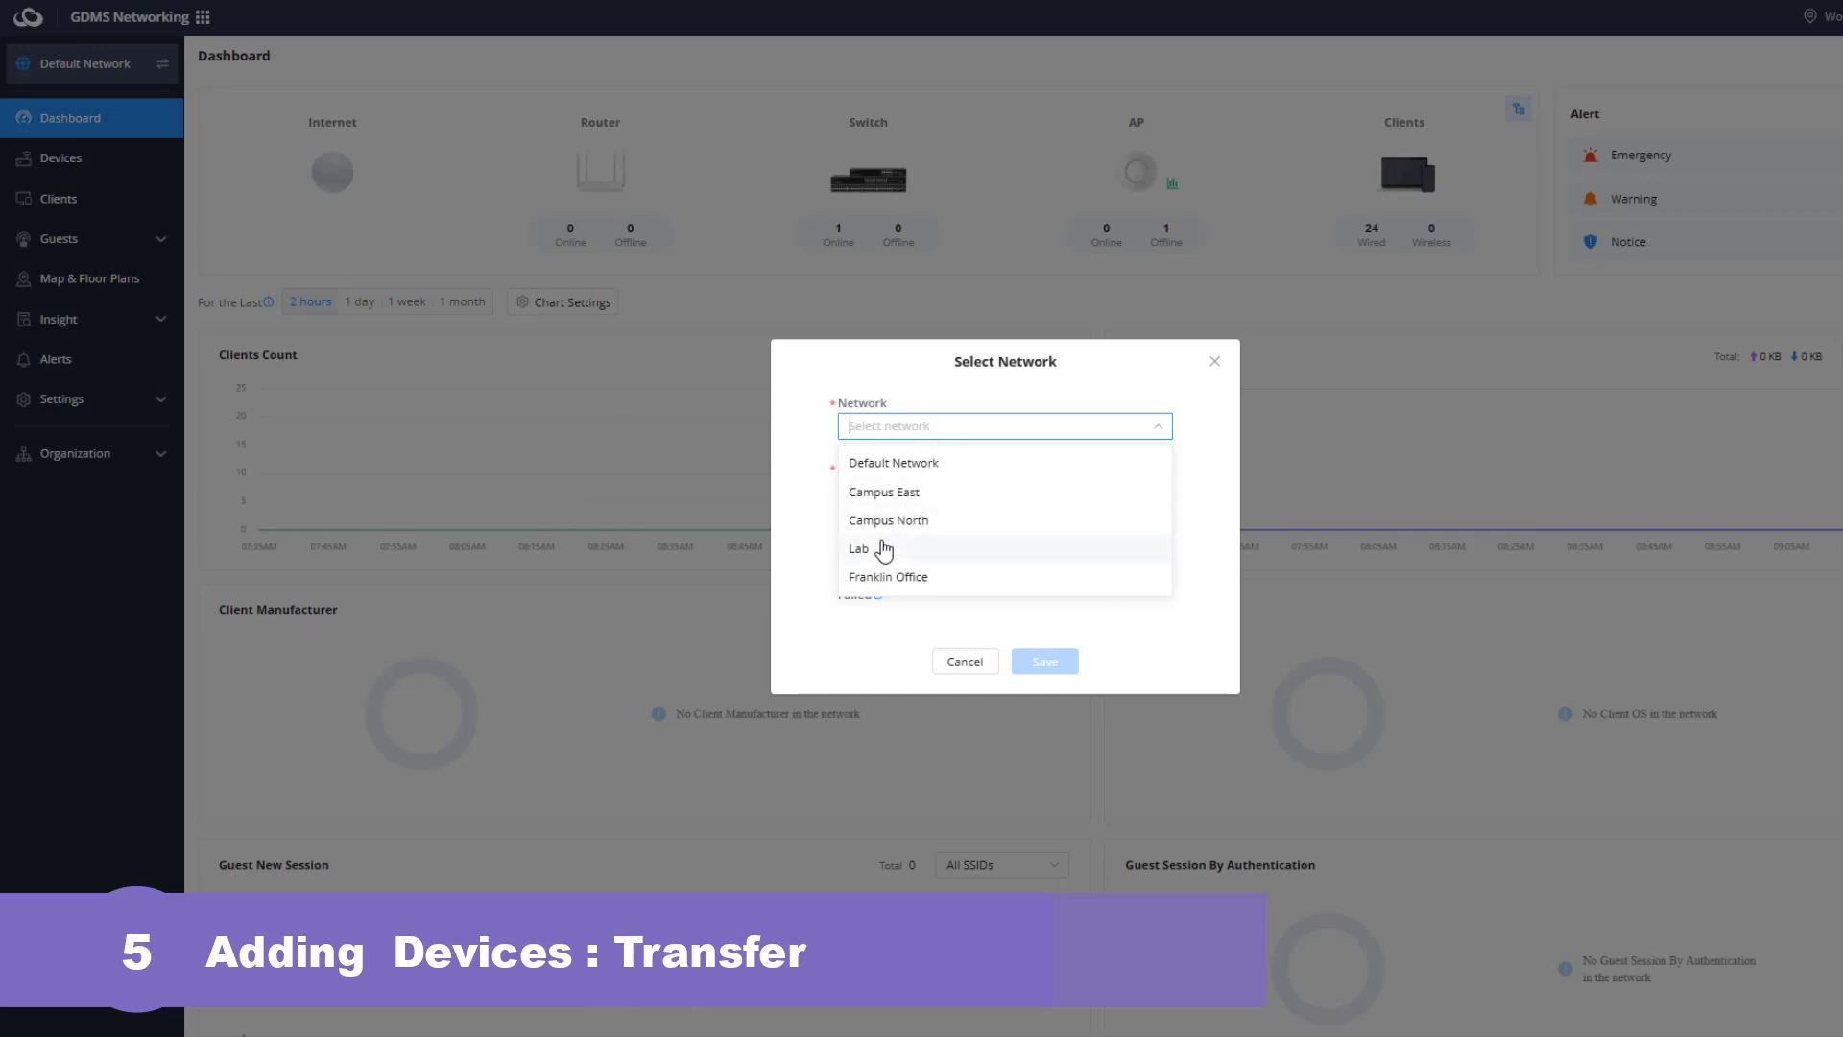
{"action": "left_click", "coordinate": [881, 554]}
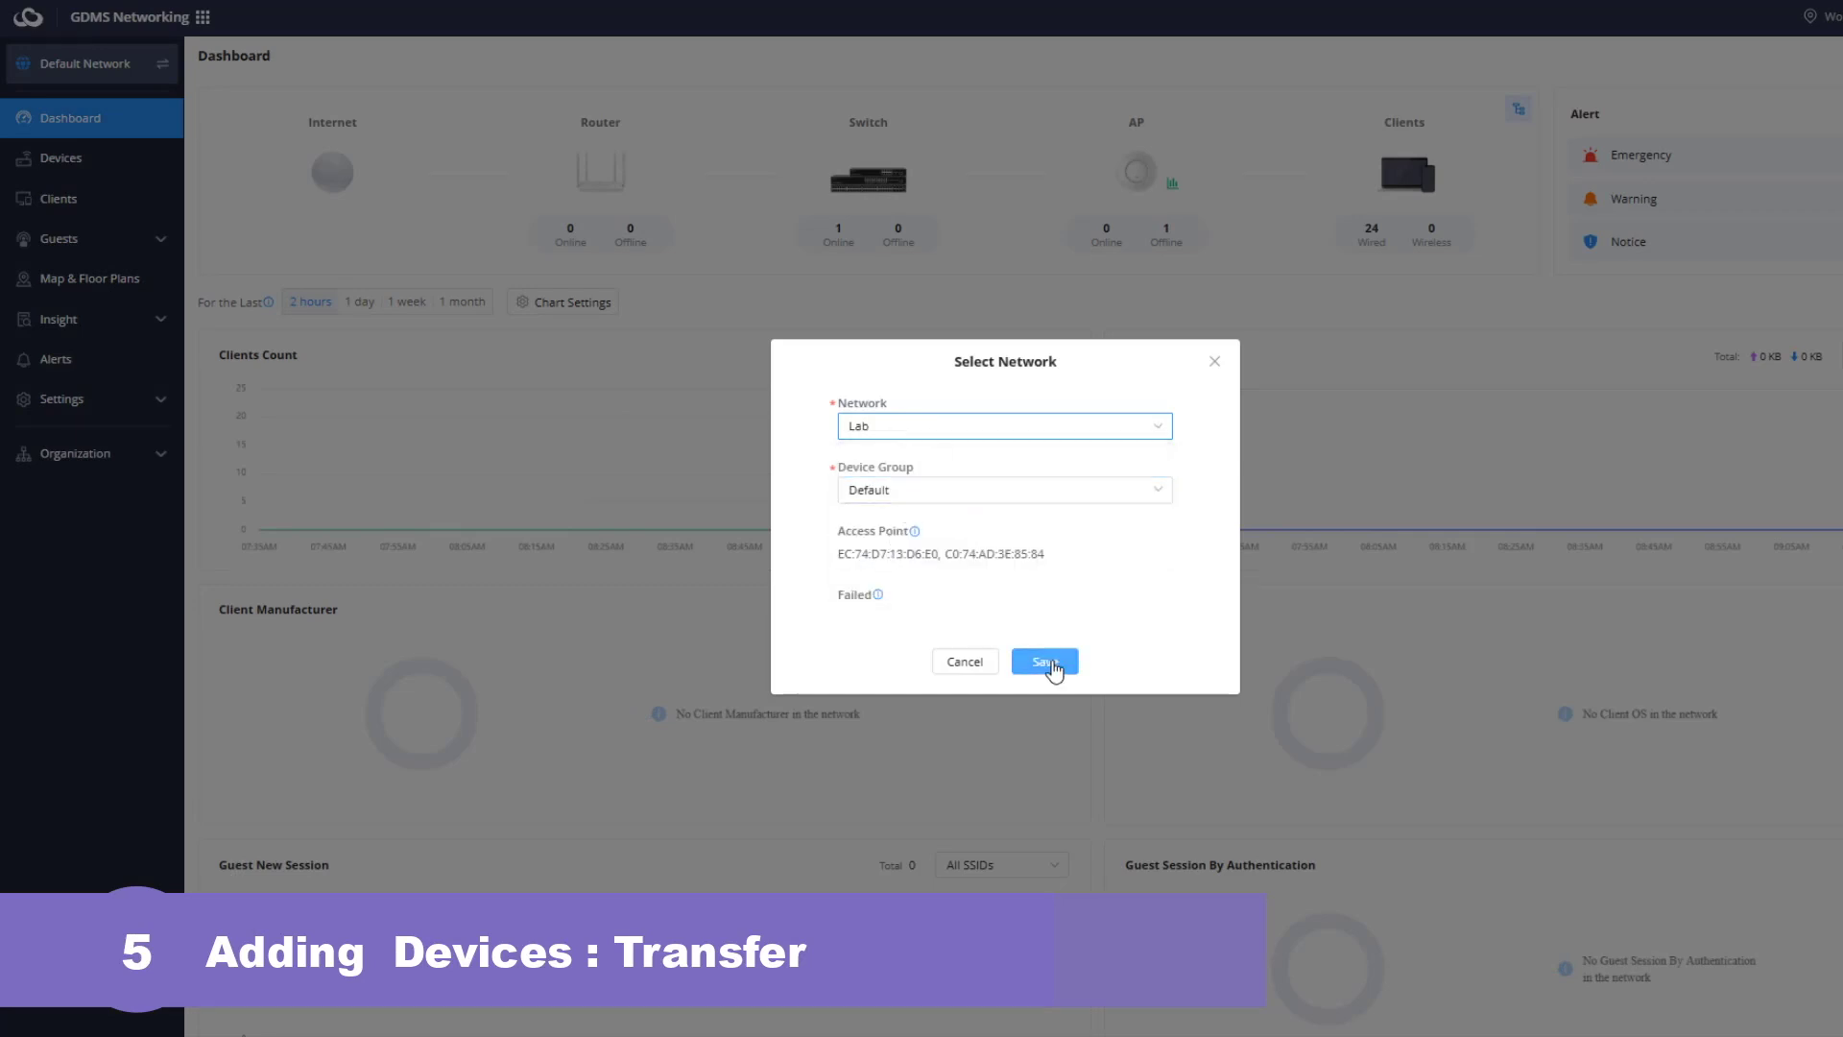
{"action": "left_click", "coordinate": [1051, 662]}
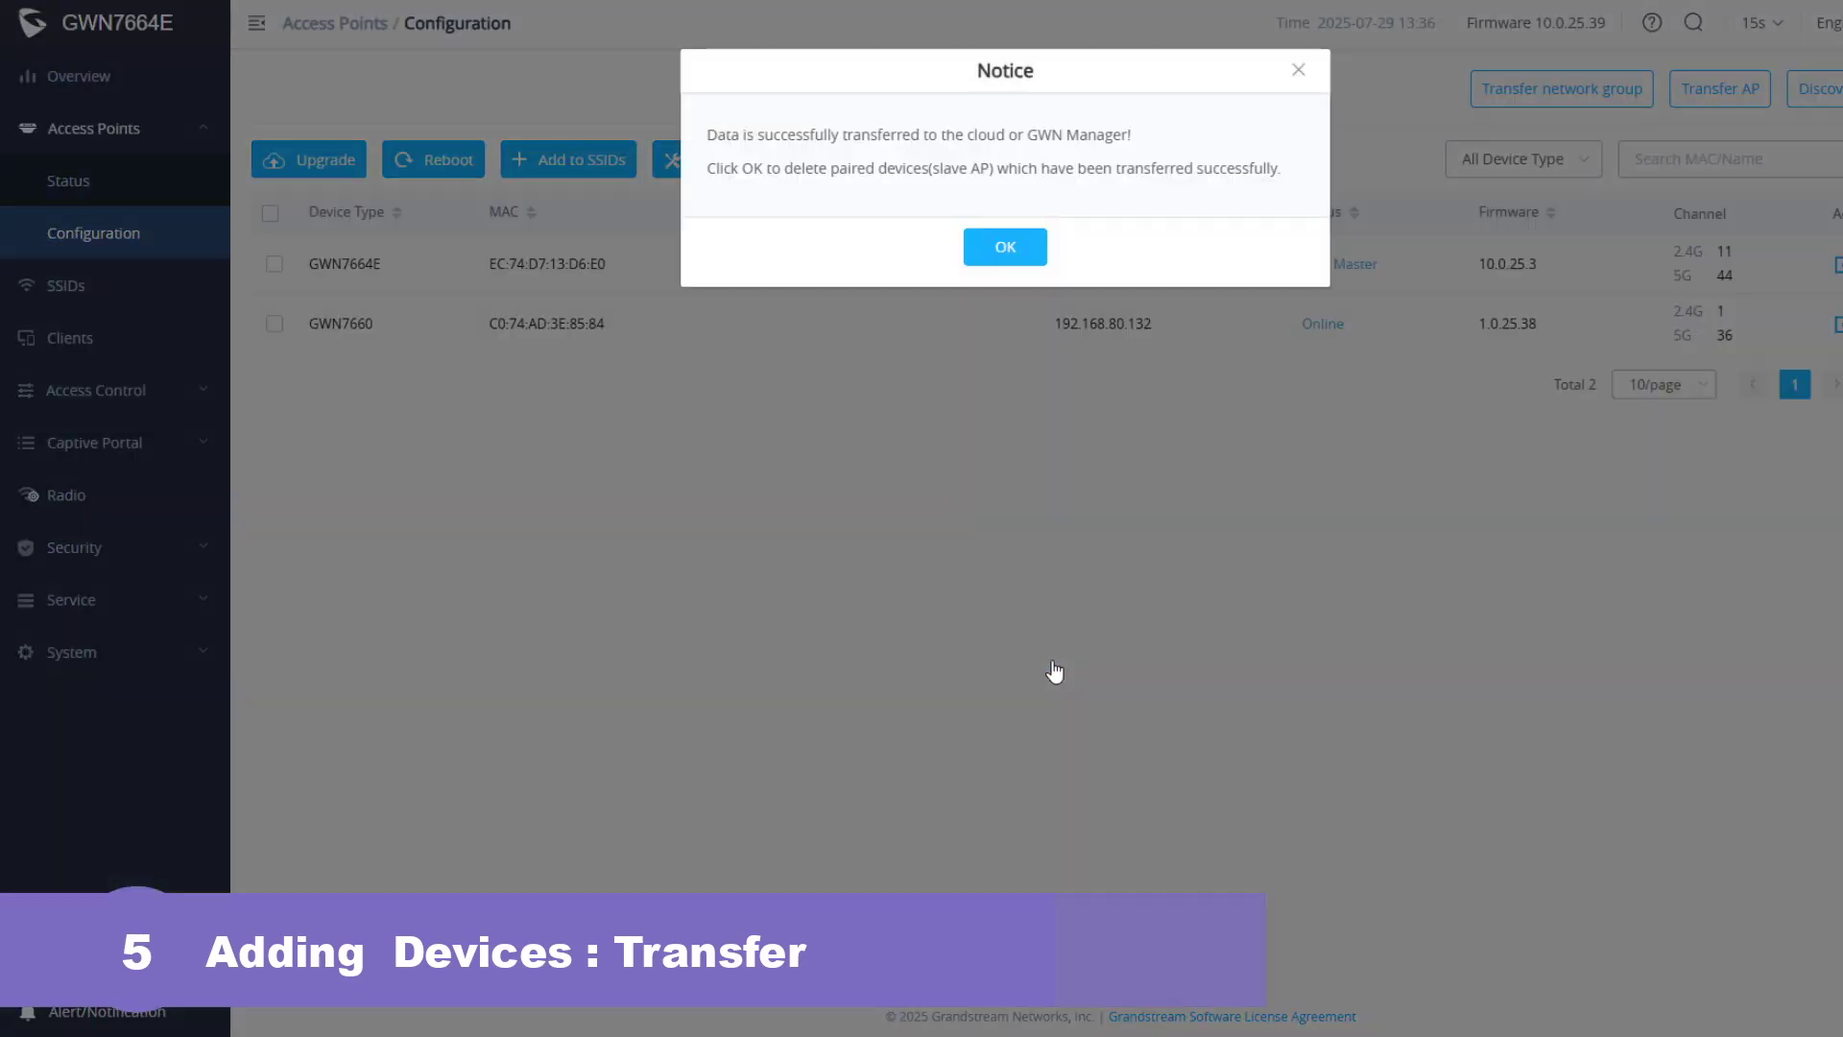
- Confirm deleting the transferred paired APs and factory-resetting the GWN7664E master AP
{"action": "left_click", "coordinate": [1011, 251]}
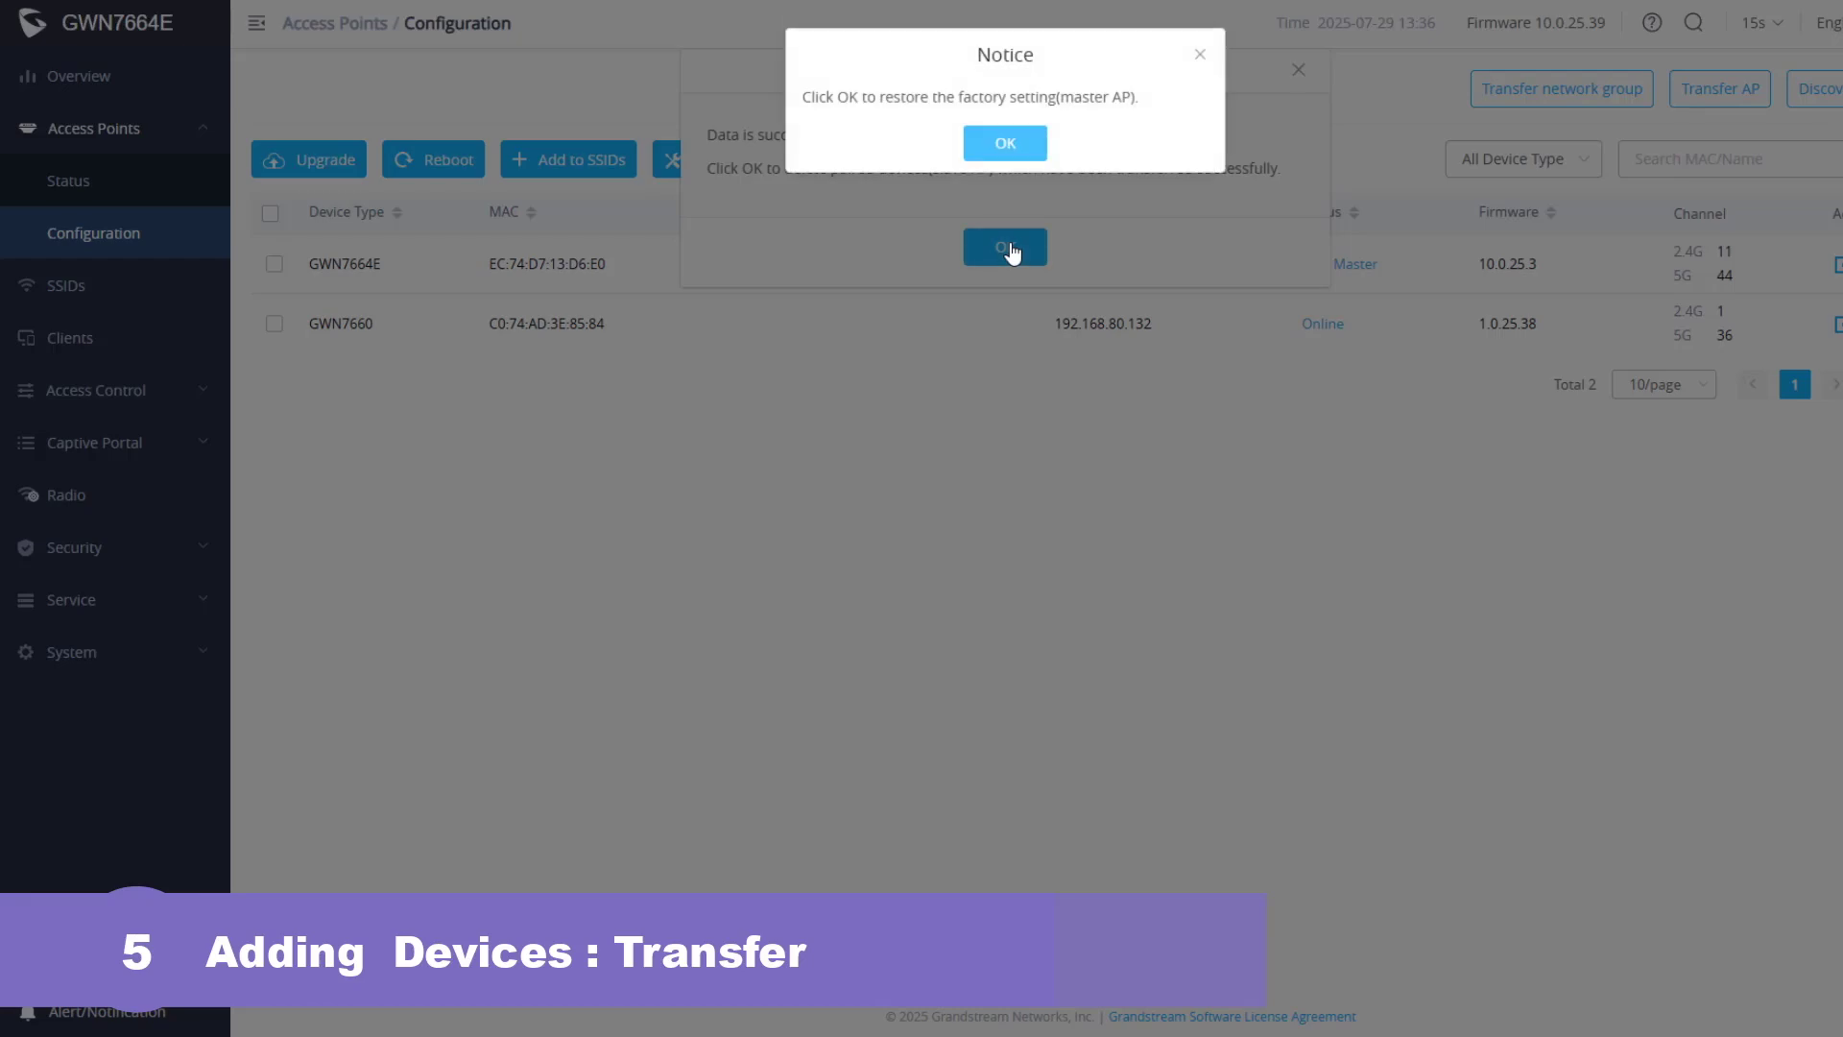
{"action": "left_click", "coordinate": [1010, 145]}
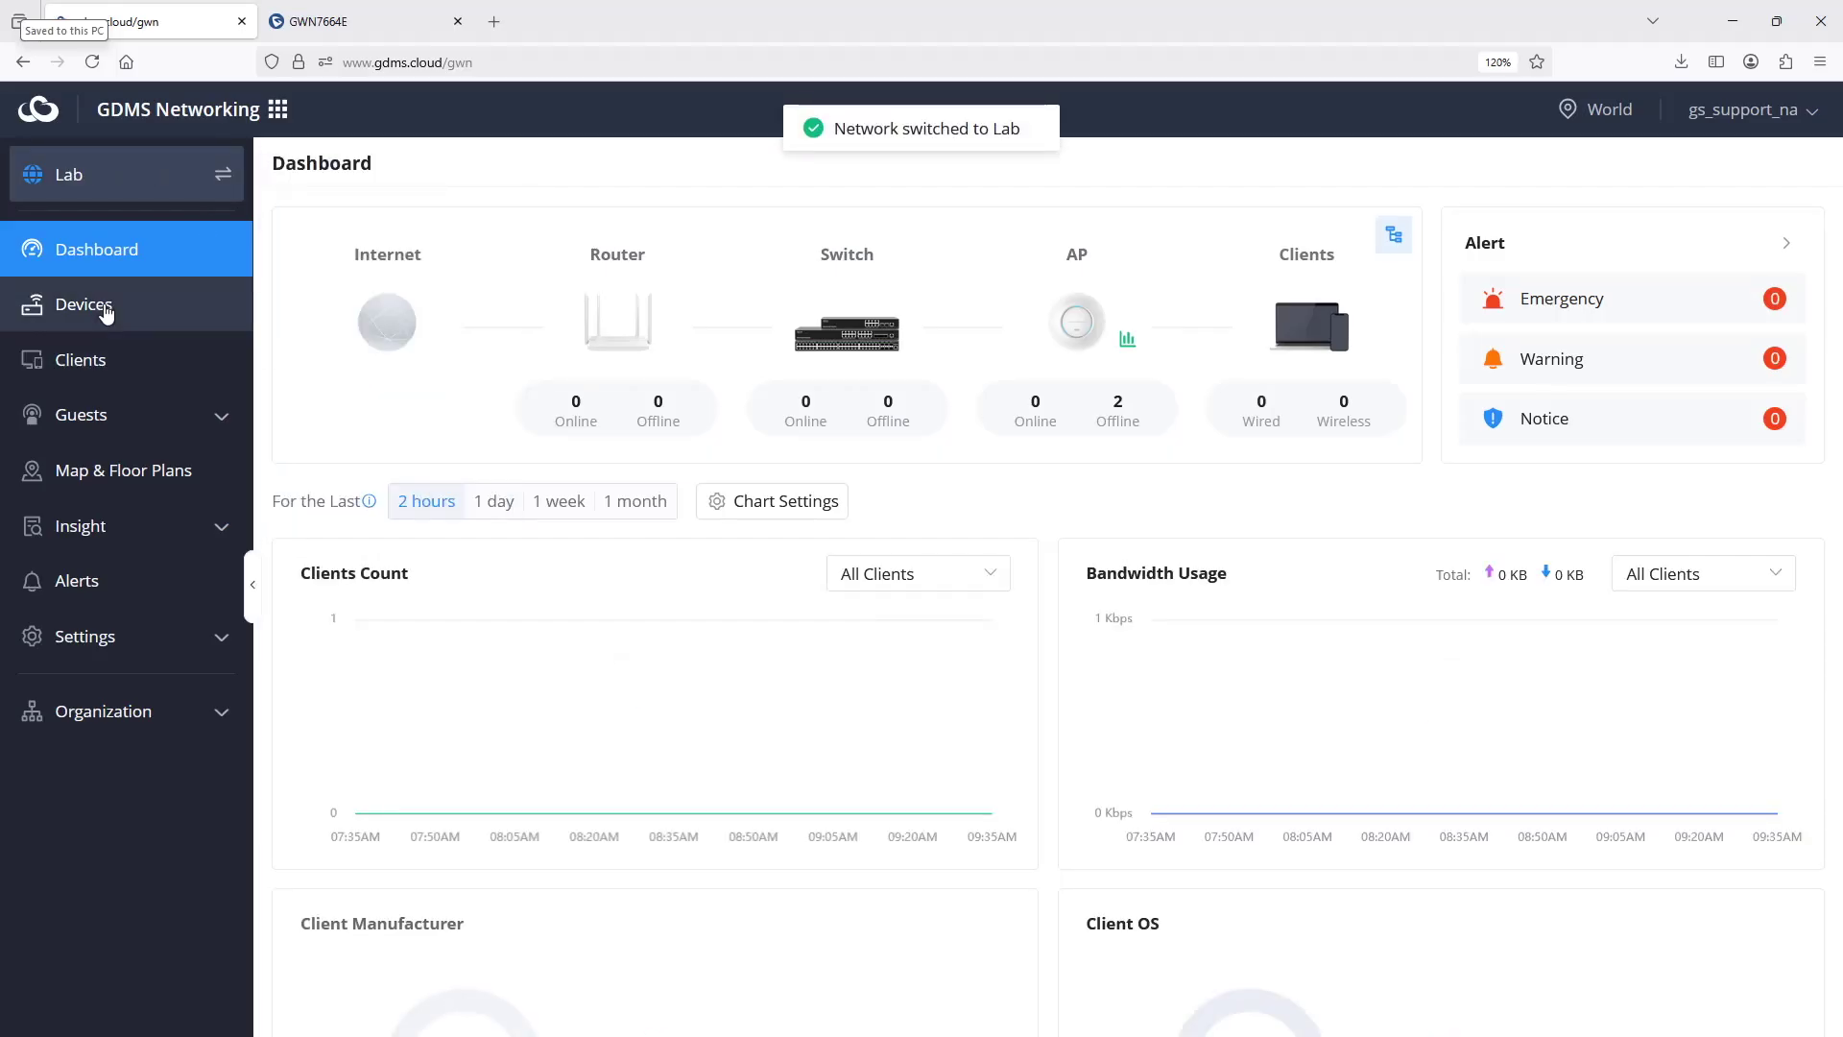
{"action": "left_click", "coordinate": [104, 307]}
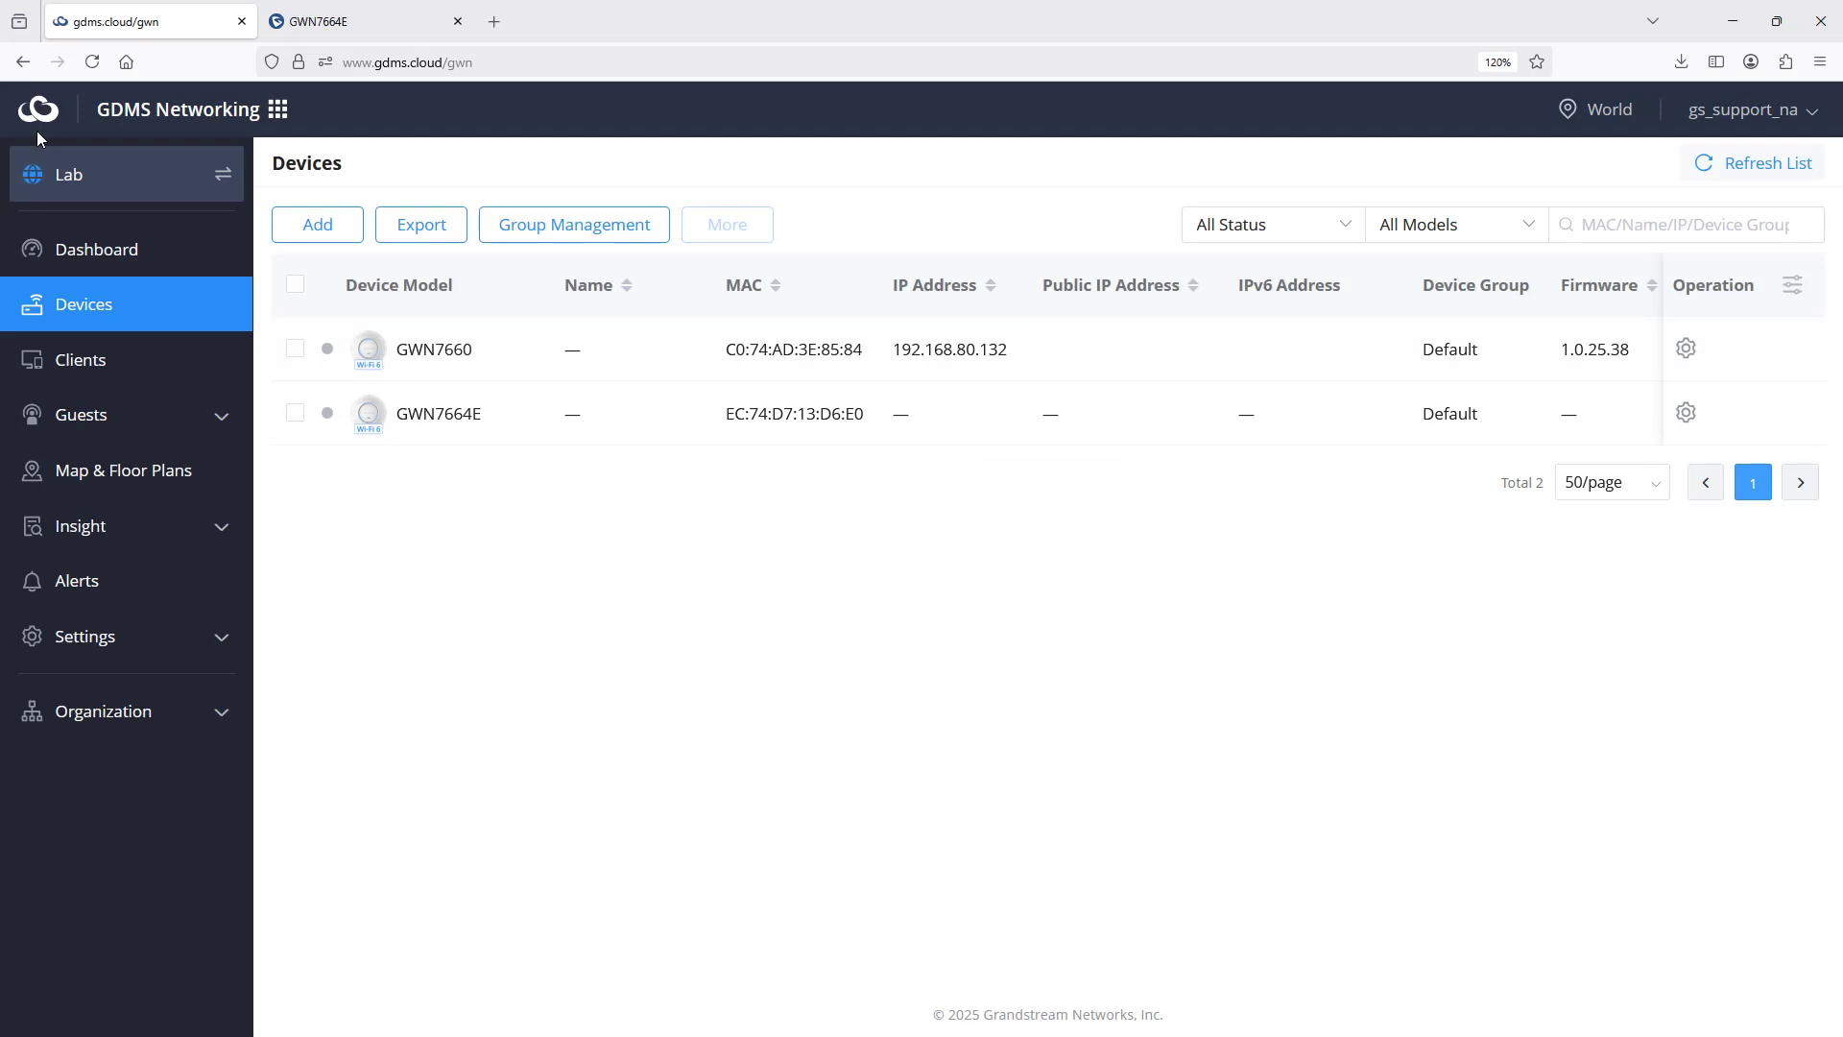
{"action": "left_click", "coordinate": [84, 188]}
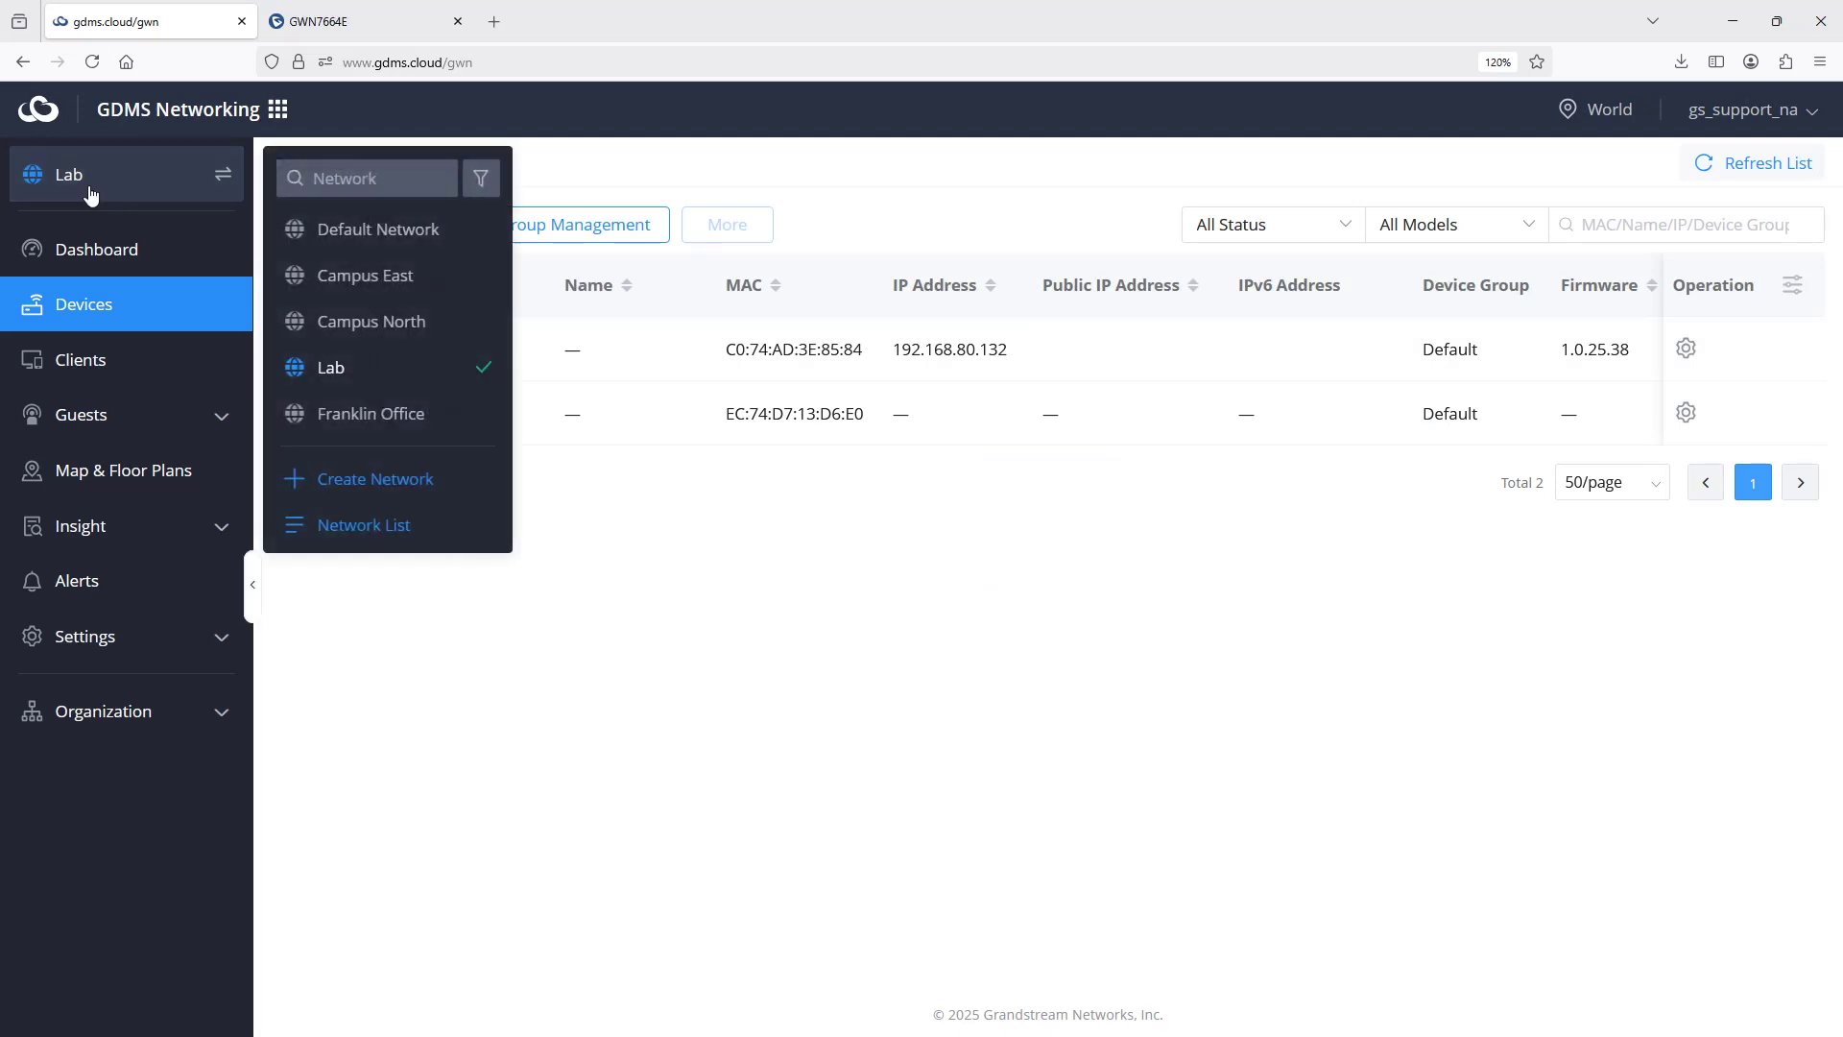
{"action": "left_click", "coordinate": [386, 231]}
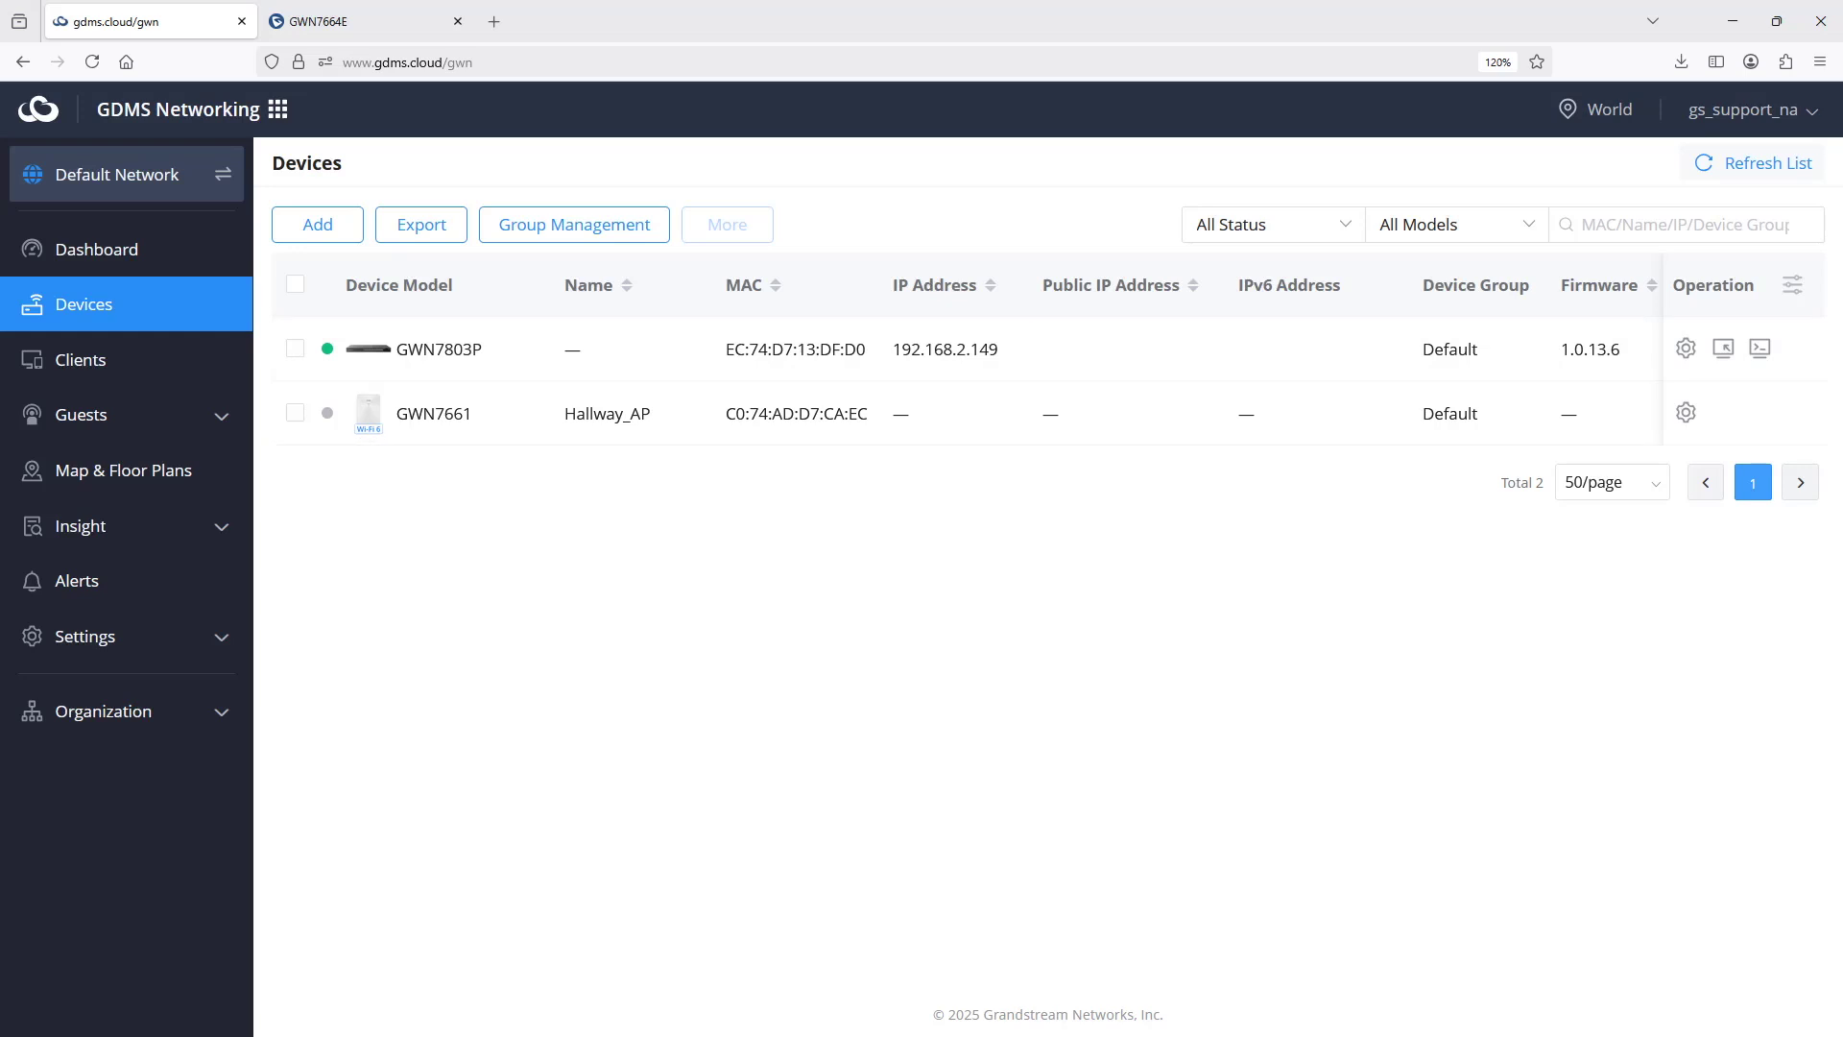
- Show the Default Network dashboard with one switch online, one AP offline and 24 wired clients
{"action": "left_click", "coordinate": [123, 249]}
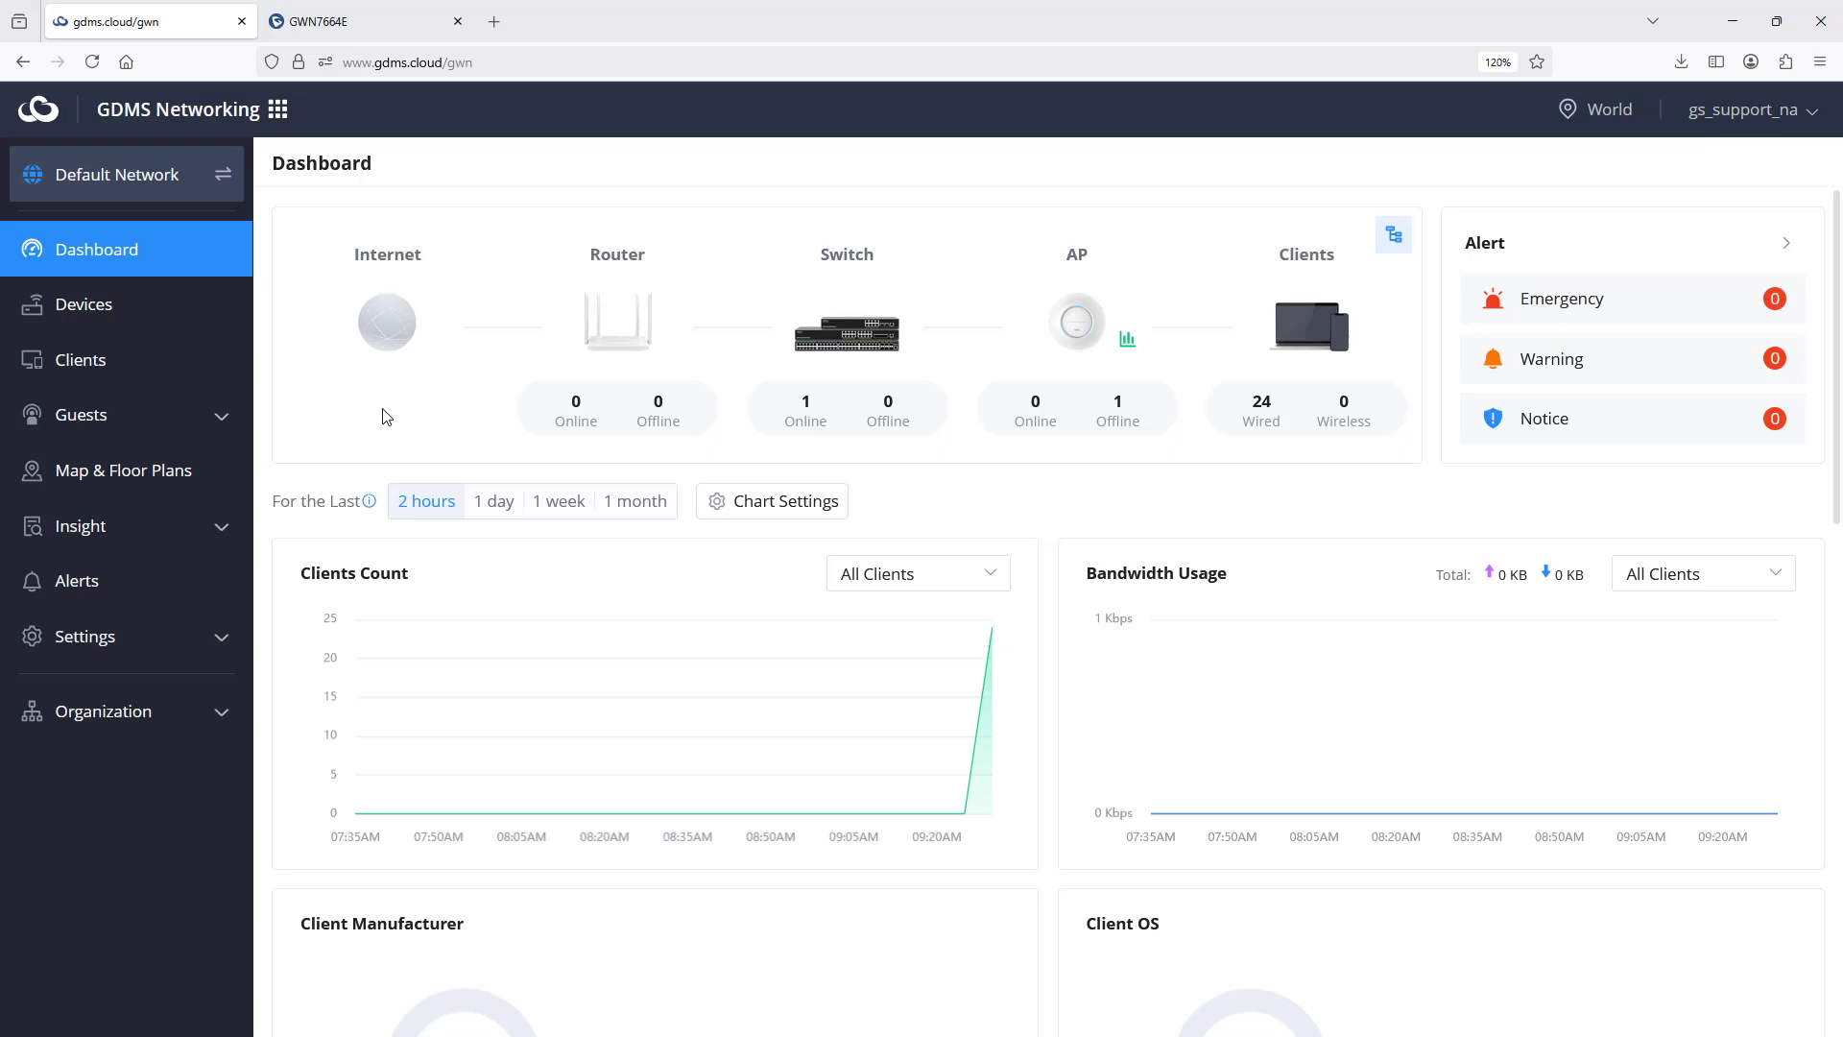
- Open the Organization Overview listing five networks, with Lab showing two APs
{"action": "left_click", "coordinate": [141, 726]}
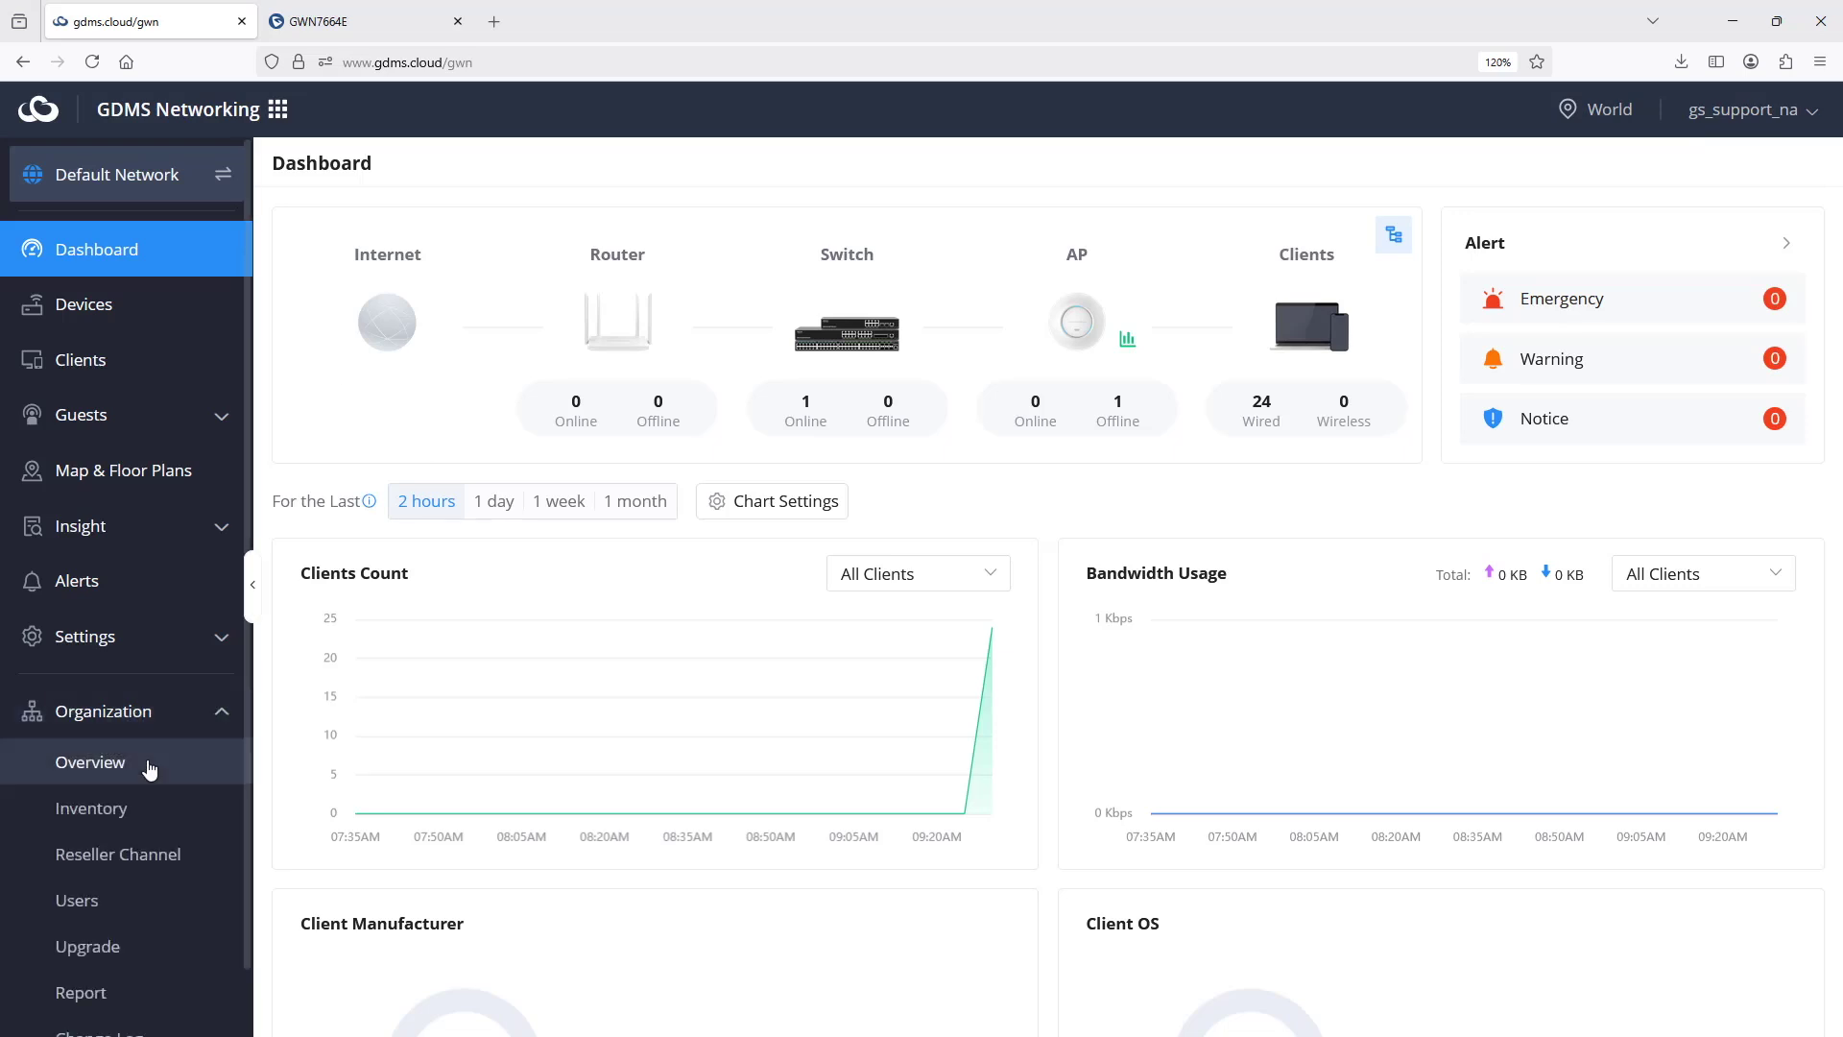
{"action": "left_click", "coordinate": [149, 769]}
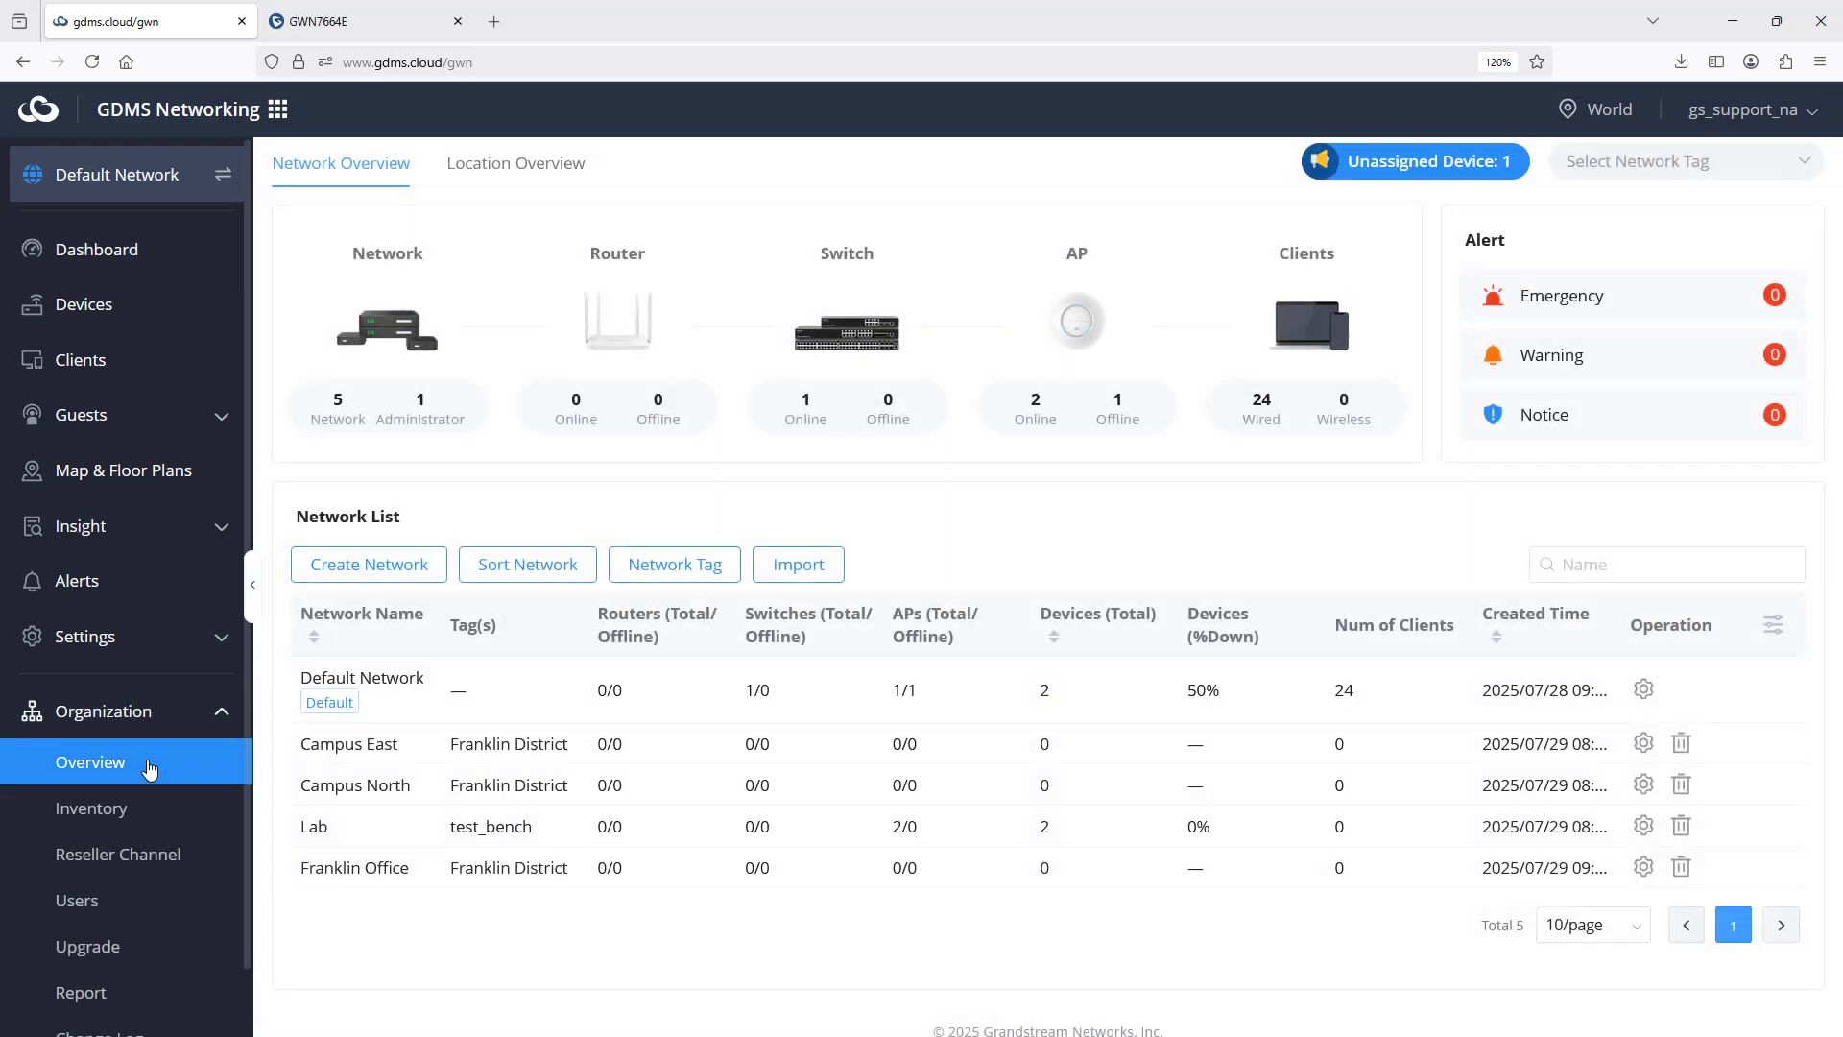